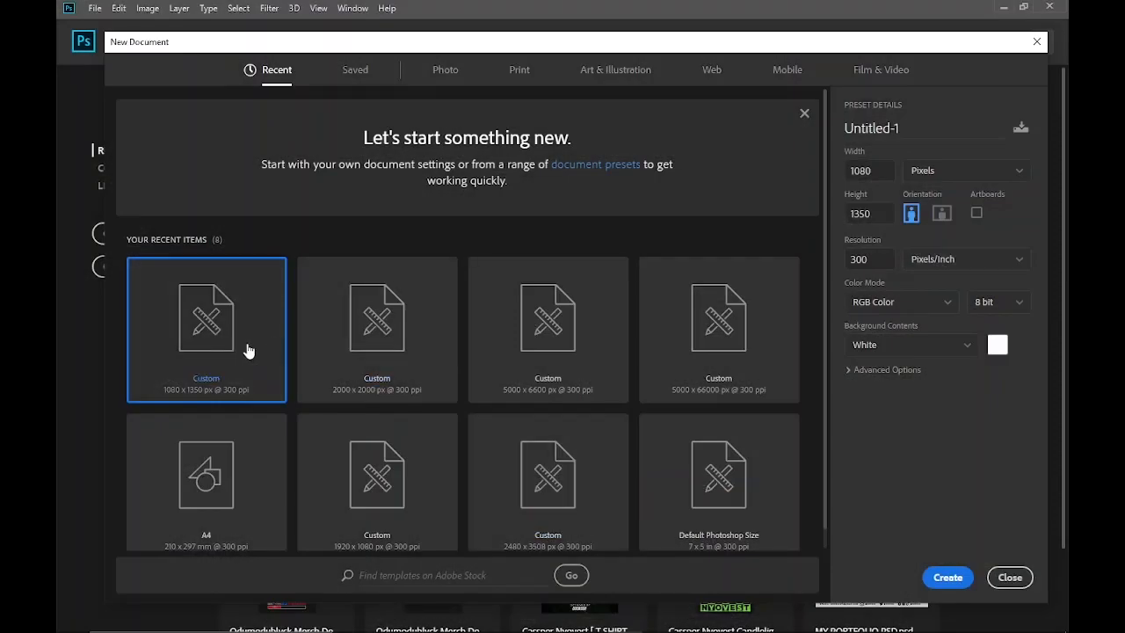
Create a 1080 x 1350 px document at 300 ppi with a white background and place the IMG_6863 reference poster in it
left_click(947, 576)
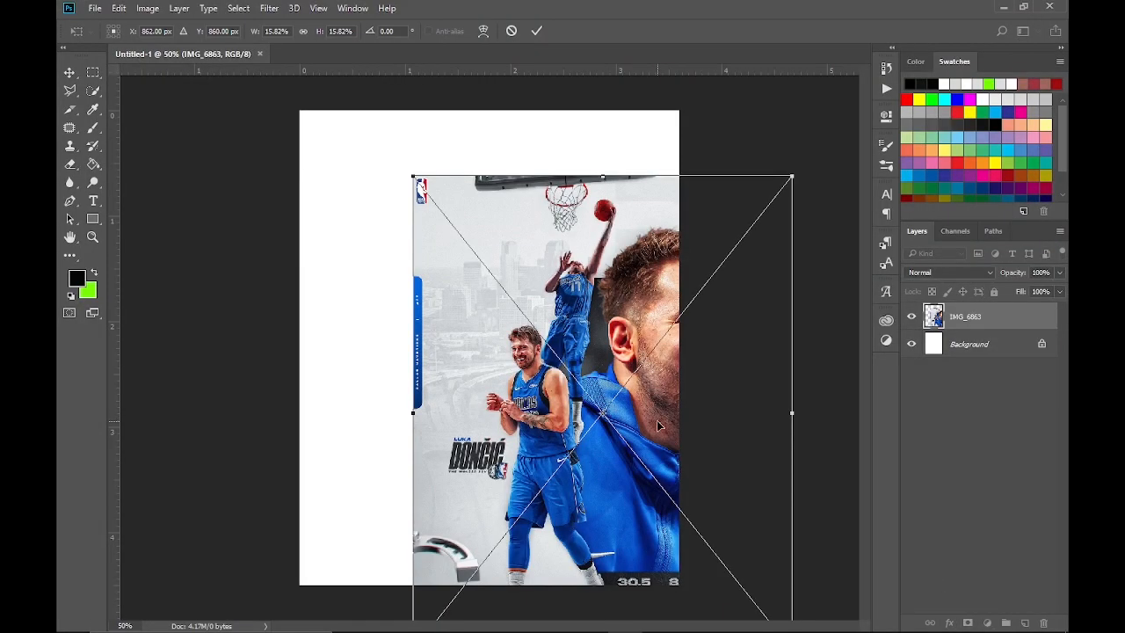
left_click_drag(657, 423, 542, 358)
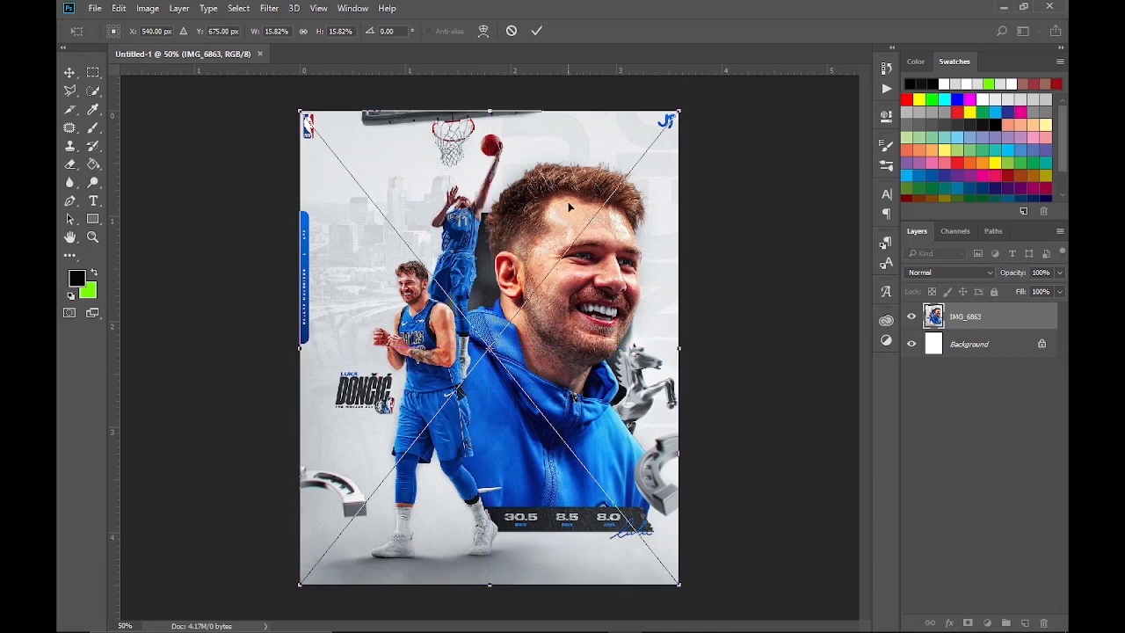
left_click(536, 33)
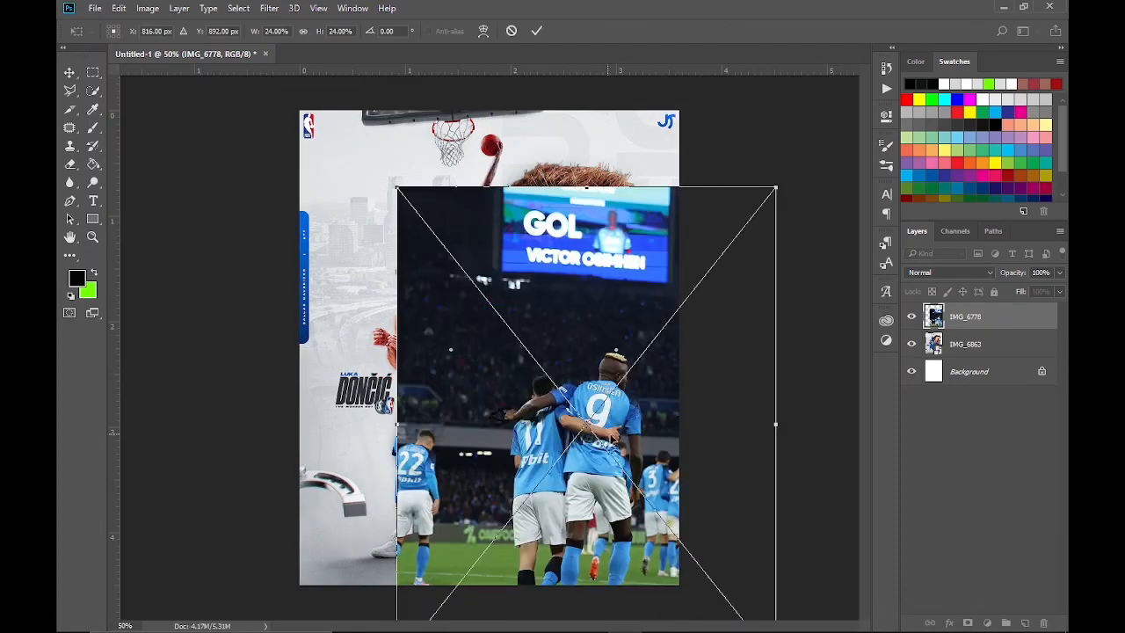
Place the photos IMG_6778, IMG_6894 and IMG_6773 as separate layers above the reference poster
left_click_drag(640, 391, 545, 352)
left_click(535, 31)
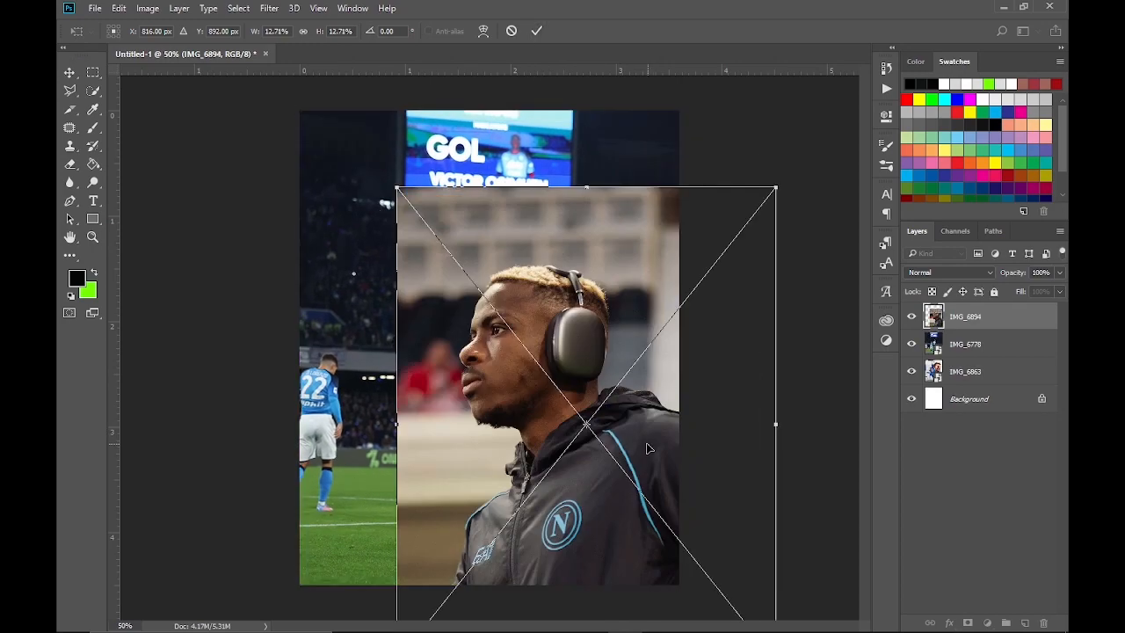
left_click_drag(646, 359, 548, 280)
left_click(536, 31)
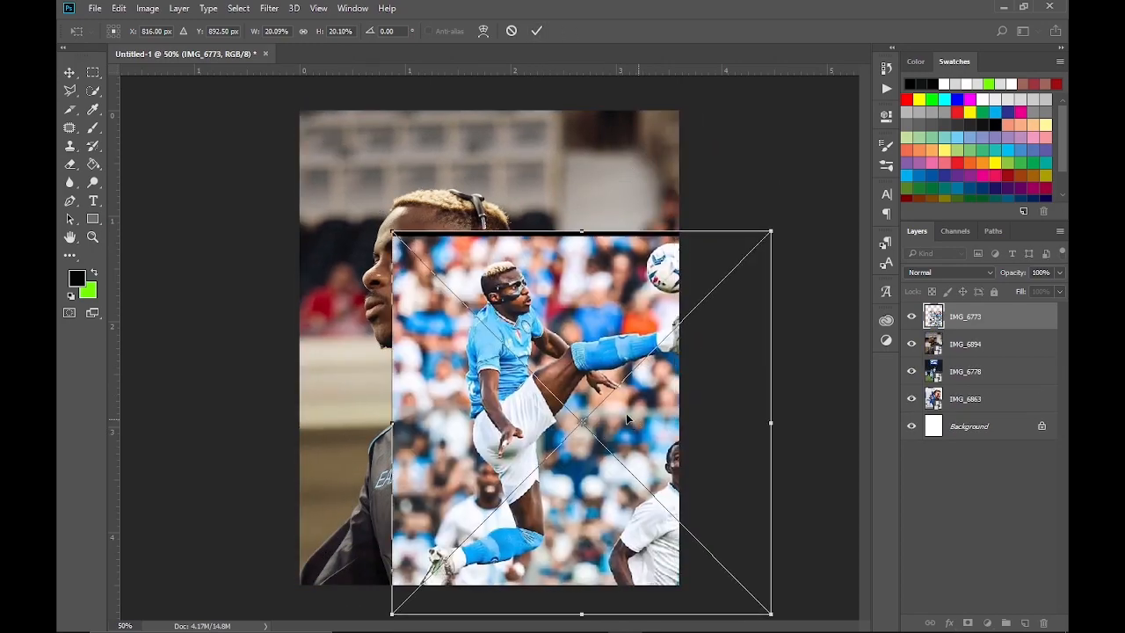
left_click_drag(660, 388, 543, 325)
left_click(536, 31)
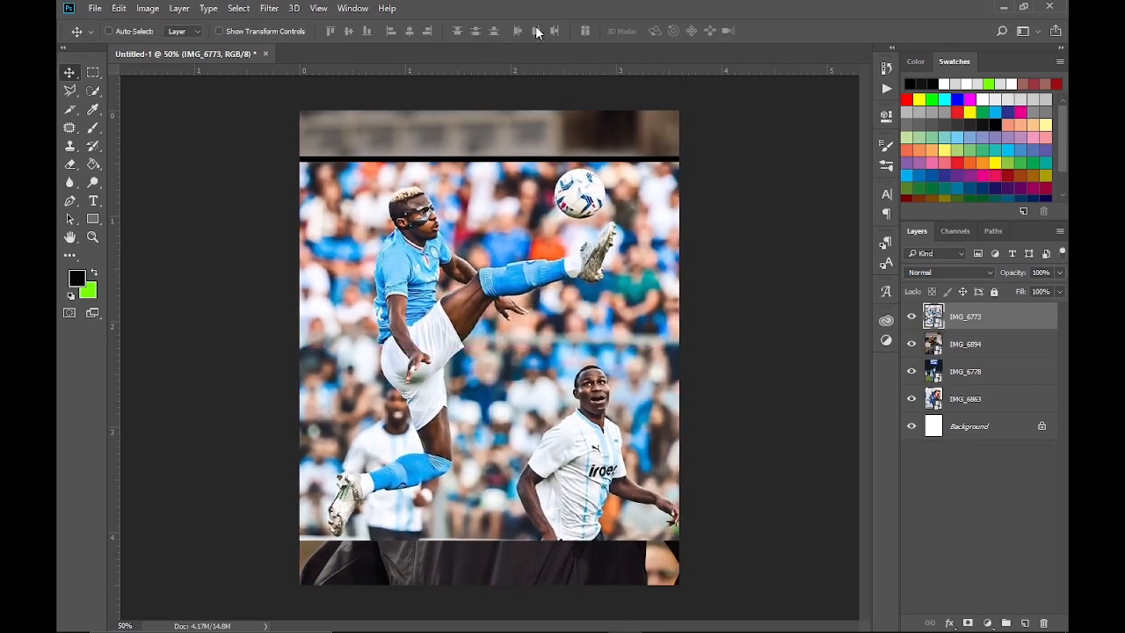
Hide every placed image except IMG_6894 and select that layer for tracing with the Pen tool
left_click_drag(914, 344, 911, 317)
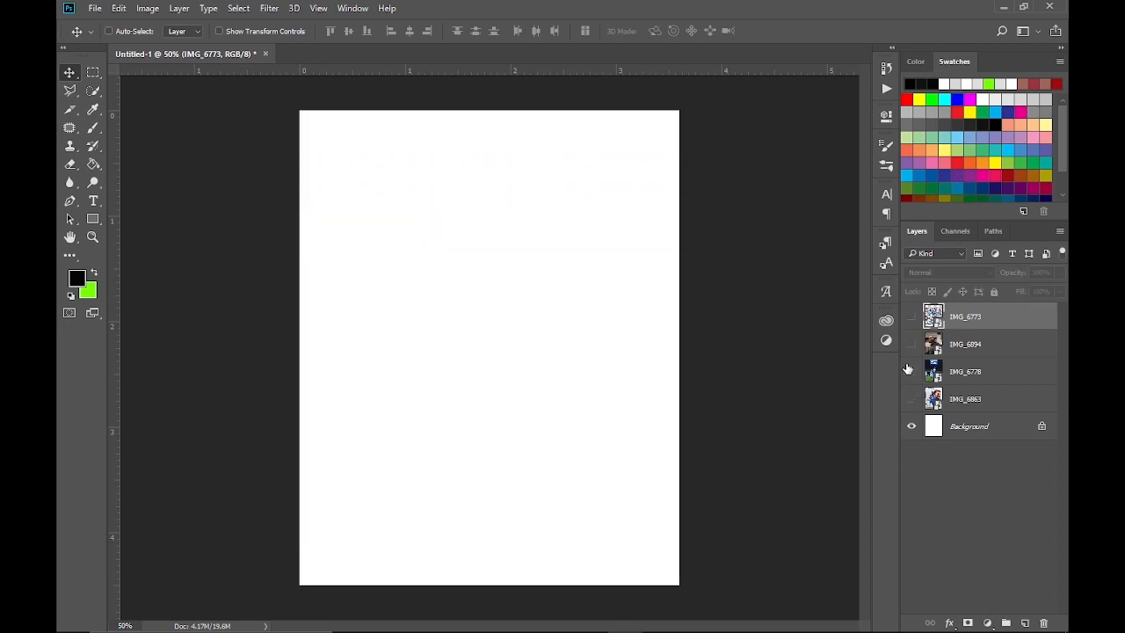
left_click(912, 345)
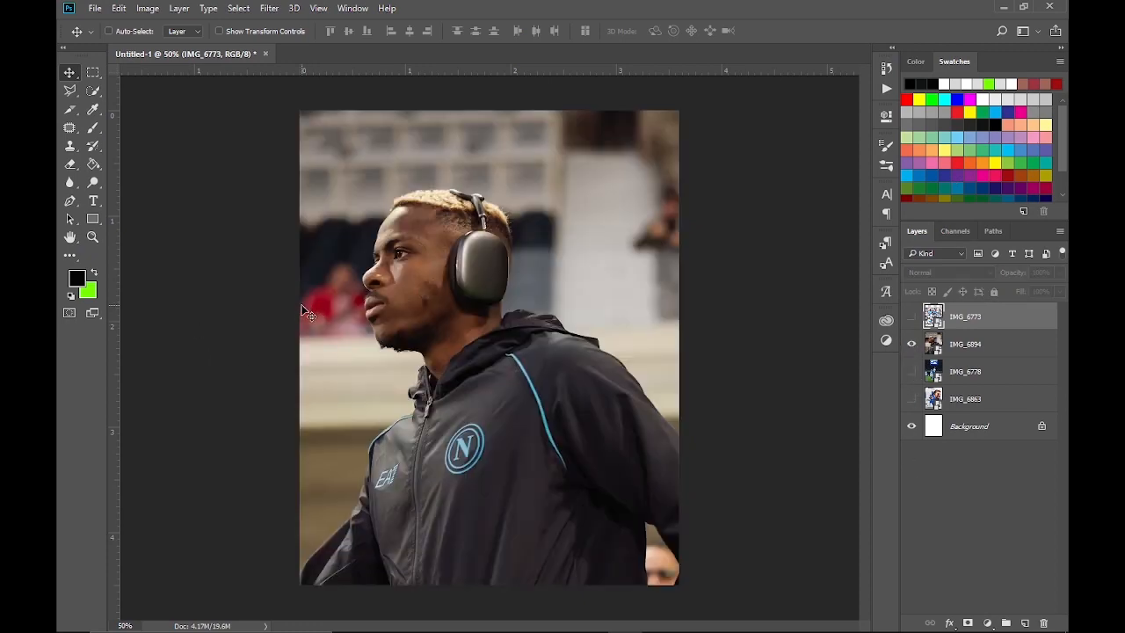
left_click(74, 204)
left_click(957, 344)
Trace a pen path in IMG_6894 from the lower sleeve up the jacket and collar and along the bearded chin
scroll(307, 576, "up", 7)
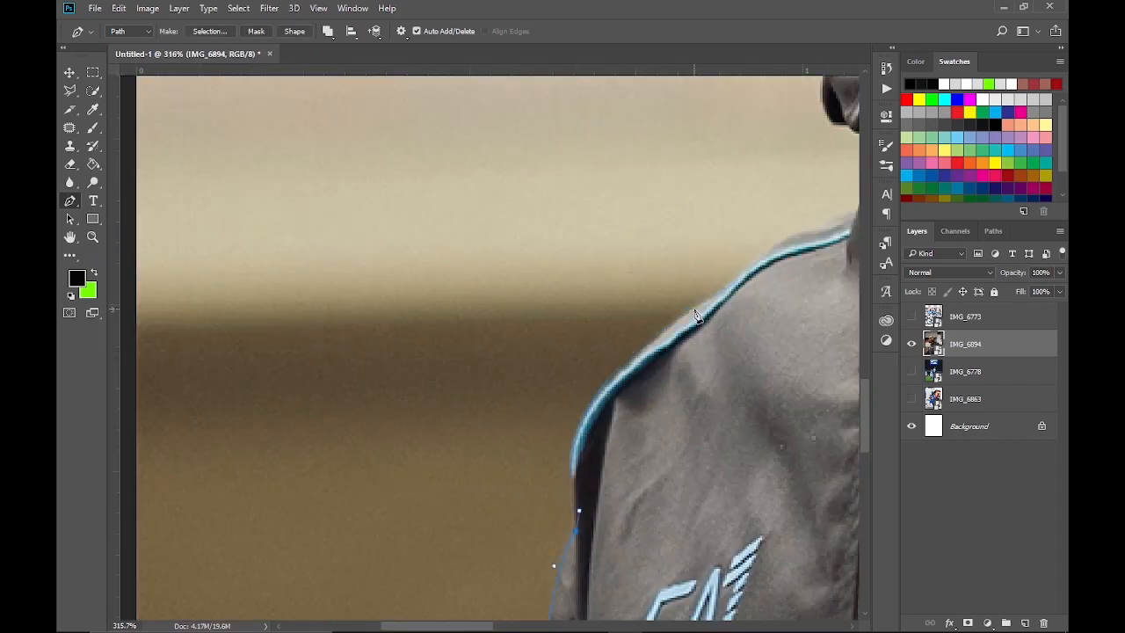
left_click_drag(683, 321, 740, 279)
scroll(694, 311, "right", 5)
left_click_drag(545, 339, 615, 328)
scroll(563, 334, "up", 5)
scroll(569, 334, "up", 4)
left_click_drag(320, 289, 297, 240)
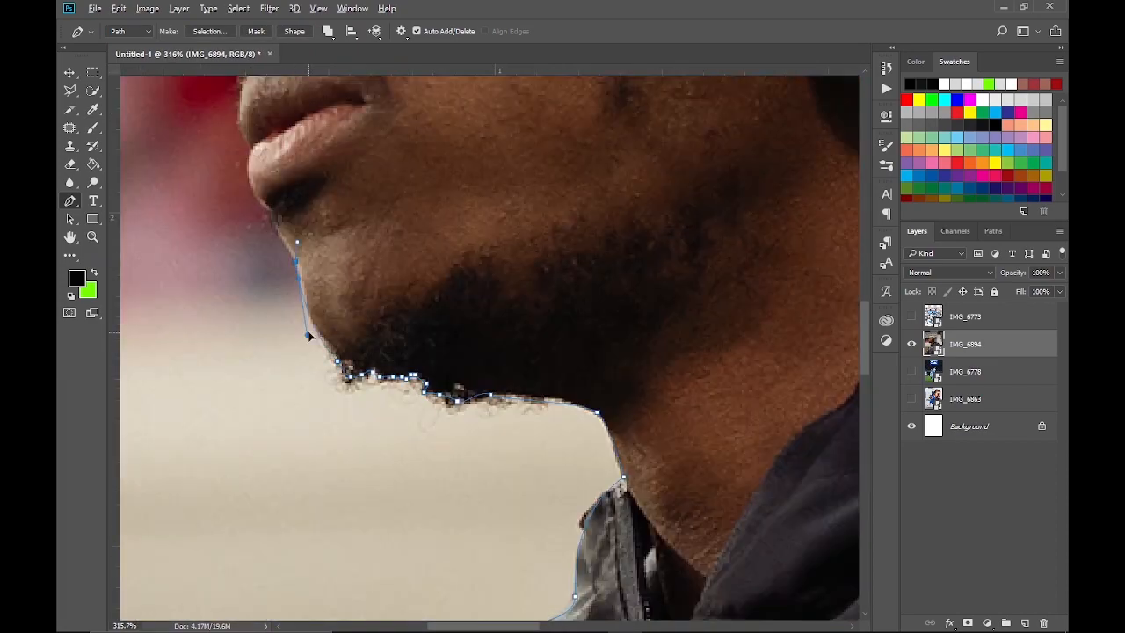
Continue the pen path up the face profile, over the hair and around the headphones
scroll(309, 334, "up", 5)
left_click_drag(330, 421, 337, 397)
left_click(364, 358)
scroll(377, 351, "up", 4)
scroll(391, 358, "up", 5)
left_click_drag(492, 294, 504, 253)
scroll(497, 254, "right", 6)
left_click(322, 234)
scroll(559, 211, "right", 6)
Complete the path down the hood, shoulder and far sleeve, and mask IMG_6894 to the traced figure
scroll(527, 289, "down", 6)
left_click_drag(595, 507, 533, 576)
scroll(597, 492, "down", 4)
left_click_drag(587, 403, 615, 424)
scroll(653, 475, "down", 5)
left_click(660, 278)
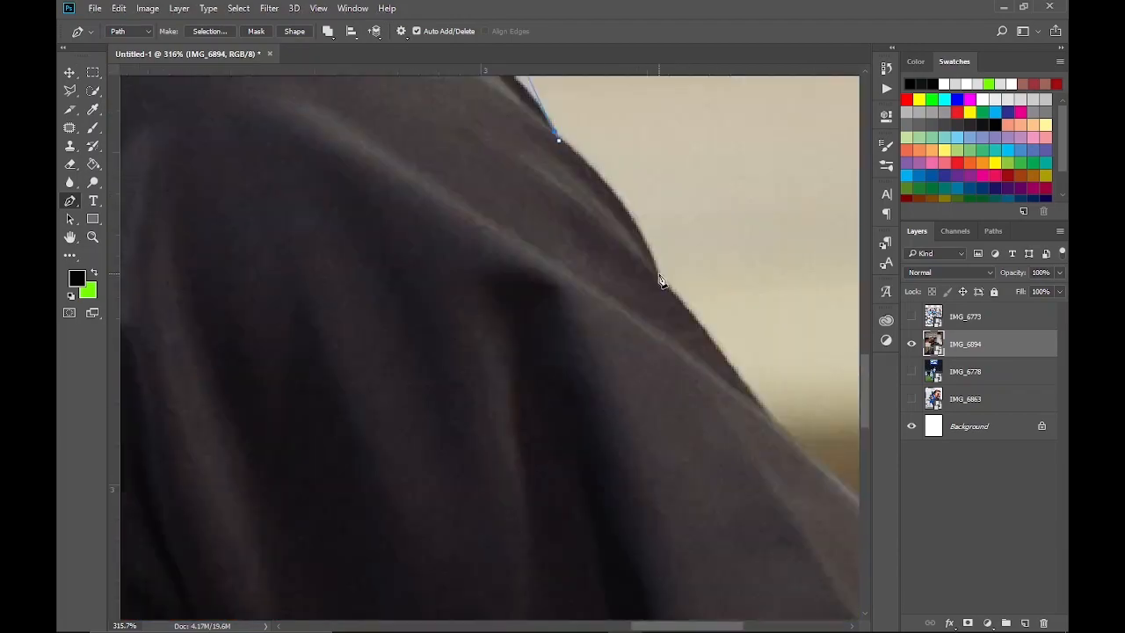
scroll(685, 369, "down", 6)
left_click_drag(760, 469, 762, 455)
scroll(761, 457, "up", 5)
scroll(615, 352, "down", 5)
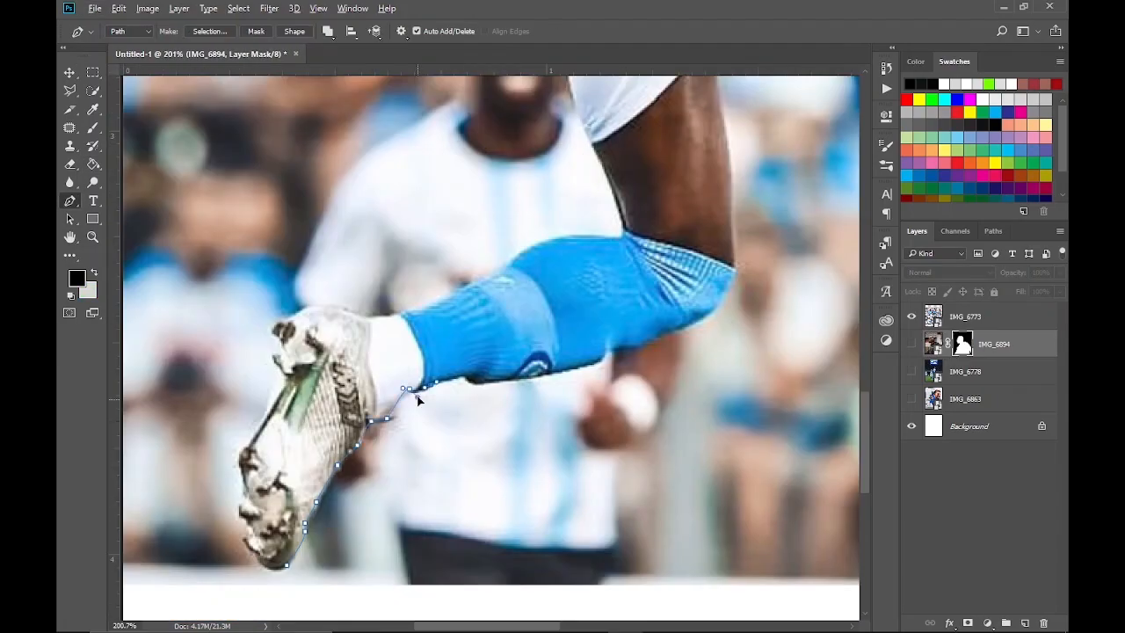
Trace the kicking player in IMG_6773 from the rear boot along the sock and thigh to the thumb below the raised leg
scroll(734, 420, "up", 3)
scroll(735, 417, "up", 5)
left_click(571, 263)
scroll(544, 299, "up", 5)
left_click(778, 183)
scroll(686, 297, "right", 4)
left_click(690, 473)
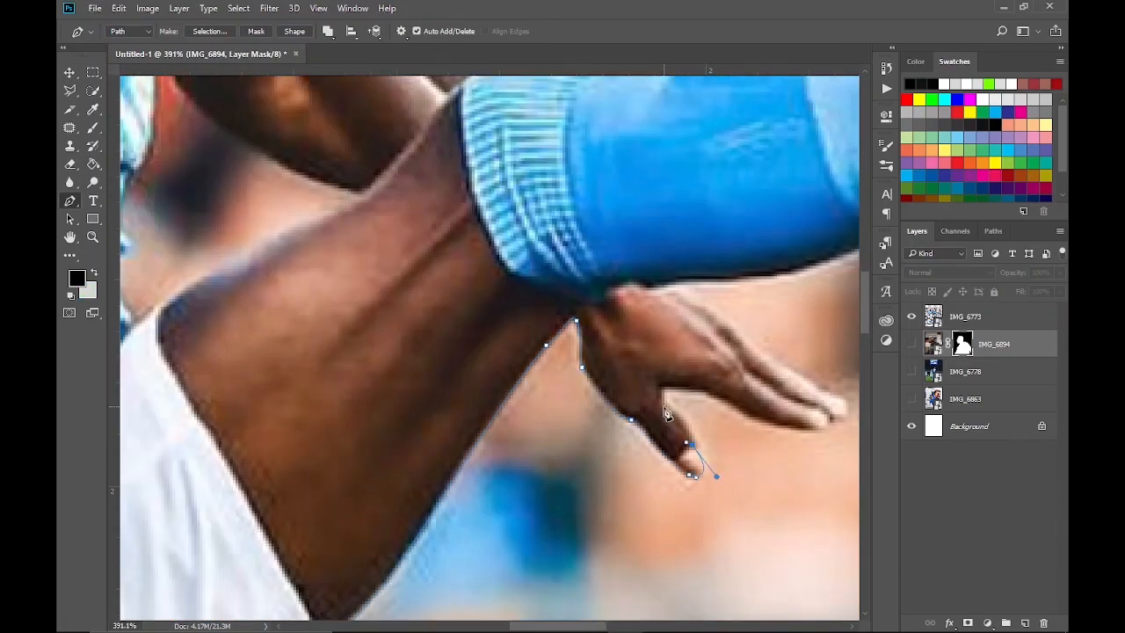
Continue the player's path around the fingers, along the underside of the raised leg and around the boot's studs
scroll(694, 448, "right", 4)
left_click(606, 427)
scroll(623, 414, "up", 4)
left_click(676, 375)
scroll(675, 375, "right", 5)
left_click(659, 404)
scroll(659, 404, "up", 4)
left_click(743, 156)
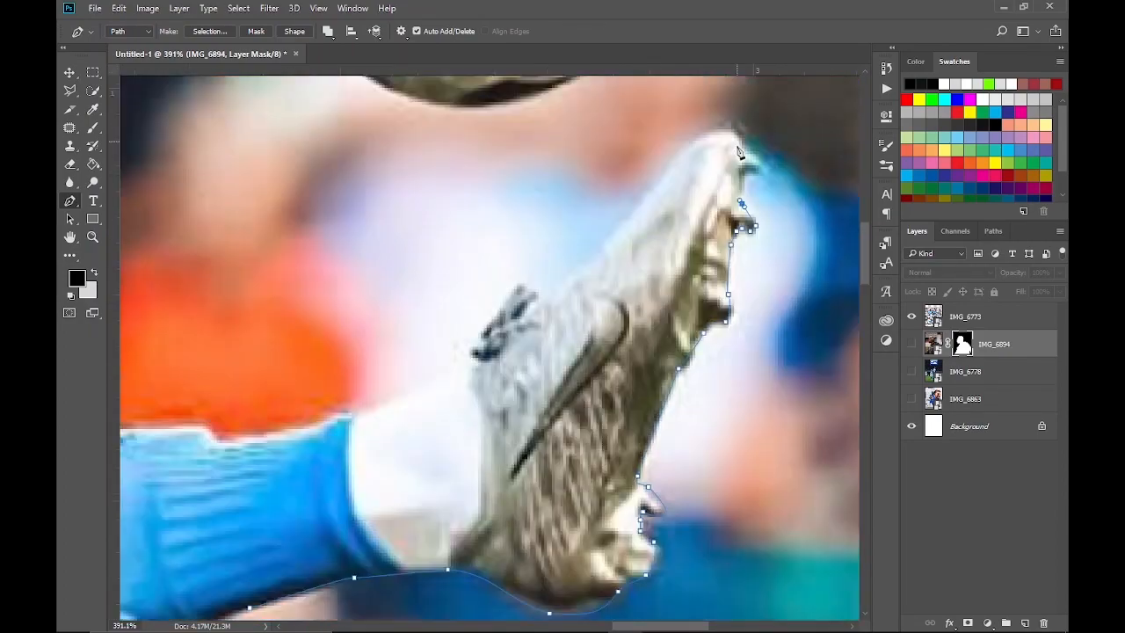
Continue the path over the raised boot, back along the upper edge of the leg and arm, and up the masked face
scroll(615, 352, "left", 5)
left_click_drag(489, 387, 481, 386)
left_click(480, 376)
scroll(566, 387, "left", 4)
scroll(603, 376, "down", 3)
left_click(414, 326)
scroll(414, 326, "up", 3)
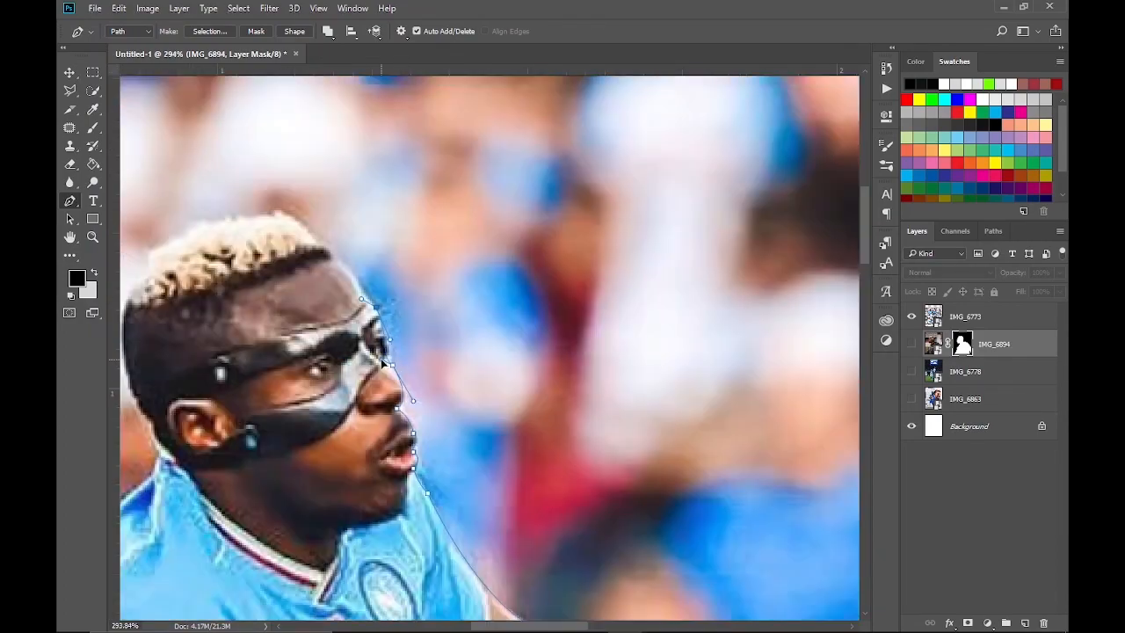
Continue the path around the player's head and down the back, arm and shorts
scroll(377, 307, "left", 4)
left_click(412, 160)
left_click(437, 304)
scroll(444, 294, "down", 5)
left_click(352, 326)
scroll(351, 326, "down", 3)
left_click(344, 273)
scroll(386, 387, "down", 5)
Trace the back of the thigh, the blue sock and the rear boot to close the kicking player's outline
left_click(495, 392)
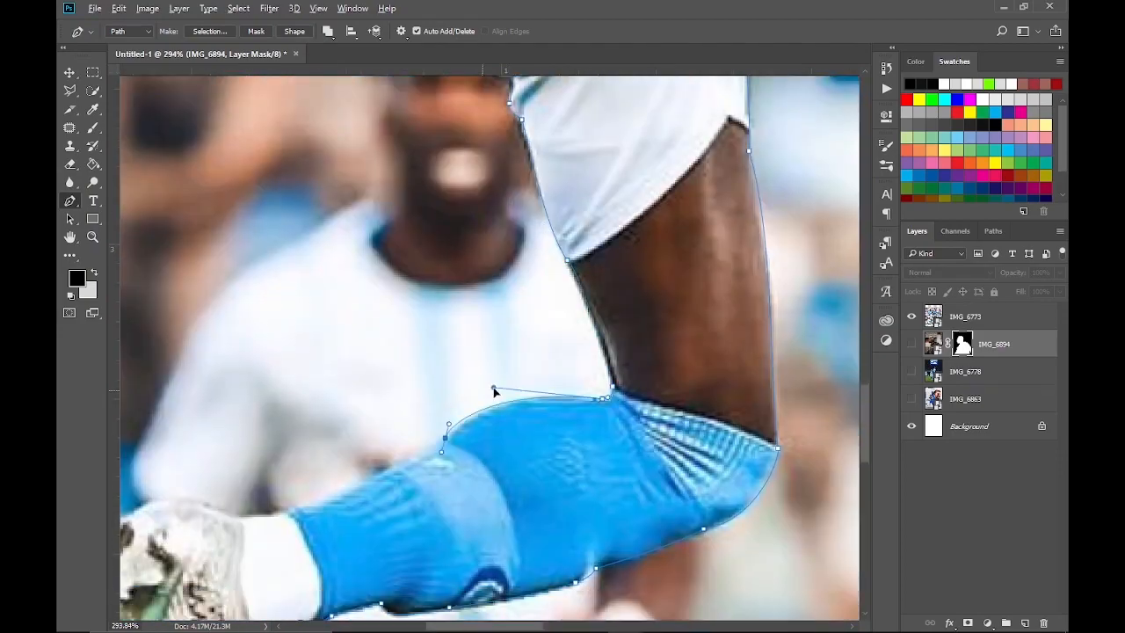
scroll(439, 396, "left", 4)
left_click_drag(263, 429, 278, 407)
scroll(277, 406, "down", 5)
left_click(296, 472)
Trace a closed path around the football above the raised boot
scroll(439, 352, "up", 5)
left_click(455, 164)
left_click_drag(633, 162, 661, 191)
left_click_drag(646, 360, 623, 387)
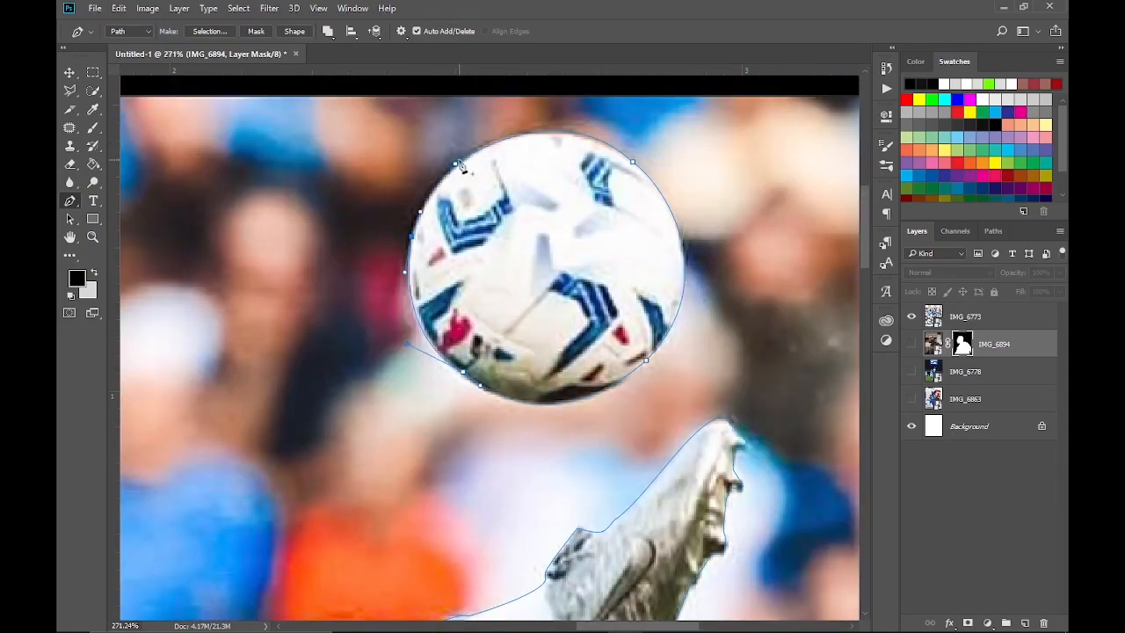
left_click(456, 163)
Convert the player and ball paths to a selection and add it as a layer mask on IMG_6773
scroll(445, 264, "up", 3)
key("ctrl+Return")
left_click(965, 316)
left_click(968, 622)
Trace the background gap between the player's torso, arm and raised thigh, and turn that path into a selection
scroll(421, 200, "up", 4)
scroll(437, 206, "up", 2)
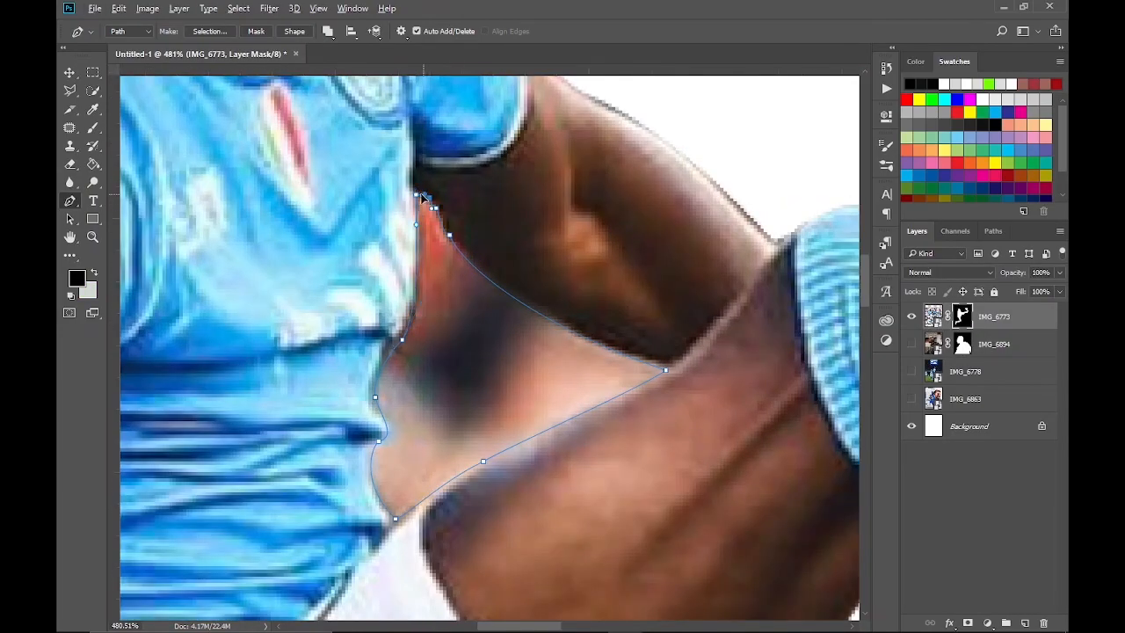
left_click(423, 191)
key("ctrl+Return")
Hide IMG_6773, show IMG_6778, and start a path up the outer edge of the number 11 player to the jersey shoulder
left_click(911, 316)
left_click(911, 371)
left_click(289, 469)
scroll(387, 351, "up", 5)
left_click(416, 397)
scroll(415, 352, "up", 5)
left_click(386, 402)
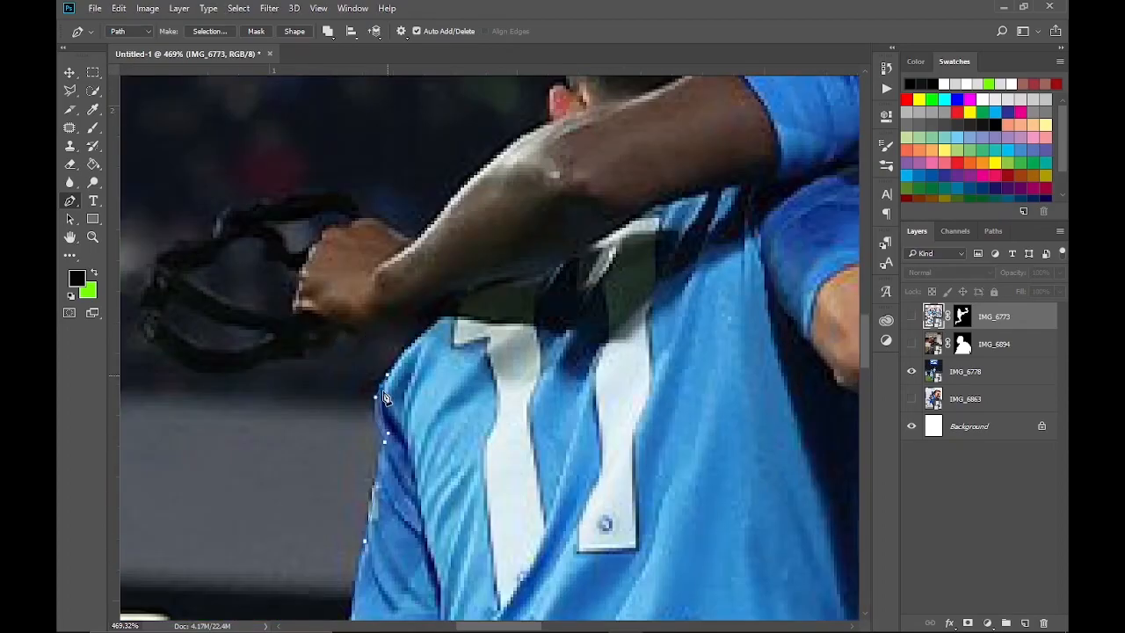
Continue the path around the held face mask, along the arm, over the first player's head and up the second player's neck
scroll(387, 351, "up", 3)
left_click_drag(301, 329, 361, 326)
scroll(361, 326, "up", 3)
left_click_drag(559, 303, 583, 269)
scroll(562, 299, "right", 5)
left_click_drag(395, 294, 409, 294)
left_click(534, 293)
scroll(609, 290, "up", 3)
left_click(621, 376)
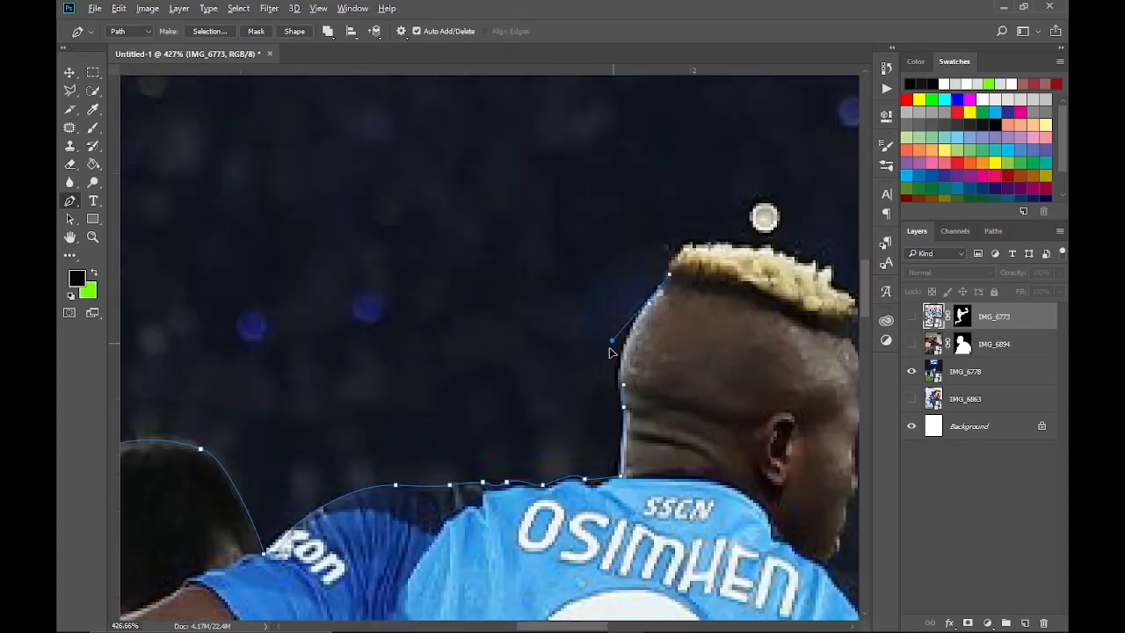
Continue the path around the number 9 player's head and down the arm and hand to the shorts
scroll(650, 264, "right", 4)
left_click(591, 395)
scroll(575, 395, "down", 5)
scroll(703, 439, "down", 5)
left_click_drag(706, 277, 709, 296)
scroll(708, 352, "down", 5)
left_click(623, 156)
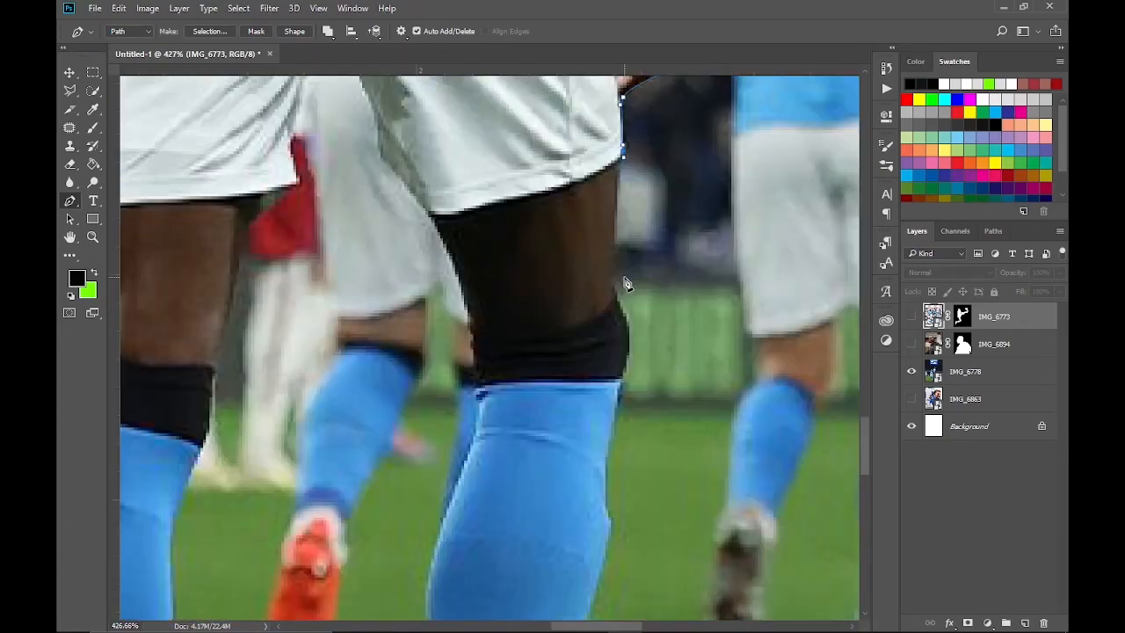
Trace down the number 9 player's outer leg and sock and around the yellow boot
scroll(624, 282, "down", 5)
left_click(503, 161)
left_click(485, 280)
left_click(512, 304)
left_click(528, 316)
left_click(449, 430)
left_click(392, 400)
Trace up the inner thigh to the shorts, down the other leg, and around its yellow boot toward the teammate's raised boot
scroll(402, 351, "up", 5)
left_click(467, 469)
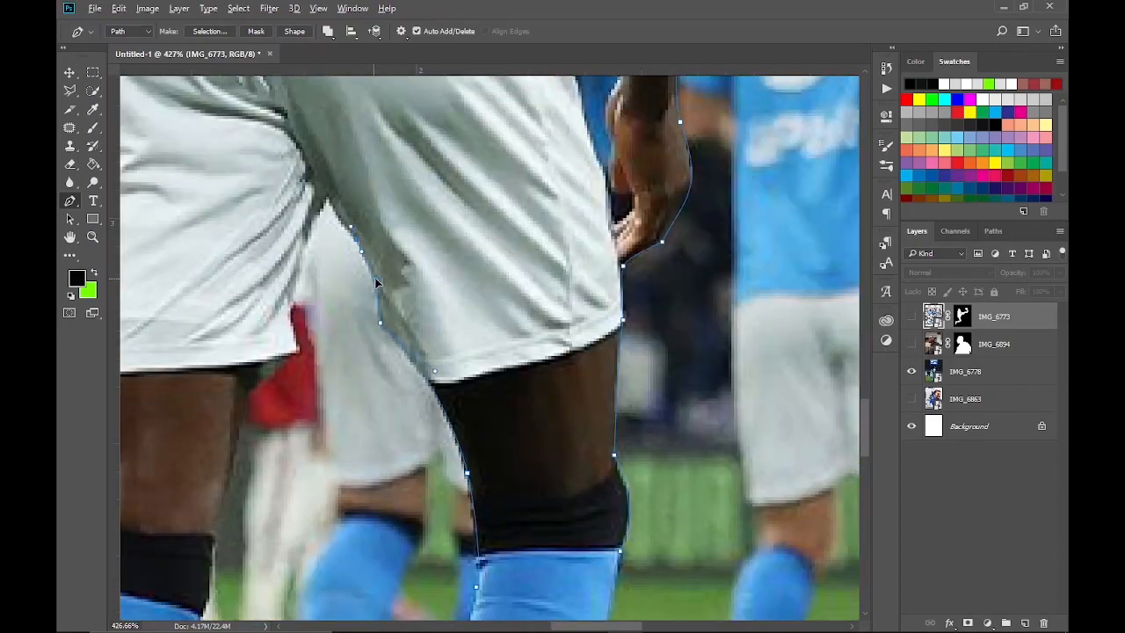
scroll(470, 439, "down", 5)
left_click(487, 306)
scroll(474, 352, "down", 5)
left_click(460, 354)
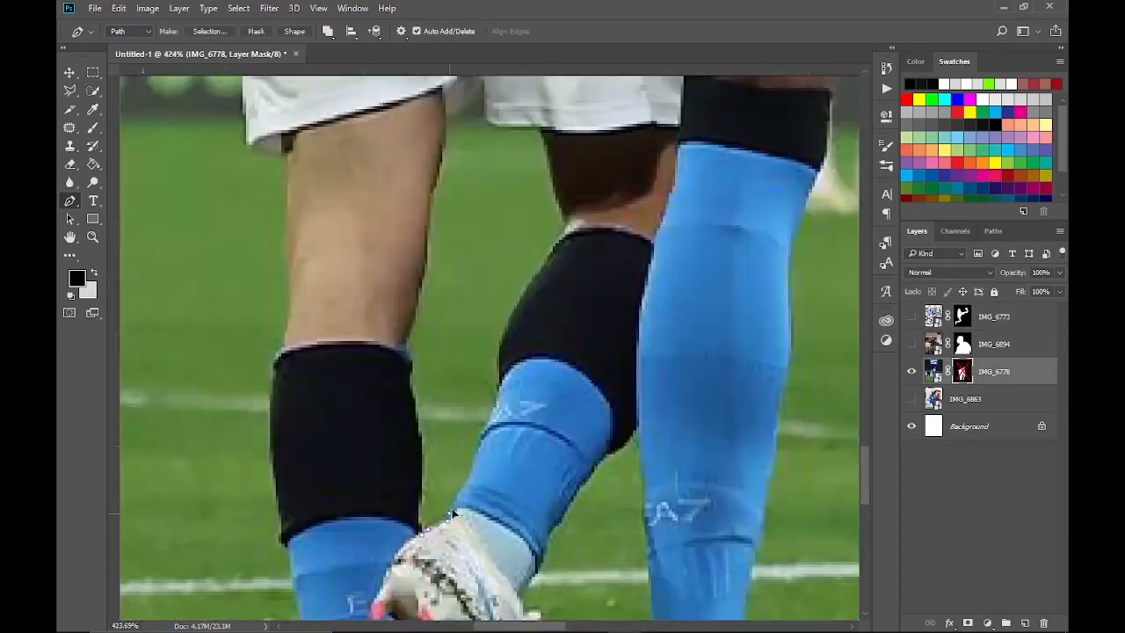
Close the outline around the two embracing players and add it as a layer mask on IMG_6778
scroll(452, 439, "up", 2)
left_click(544, 214)
scroll(623, 484, "down", 5)
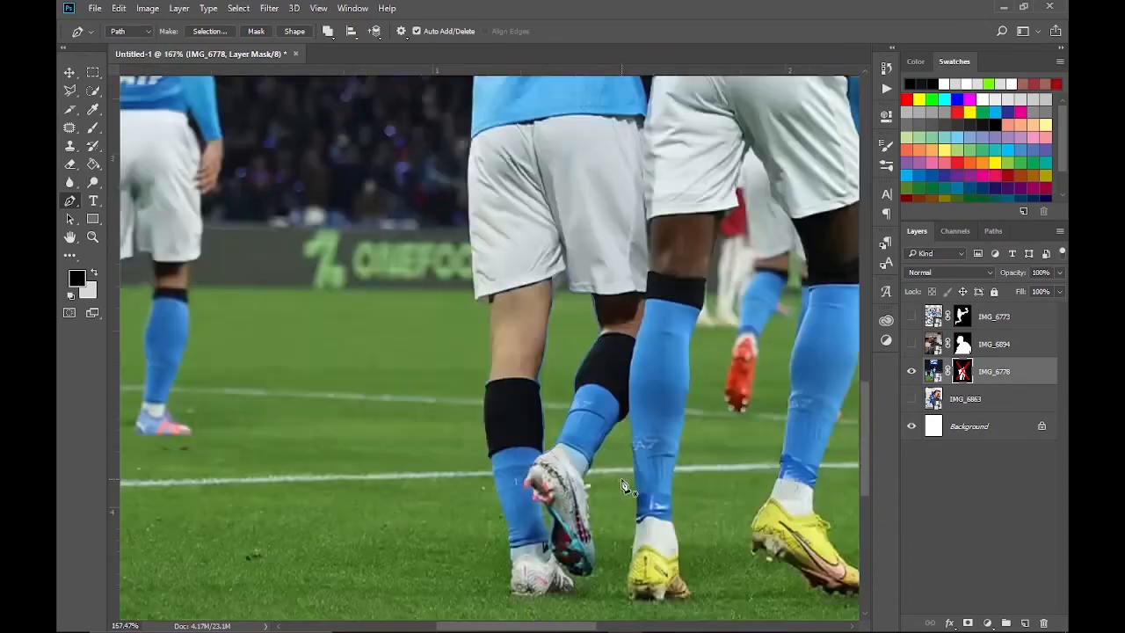
Trace the background gaps between the legs and inside the held face mask to remove them from the IMG_6778 cutout
scroll(606, 241, "up", 5)
left_click(606, 242)
scroll(635, 395, "down", 5)
left_click(643, 533)
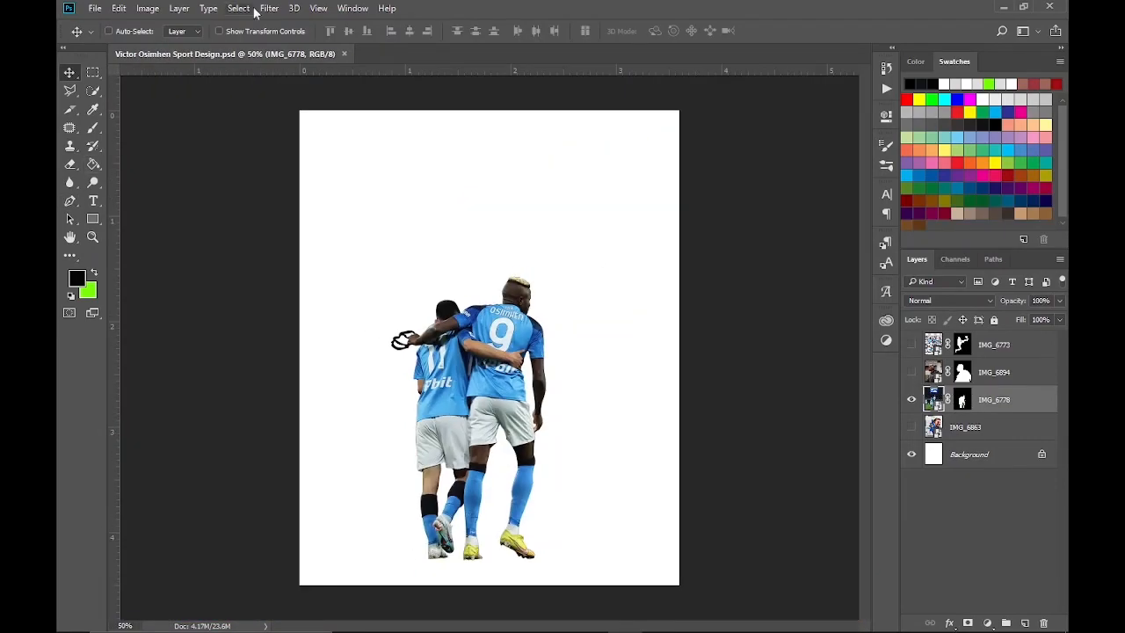
Open Camera Raw on IMG_6778 and set sharpening to 30, luminance noise reduction to 25 and color noise reduction to about 21
left_click(269, 8)
left_click(272, 40)
left_click(806, 154)
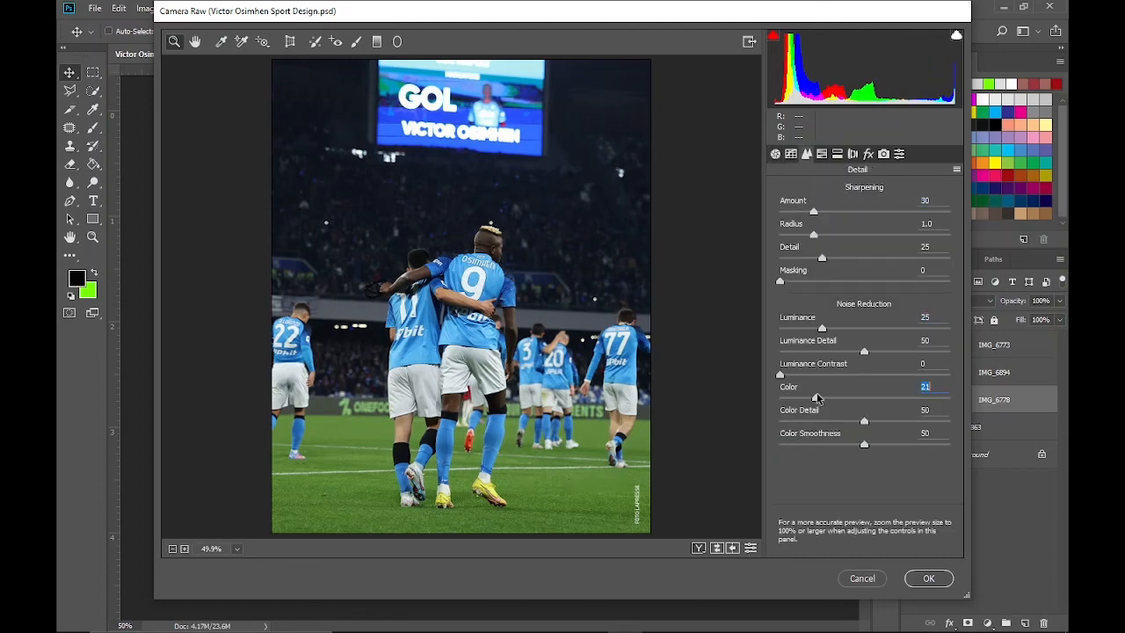
Set Contrast +25, Highlights -16, Whites -30, Blacks +19 and Clarity +30 on IMG_6778, and apply the Camera Raw adjustments
left_click(774, 155)
left_click_drag(864, 432, 892, 434)
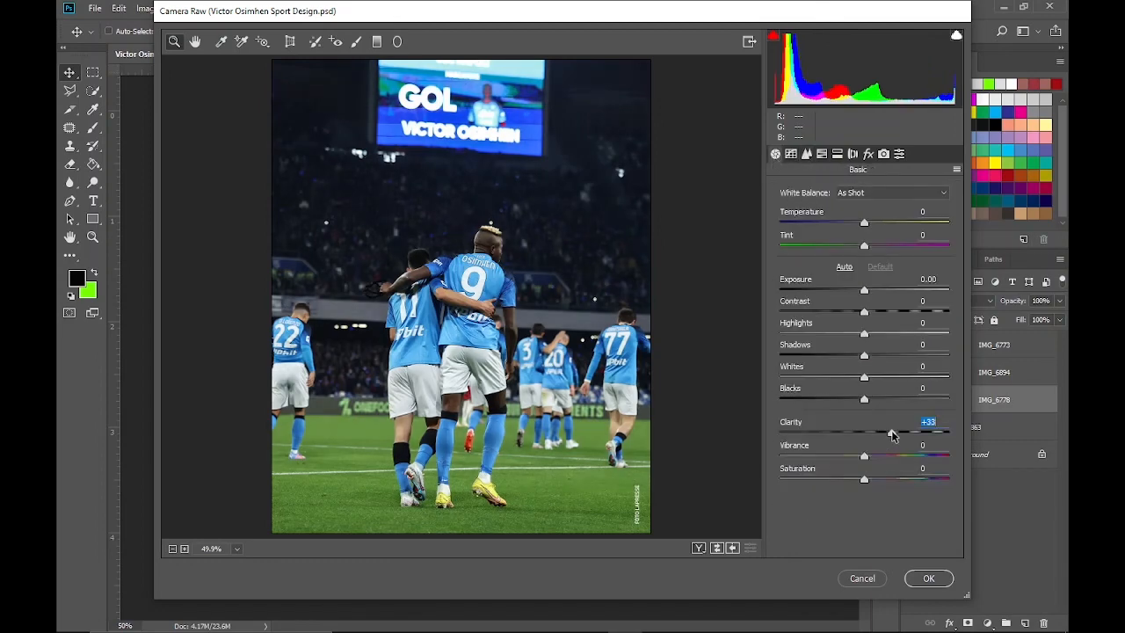
left_click_drag(863, 334, 832, 378)
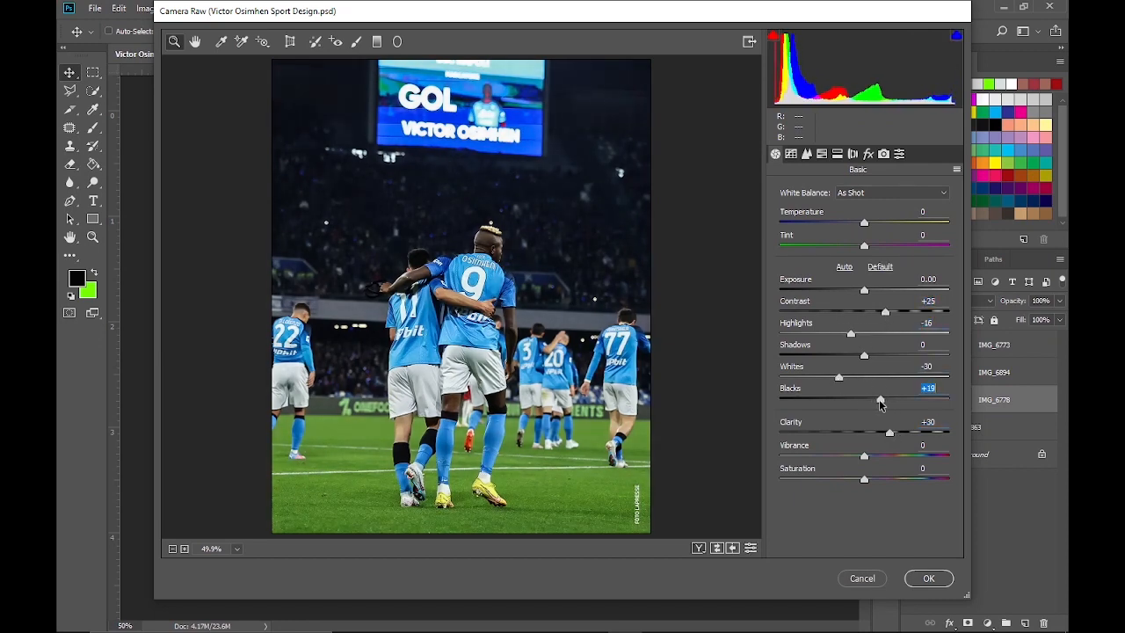
left_click(928, 577)
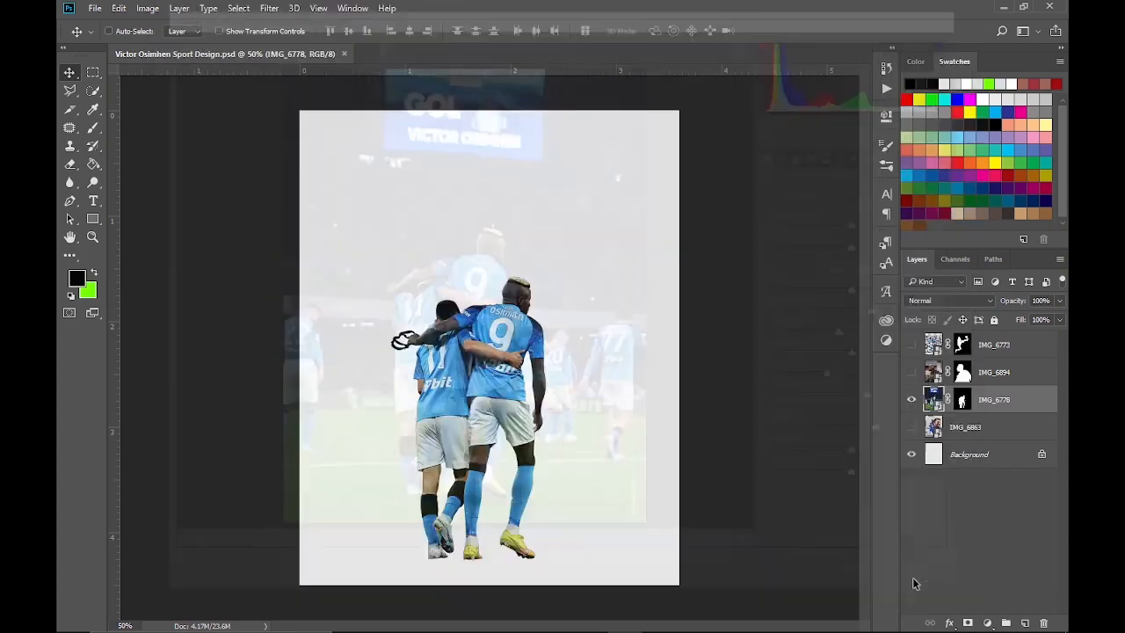
Open Camera Raw on IMG_6894 and set sharpening to 40 and luminance noise reduction to about 23
left_click(269, 8)
left_click(325, 85)
left_click(806, 154)
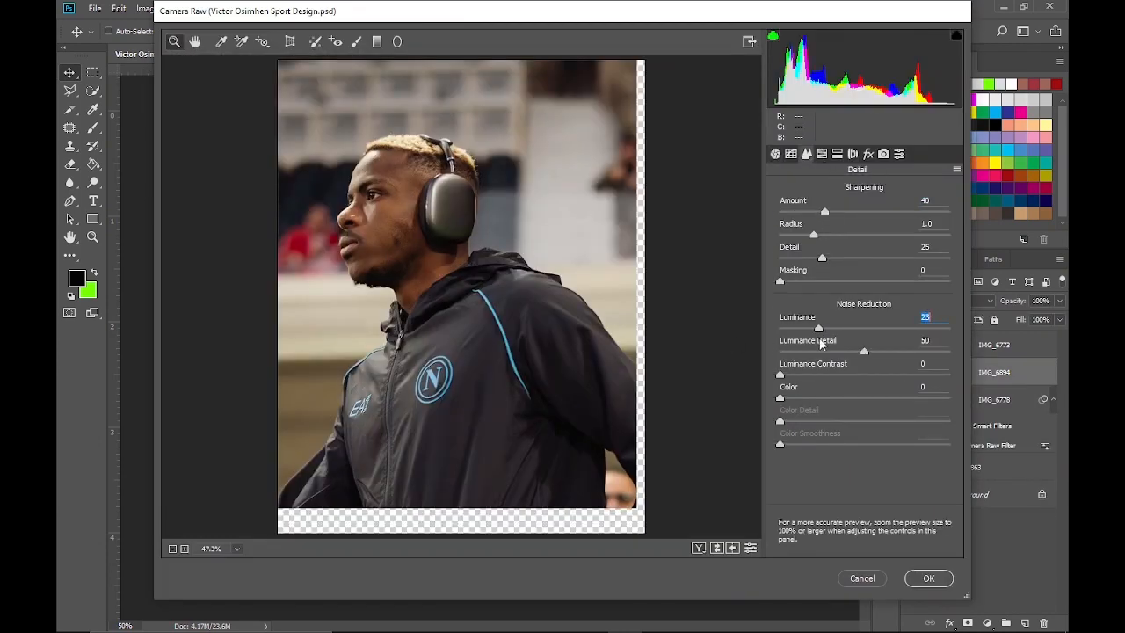
Set Contrast +24, Highlights -15, Shadows -30, Whites +22, Blacks +27 and Clarity +35 on IMG_6894
left_click(776, 155)
left_click_drag(864, 433, 907, 433)
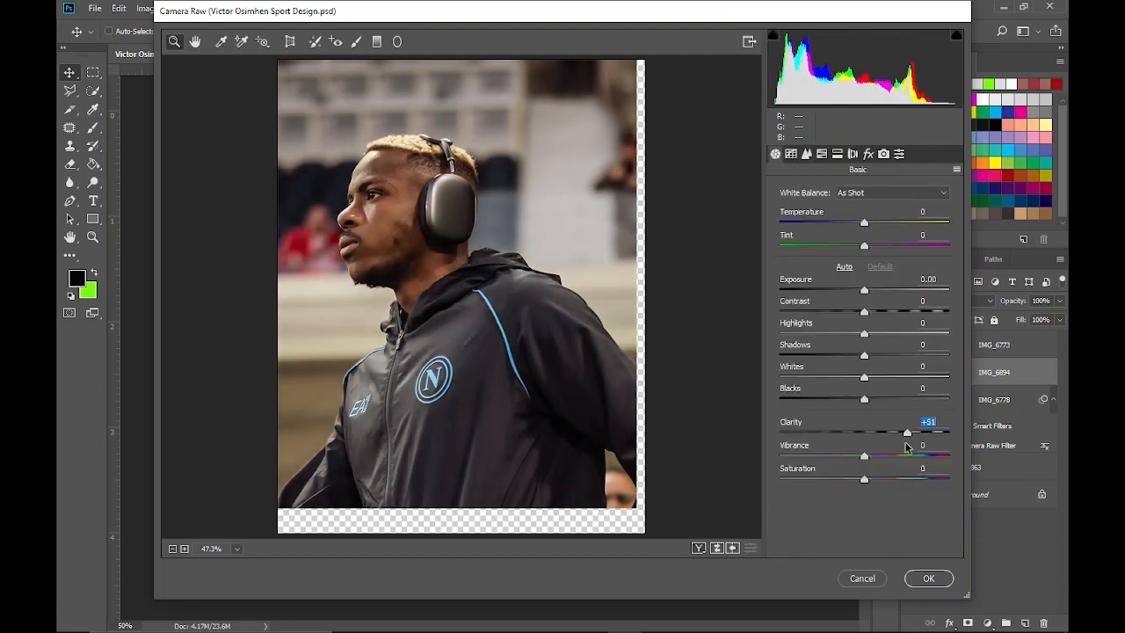
left_click(860, 314)
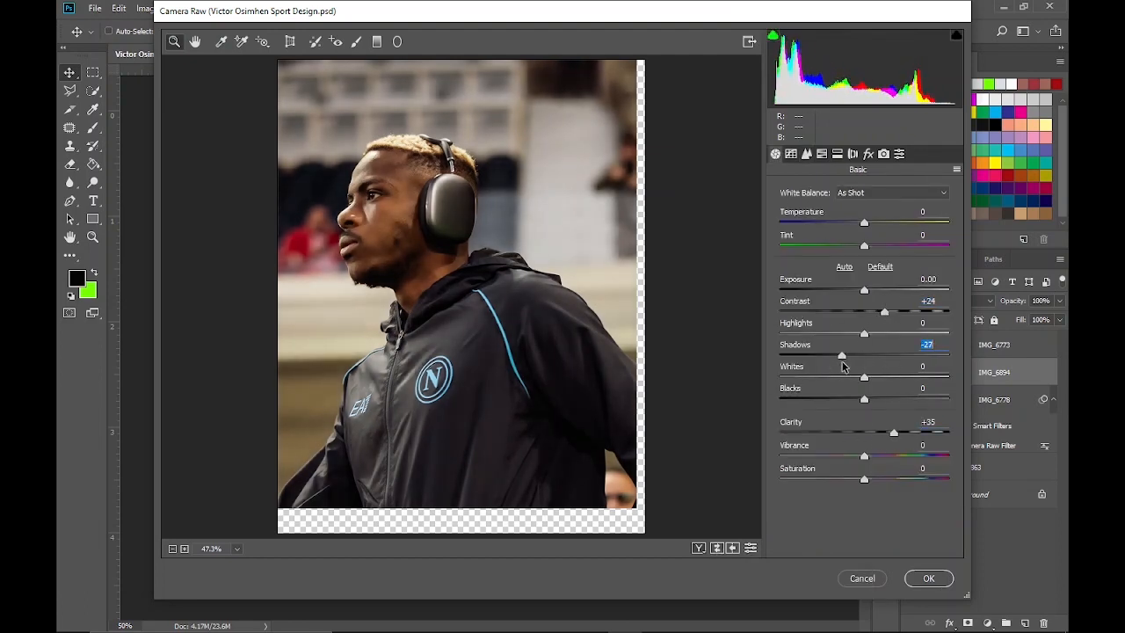
left_click_drag(864, 399, 887, 379)
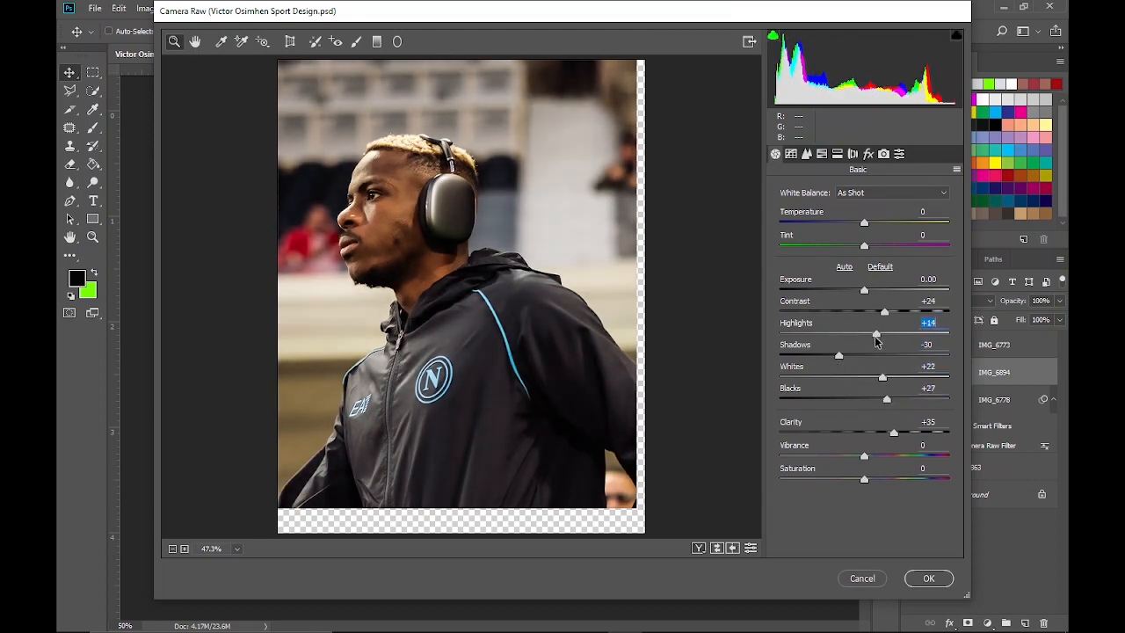
left_click_drag(875, 341, 853, 349)
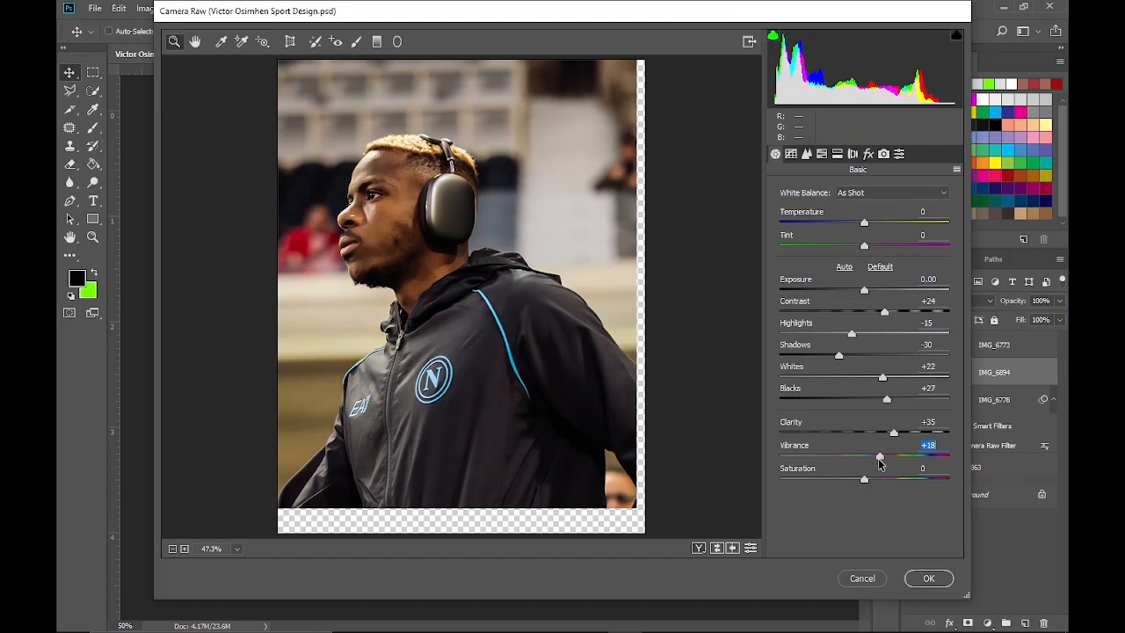
Apply moderate Vibrance and a slight Saturation boost to IMG_6894, and set Vibrance to +14 in IMG_6778's Camera Raw filter
left_click_drag(879, 458, 876, 457)
left_click_drag(864, 479, 868, 479)
left_click(921, 573)
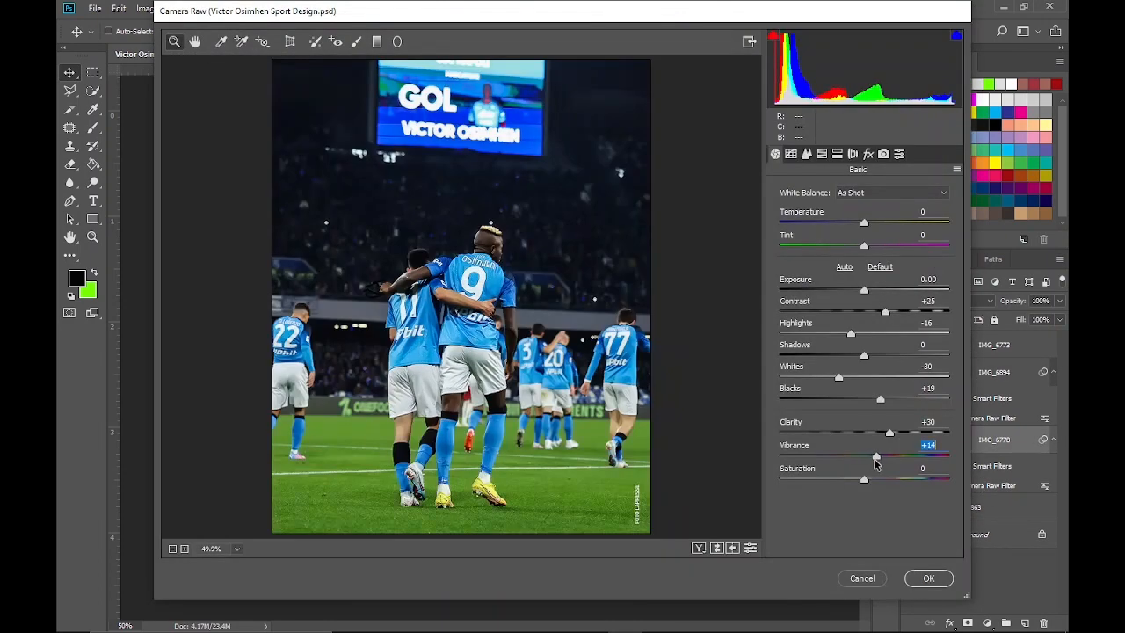
left_click(928, 577)
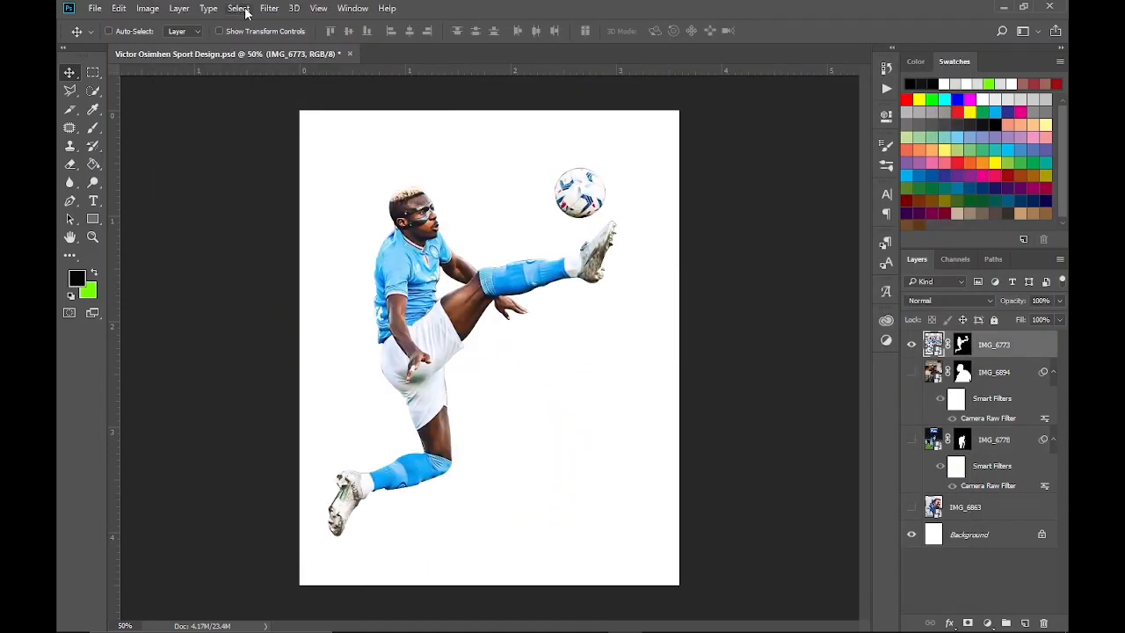
Open Camera Raw on IMG_6773, set sharpening to 41 and luminance noise reduction to 25, and add color noise reduction
left_click(261, 8)
left_click(313, 85)
left_click(805, 153)
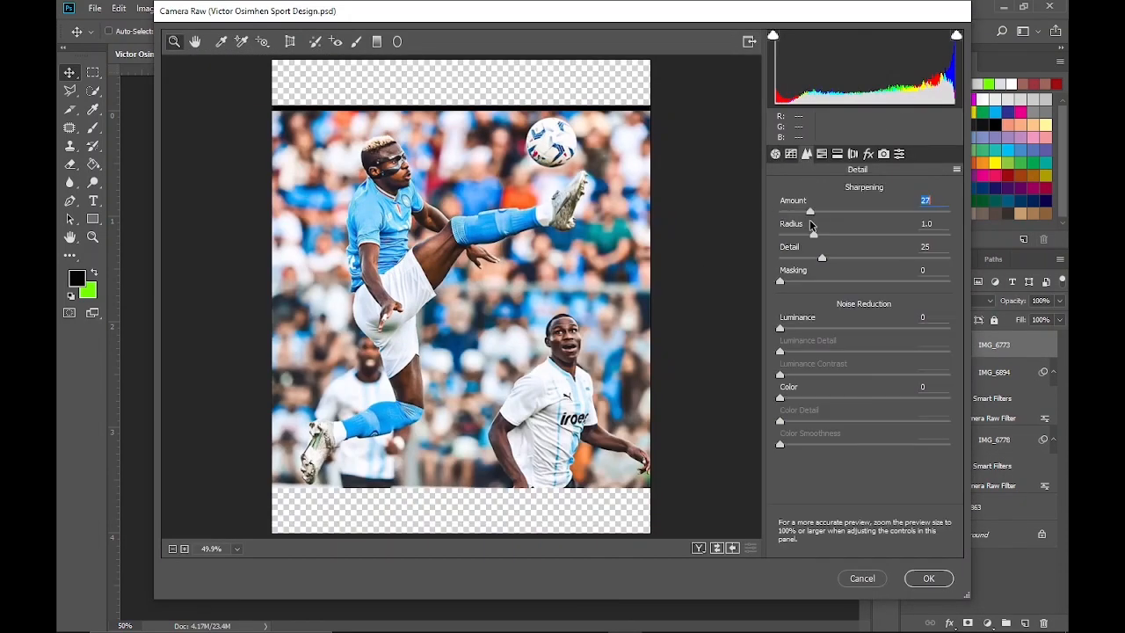
left_click(815, 330)
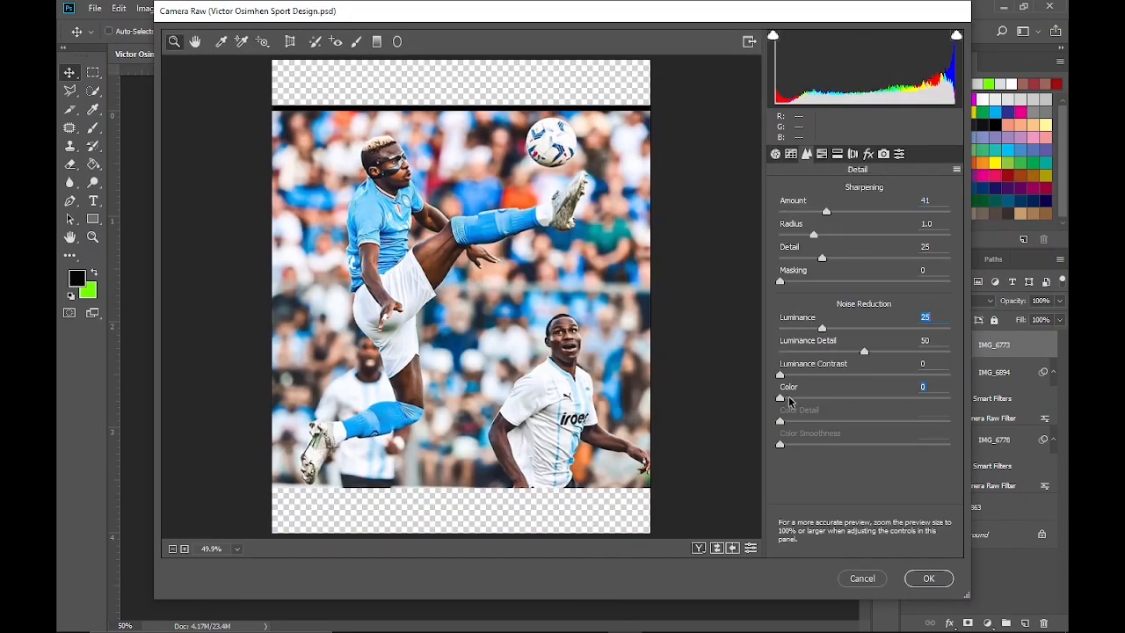
left_click(823, 398)
Set Contrast +23, Whites -22, Blacks +25 and Clarity +27 on IMG_6773
left_click(775, 154)
left_click(886, 312)
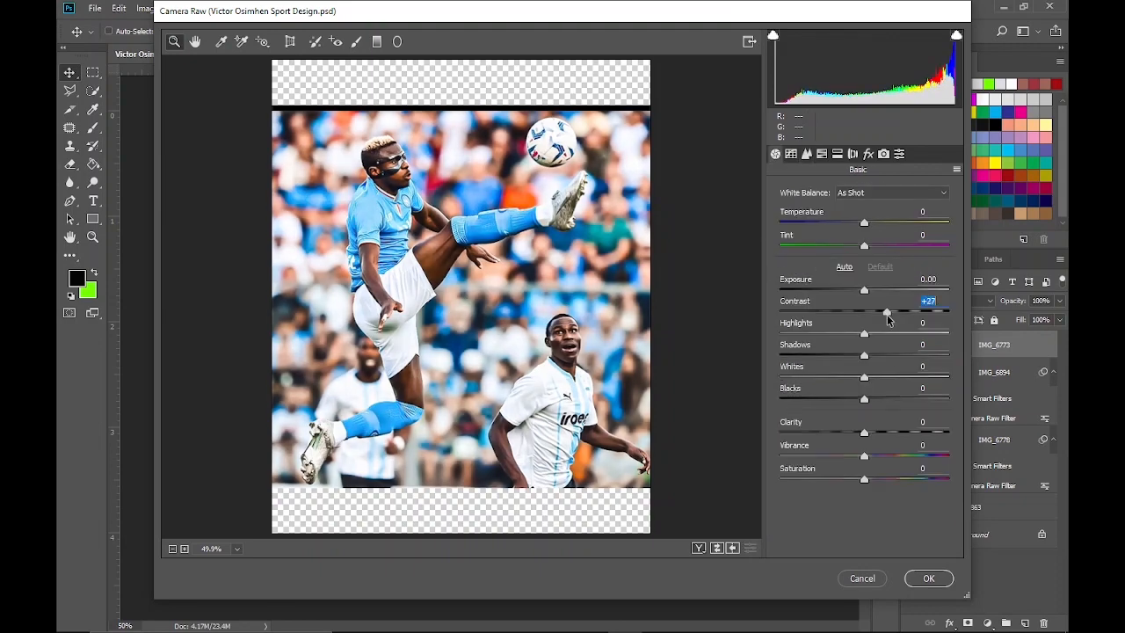
left_click(865, 456)
left_click(866, 433)
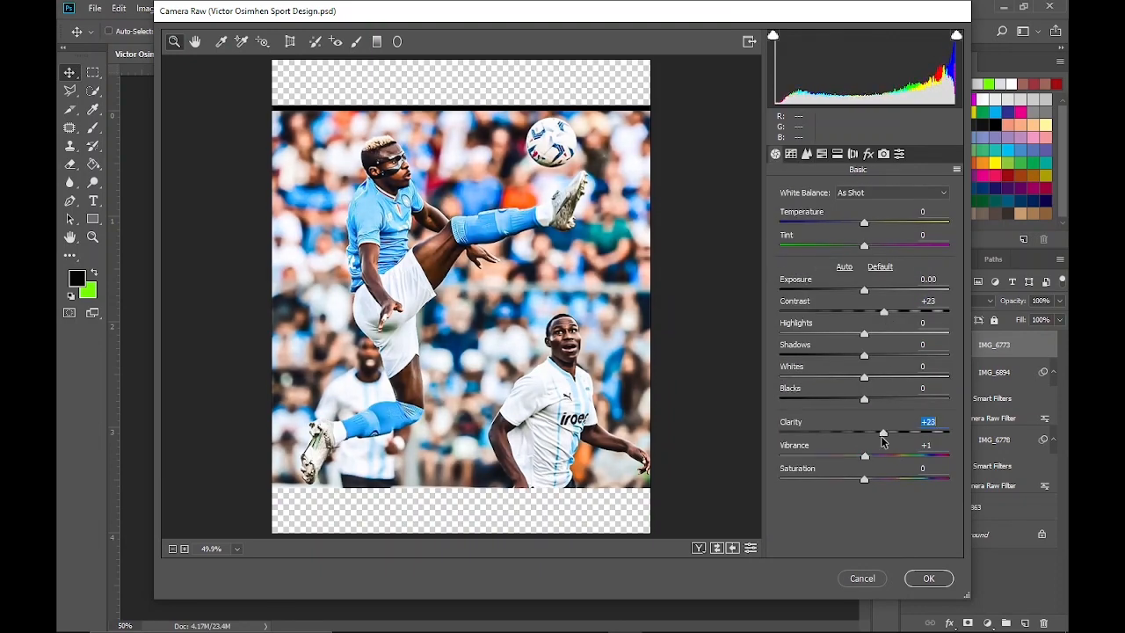
left_click_drag(864, 405, 845, 378)
Set Highlights -8, Shadows +8, Vibrance +13 and Saturation about +5 on IMG_6773, and apply the Camera Raw adjustments
left_click(866, 355)
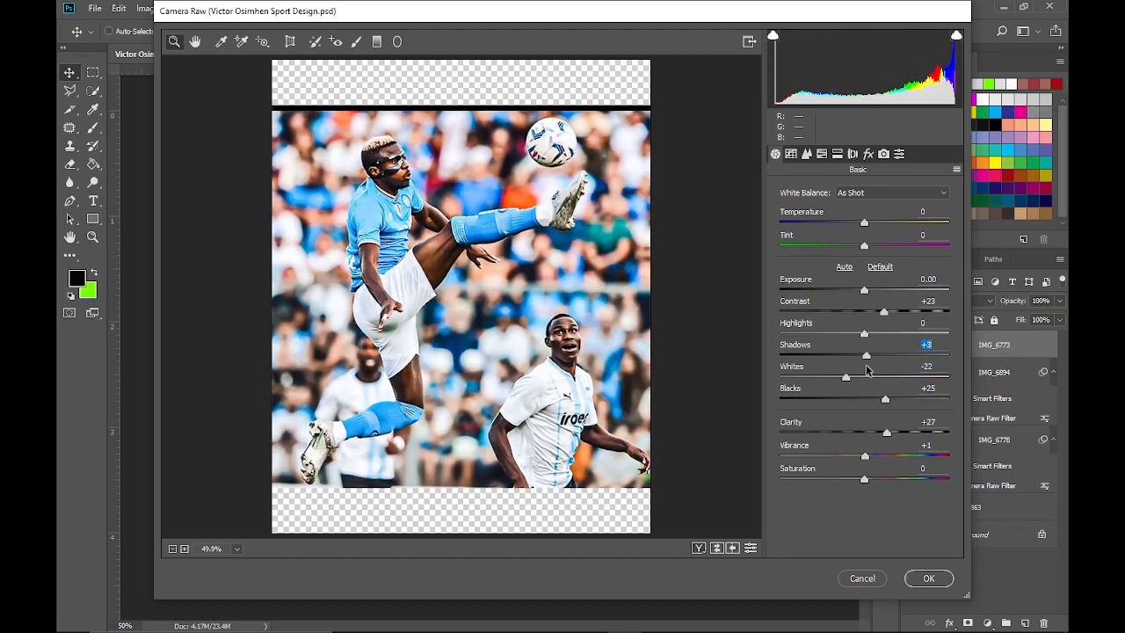
left_click_drag(864, 334, 851, 342)
left_click_drag(865, 457, 883, 463)
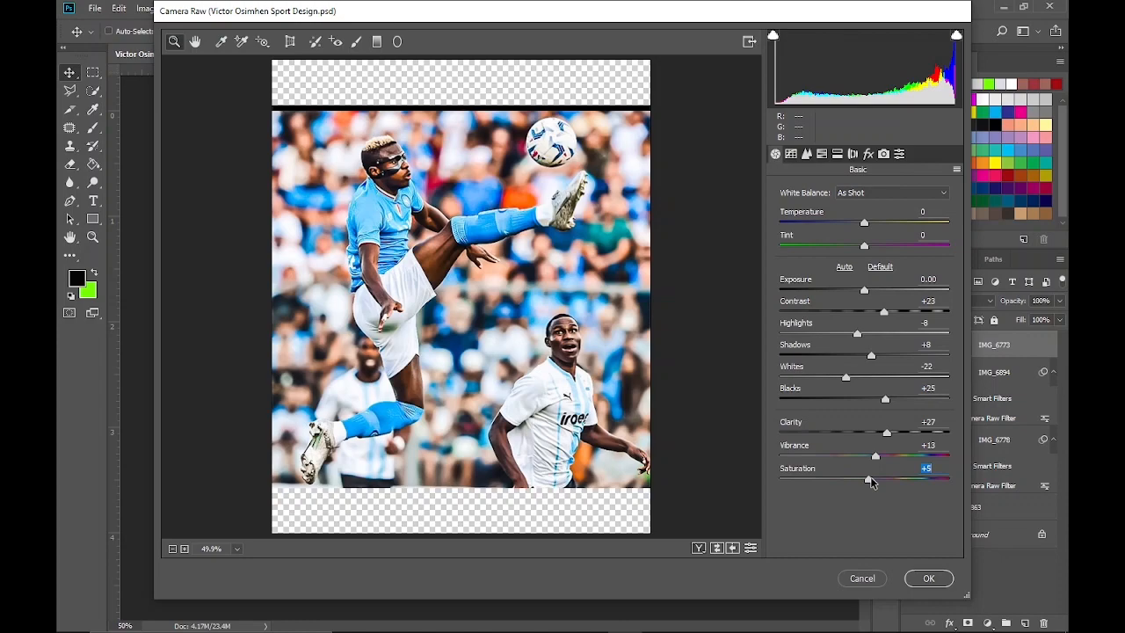
left_click(932, 580)
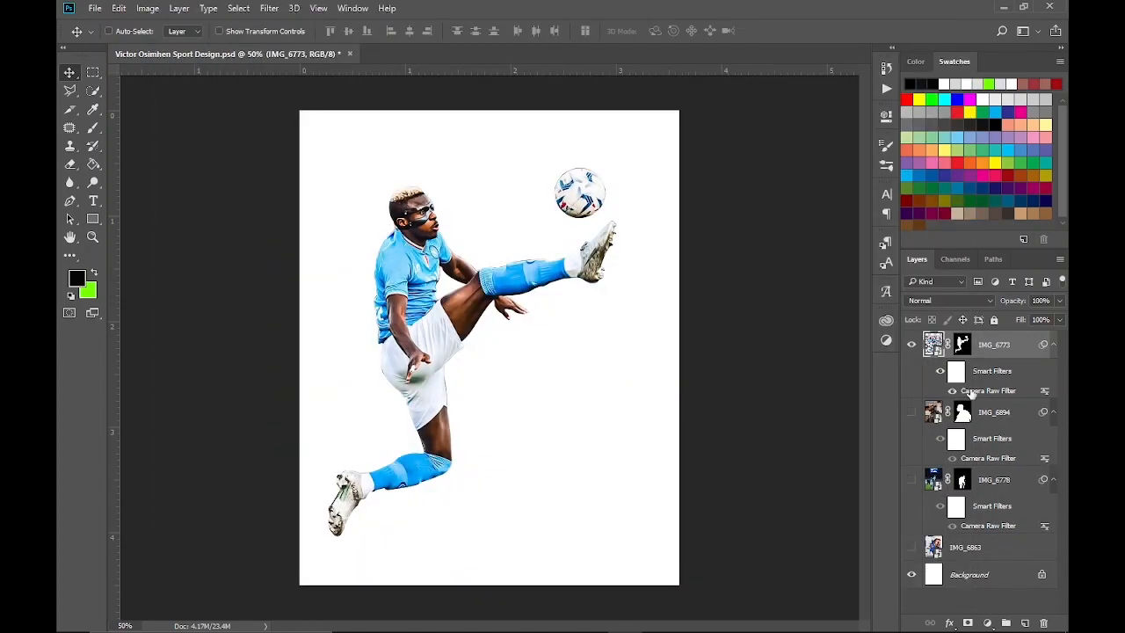
double_click(971, 391)
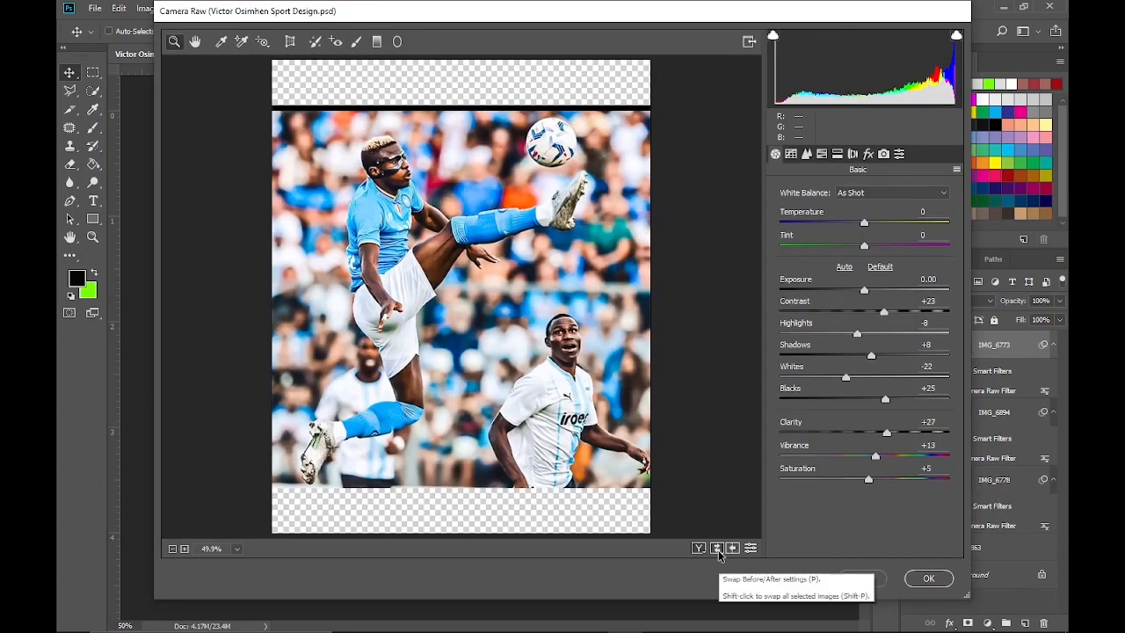
left_click(928, 577)
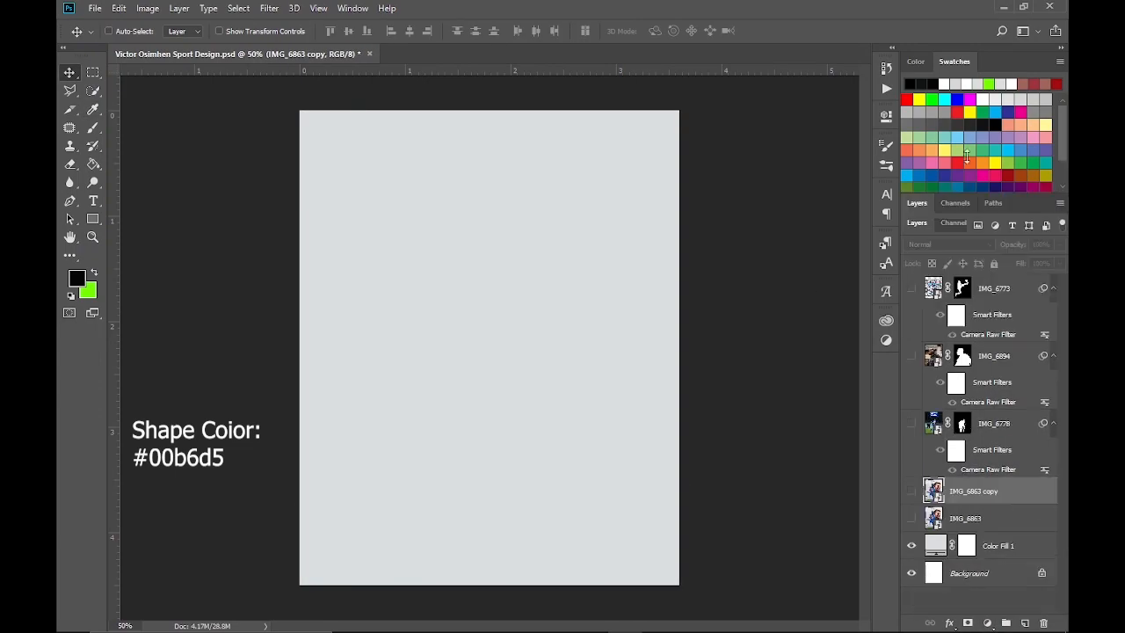
Name the group of three player cutouts "1", duplicate it, and hide the original group
left_click(909, 288)
left_click(909, 288)
double_click(964, 309)
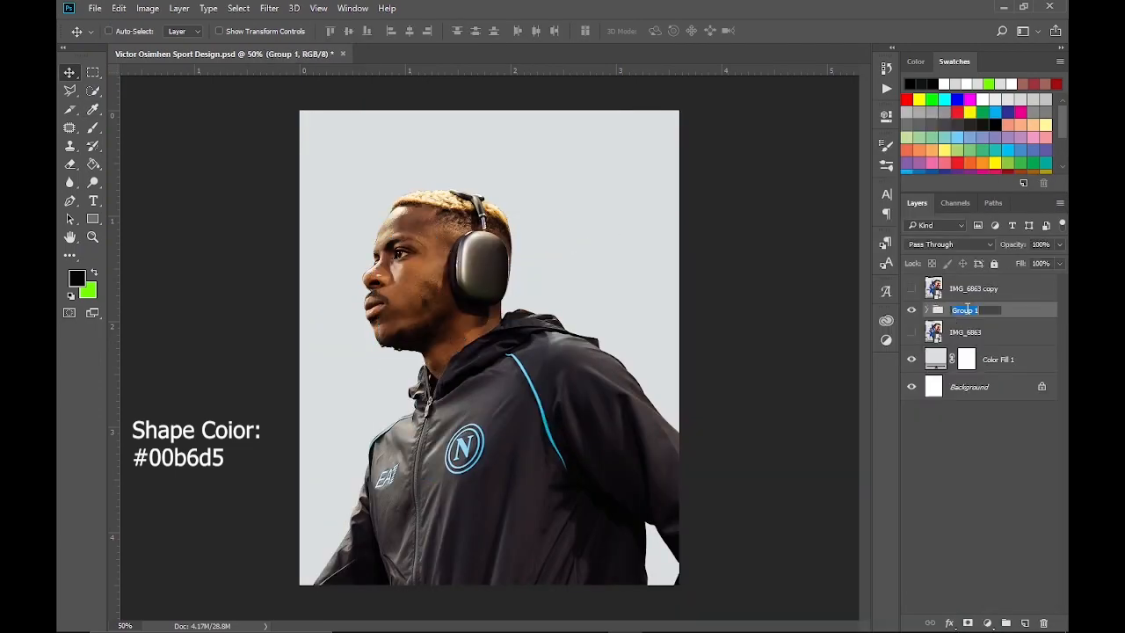
key("ctrl+j")
left_click(912, 331)
left_click(926, 310)
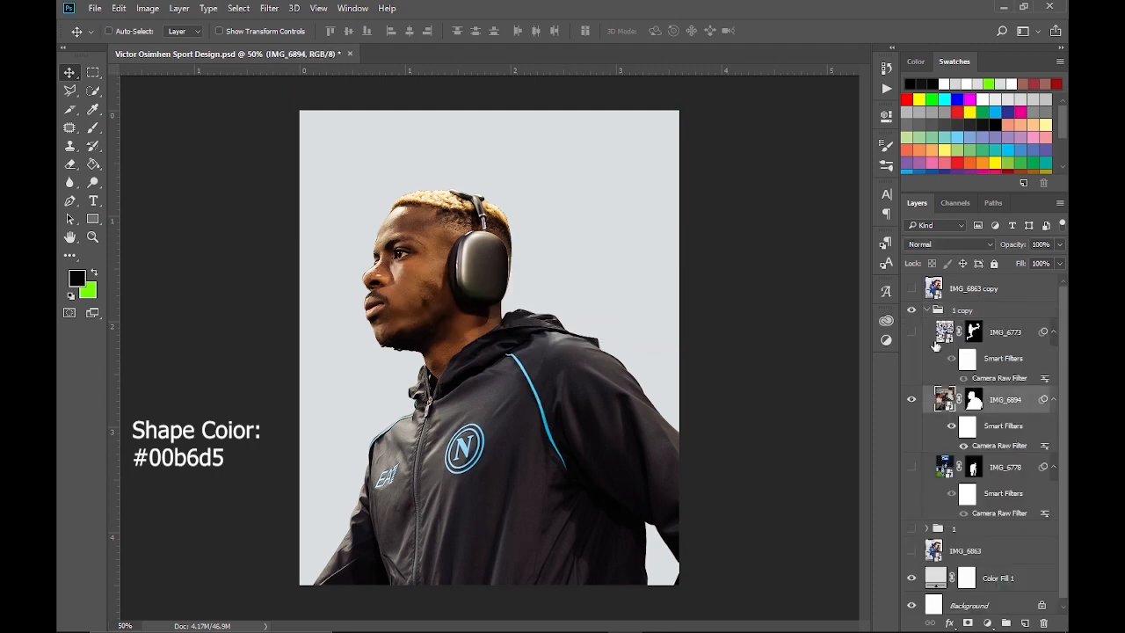
Scale the IMG_6894 cutout in the 1 copy group down and reposition it near the middle of the canvas
key("ctrl+t")
left_click_drag(679, 111, 624, 180)
left_click_drag(562, 281, 562, 260)
left_click(677, 32)
left_click(911, 289)
left_click(911, 288)
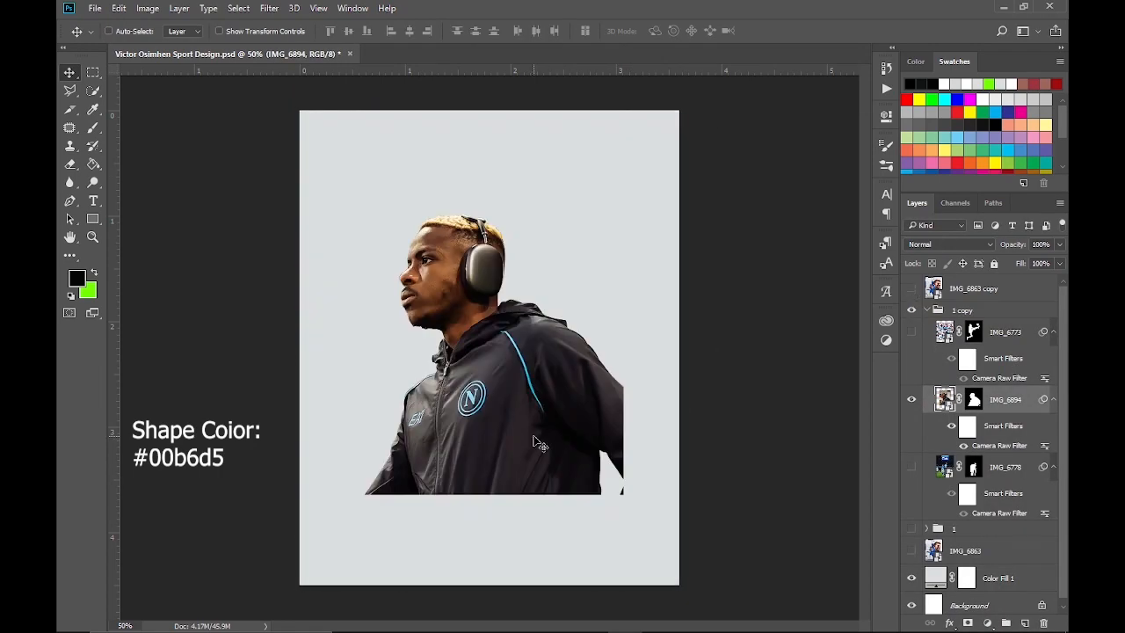
Create a solid triangle custom shape over the IMG_6894 player and enlarge it
right_click(92, 218)
left_click(180, 286)
left_click(607, 32)
left_click(593, 173)
mouse_move(359, 344)
left_mouse_down()
mouse_move(513, 431)
mouse_move(556, 513)
left_mouse_up()
key("ctrl+t")
left_click_drag(556, 343, 626, 286)
key("Return")
Fill the triangle with cyan #00b6d5, place it behind the IMG_6894 cutout and center it behind the player
double_click(944, 398)
left_click(892, 378)
left_click_drag(974, 399, 984, 480)
key("v")
left_click_drag(496, 450, 527, 371)
scroll(530, 378, "up", 10)
double_click(945, 467)
left_click(515, 329)
left_click(882, 379)
scroll(505, 394, "down", 10)
key("ctrl+0")
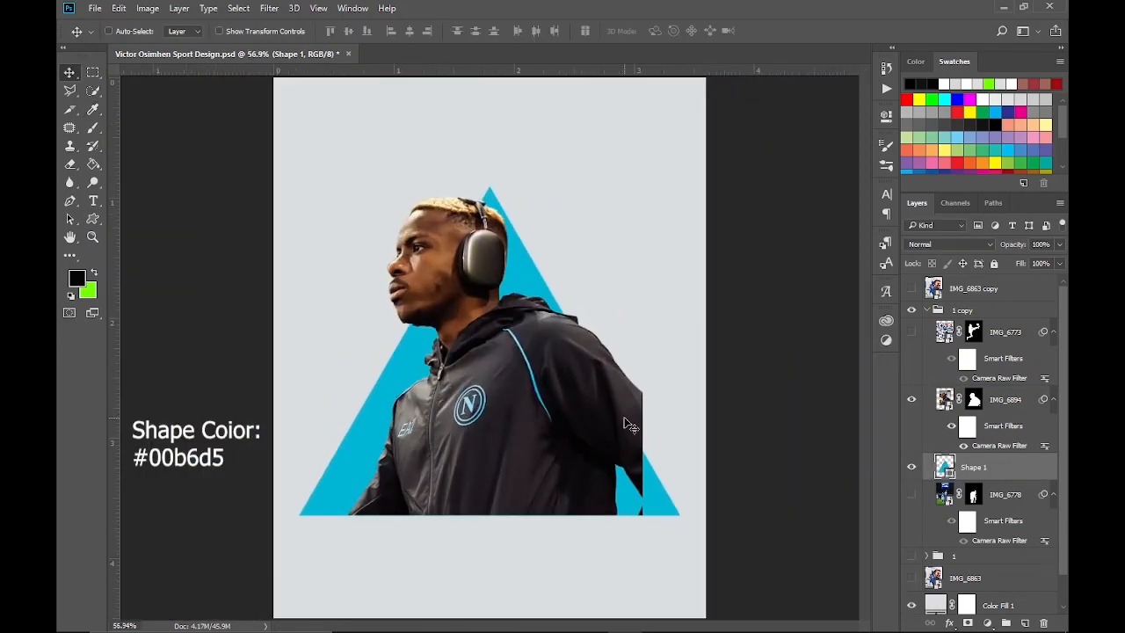
Group IMG_6894 with a disabled triangle-shaped mask, then duplicate the triangle layer and hide the original
left_click(1004, 400)
key("ctrl+g")
left_click(944, 481, "ctrl")
left_click(967, 623)
left_click(975, 399, "shift")
key("ctrl+j")
left_click(911, 521)
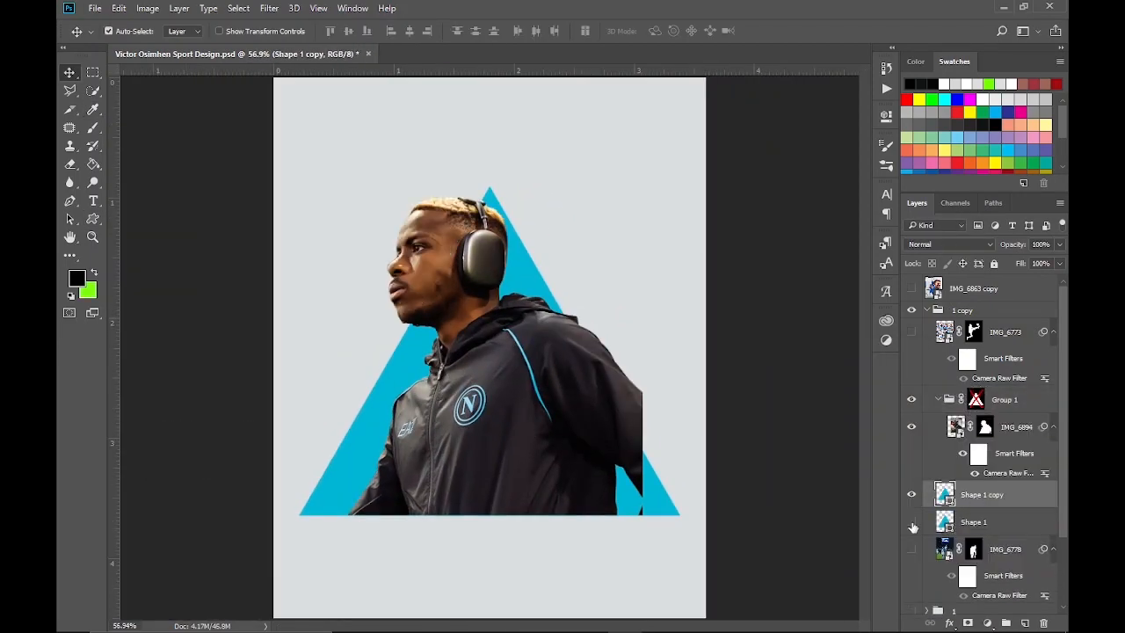
key("ctrl+t")
left_click_drag(693, 177, 743, 262)
left_click(655, 31)
key("u")
left_click(607, 32)
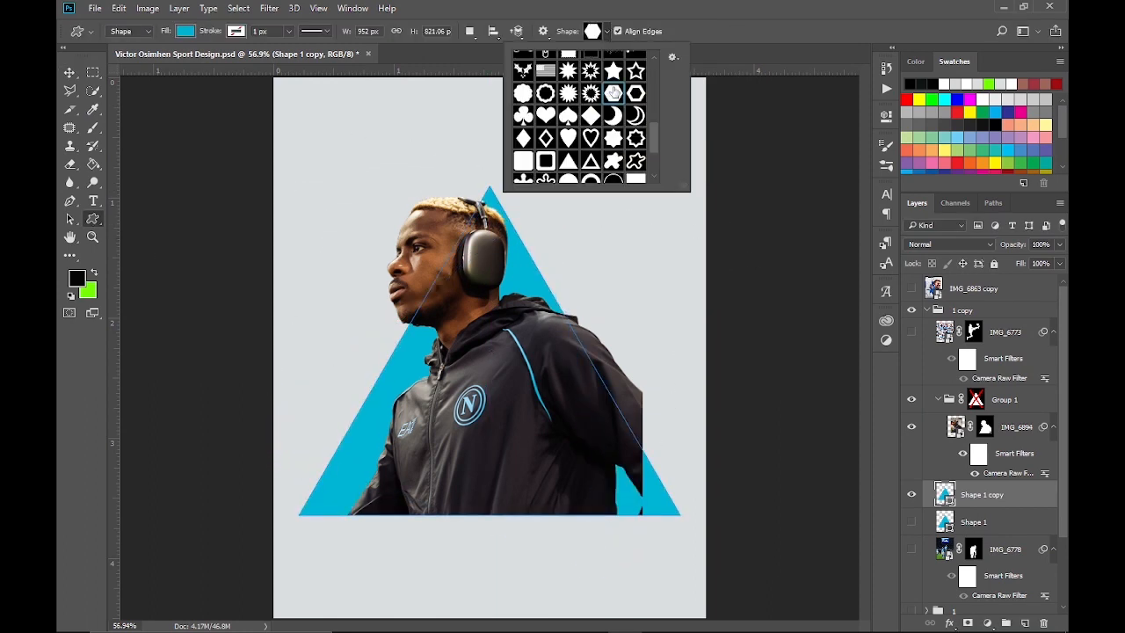
left_click(606, 32)
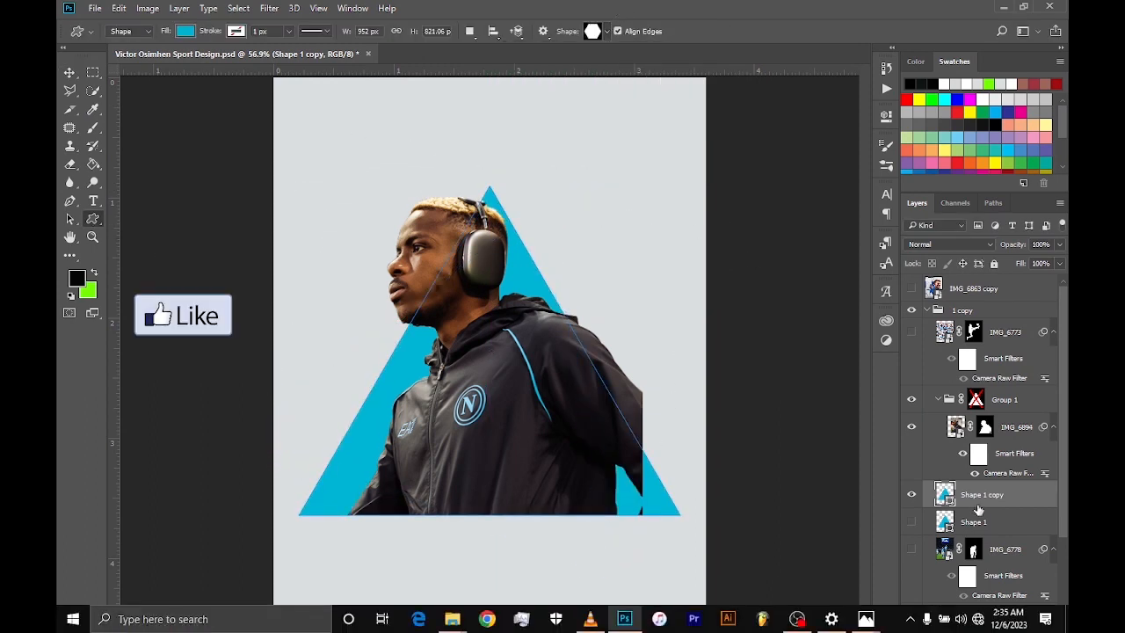
Unlink Group 1's triangle mask and enlarge it upward and to the left, keeping its base on the triangle's lower edge
left_click(975, 399, "shift")
key("ctrl+t")
left_click(960, 399)
key("ctrl+t")
left_click_drag(298, 350, 231, 342)
key("ctrl+z")
left_click_drag(299, 186, 233, 95)
left_click_drag(686, 94, 689, 132)
left_click_drag(687, 517, 708, 516)
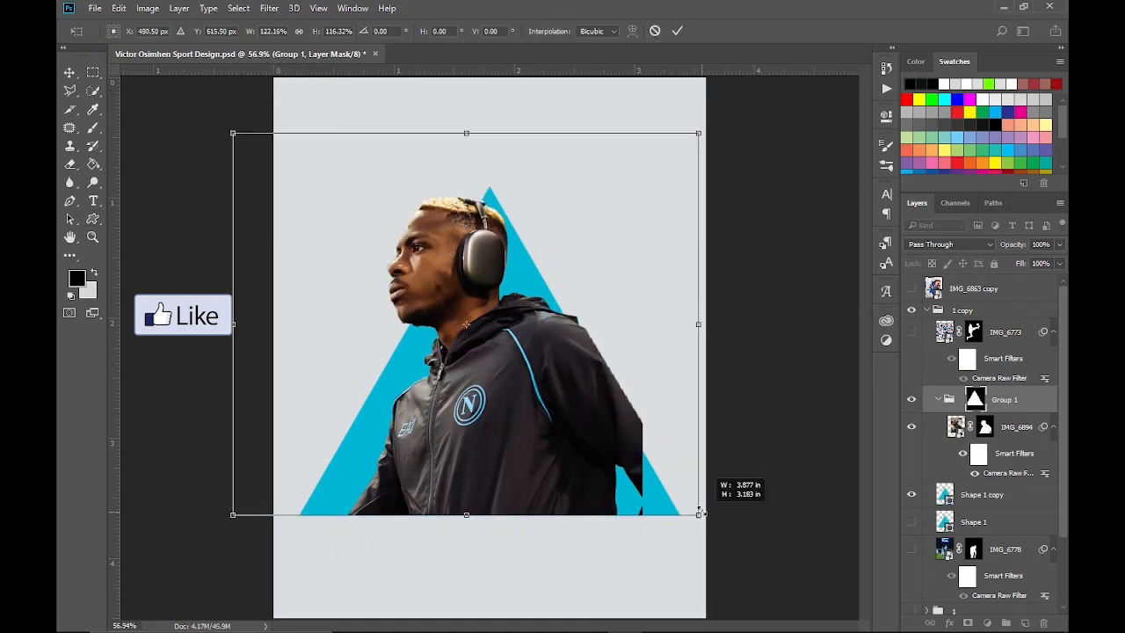
key("ctrl+z")
left_click(677, 31)
Scale the IMG_6894 photo up to about 126% and reposition it over the triangle
left_click(956, 426)
key("ctrl+t")
left_click_drag(647, 132, 725, 111)
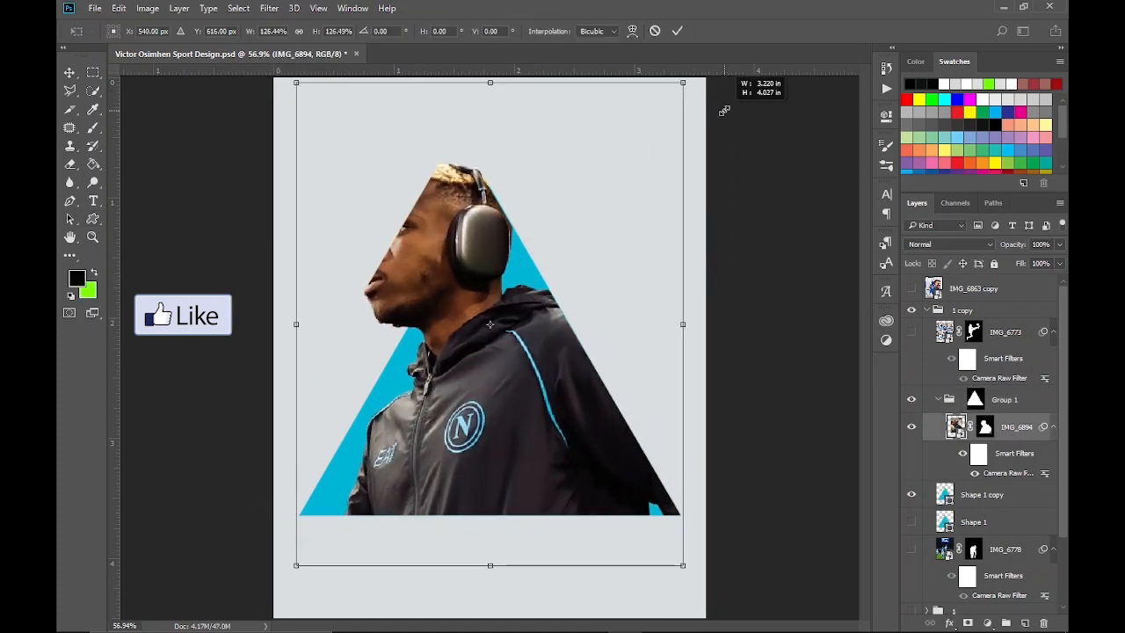
key("Return")
key("v")
left_click_drag(527, 427, 462, 373)
Stretch and reshape the Group 1 mask so the whole head extends above the triangle while the body stays cropped at its base
left_click(976, 399)
key("ctrl+t")
left_click_drag(234, 133, 207, 72)
scroll(207, 72, "down", 3)
left_click_drag(274, 142, 252, 65)
scroll(252, 69, "down", 3)
left_click_drag(599, 133, 598, 170)
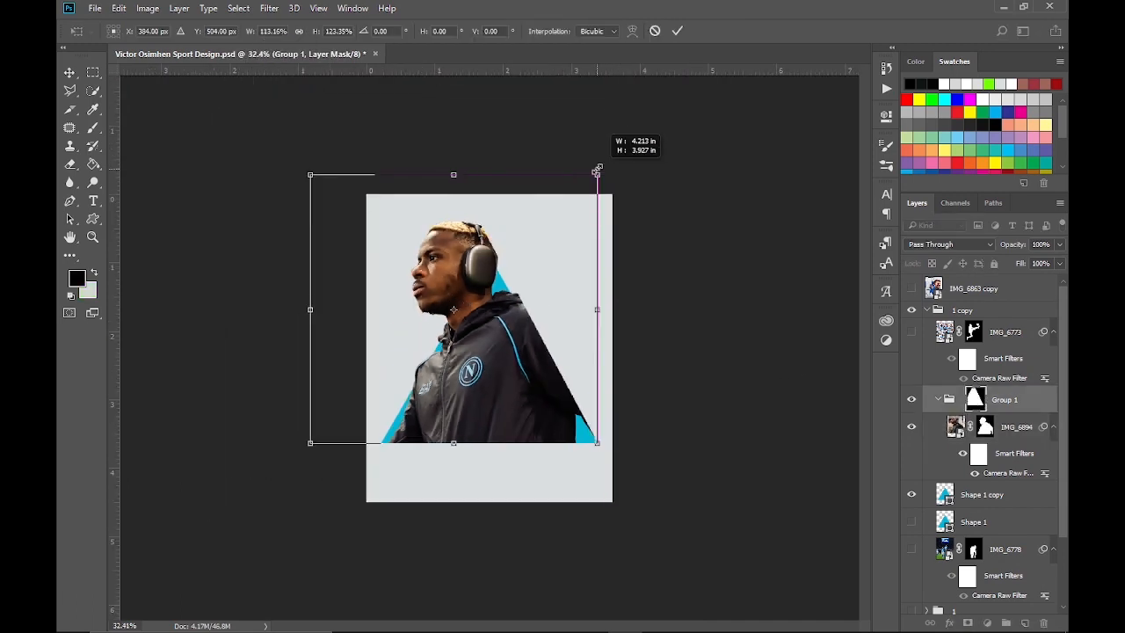
scroll(587, 207, "up", 6)
right_click(573, 240)
left_click(629, 106)
scroll(630, 105, "down", 2)
left_click_drag(647, 98, 670, 35)
left_click_drag(227, 259, 187, 228)
key("Return")
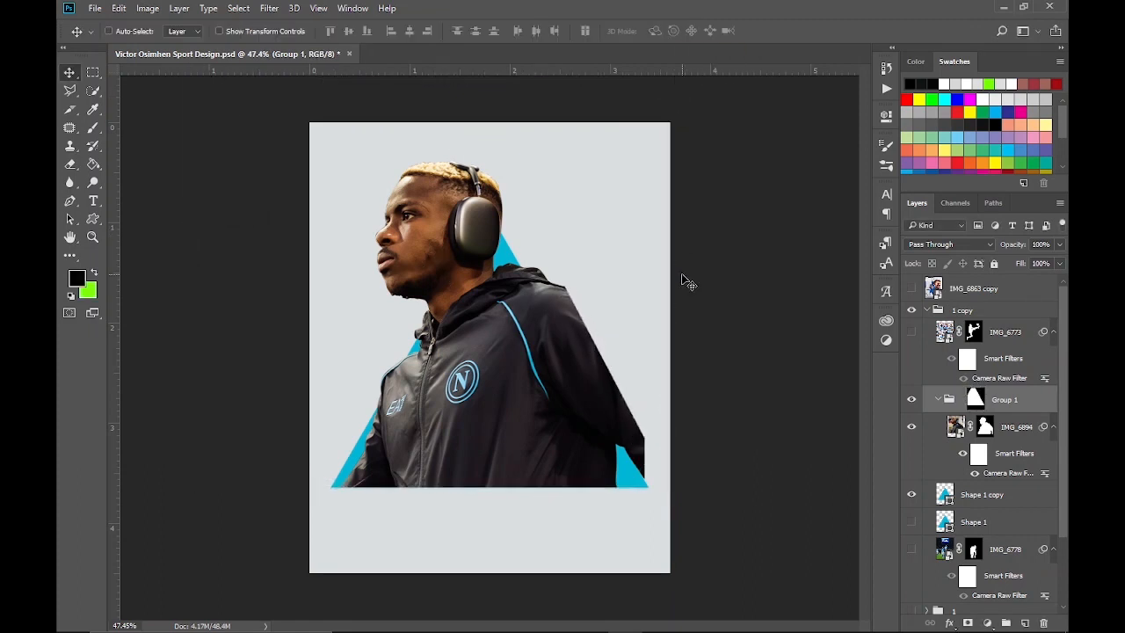
Widen the Group 1 mask on the right side and nudge the IMG_6894 photo toward the triangle's lower-right corner
key("ctrl+t")
left_click_drag(670, 260, 726, 288)
left_click_drag(546, 442, 550, 442)
key("Return")
left_click(955, 426)
left_click_drag(566, 384, 569, 391)
left_click(999, 498)
left_click(999, 312)
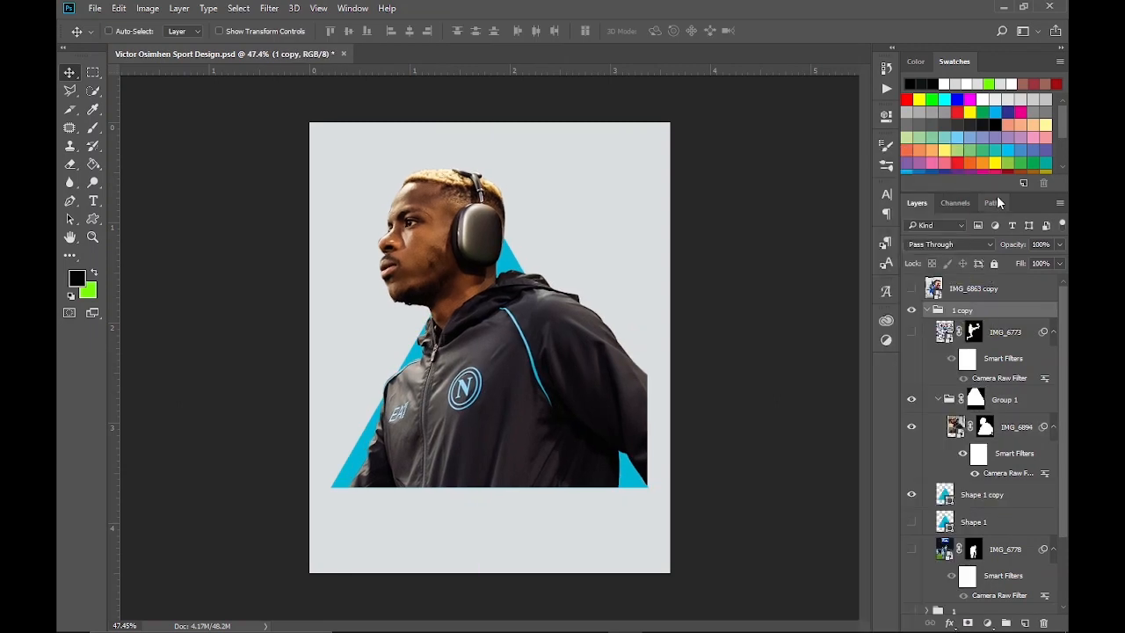
Show the IMG_6773 kicking player, scale it to about 53.5% and place it over the large figure's right shoulder
left_click(911, 331)
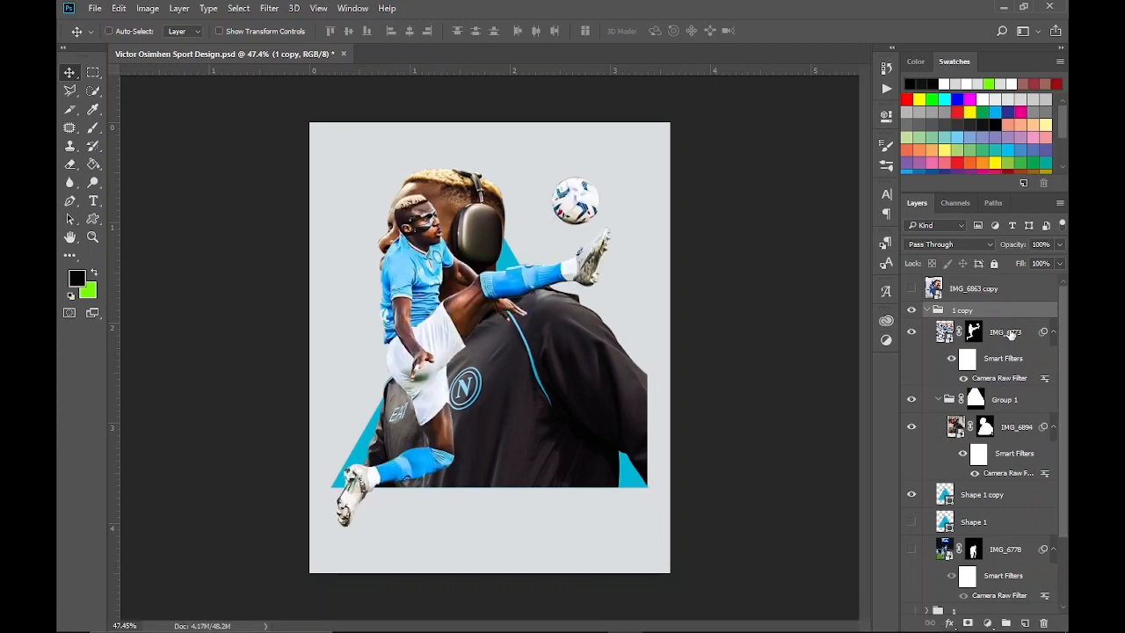
left_click(1002, 331)
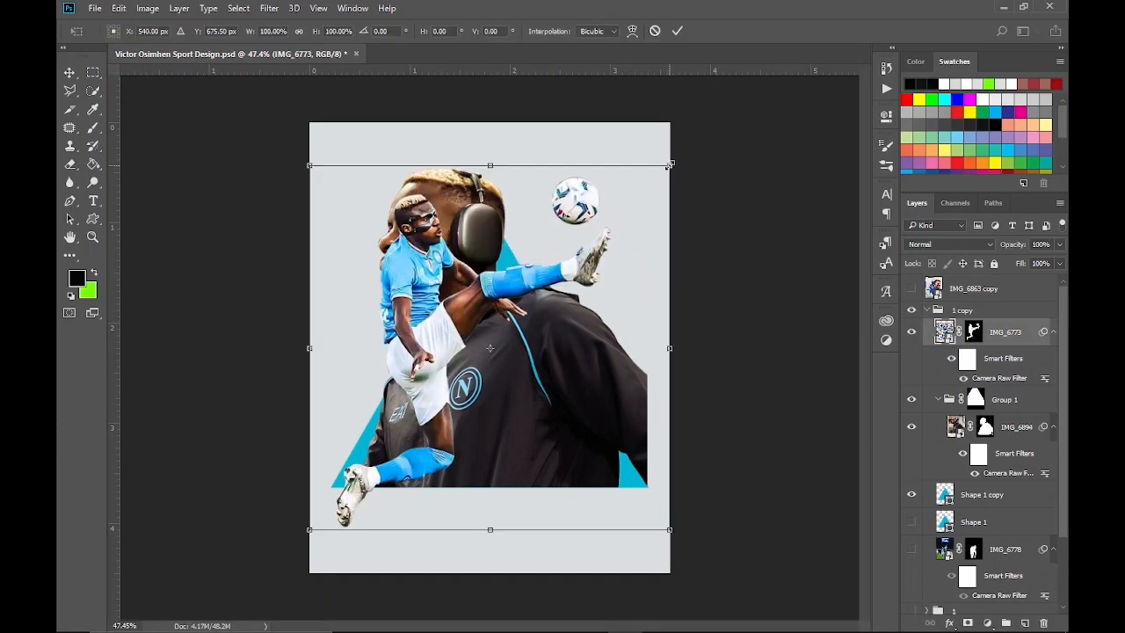
left_click_drag(670, 166, 601, 236)
left_click_drag(498, 381, 589, 300)
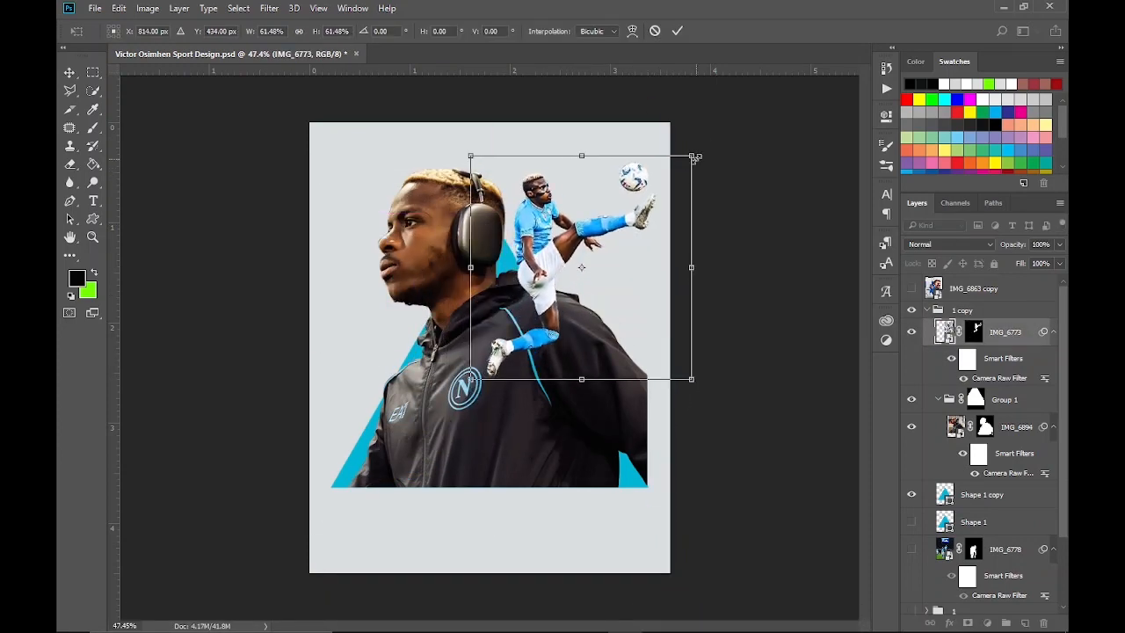
left_click_drag(694, 159, 680, 173)
left_click_drag(631, 275, 625, 300)
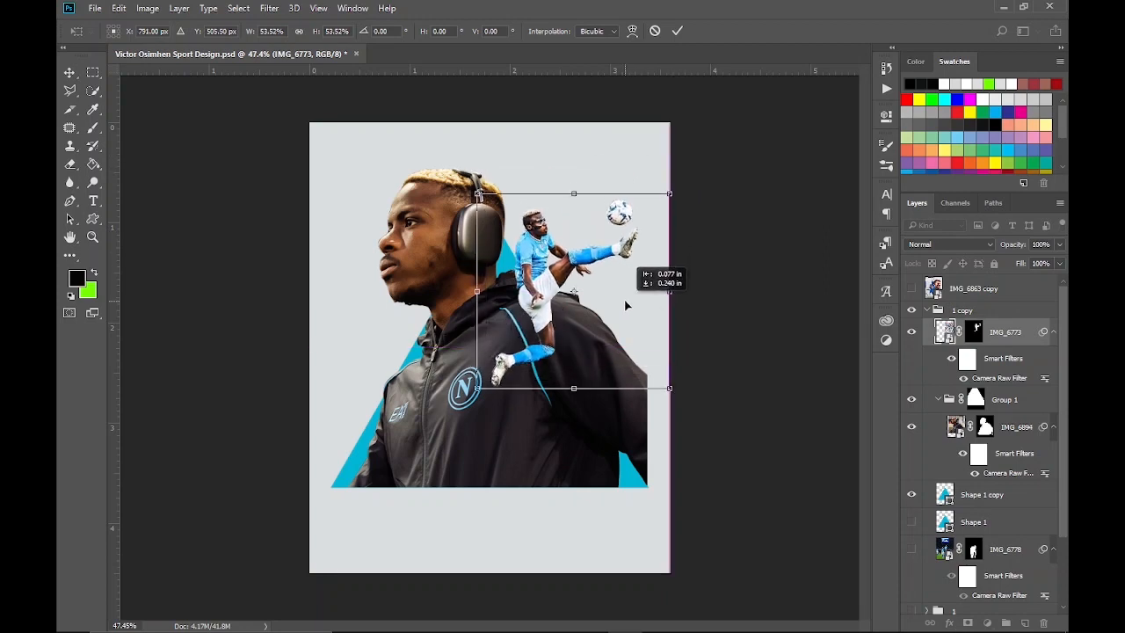
left_click(676, 31)
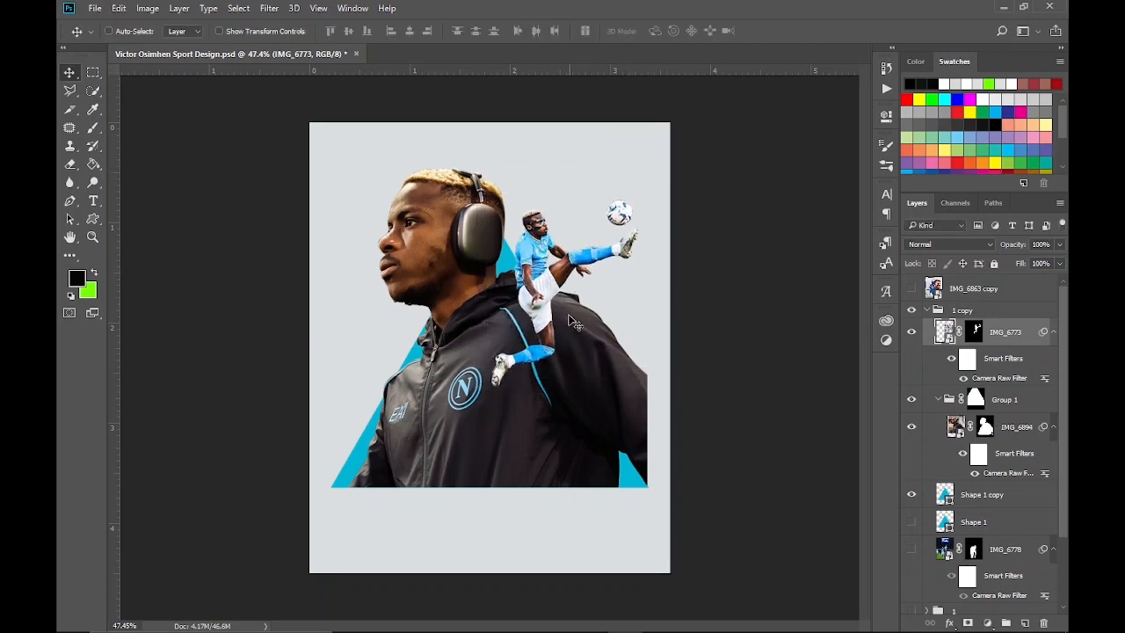
Show IMG_6778, move it to the top of the 1 copy group, scale it down and place it at the poster's lower left
scroll(956, 448, "down", 2)
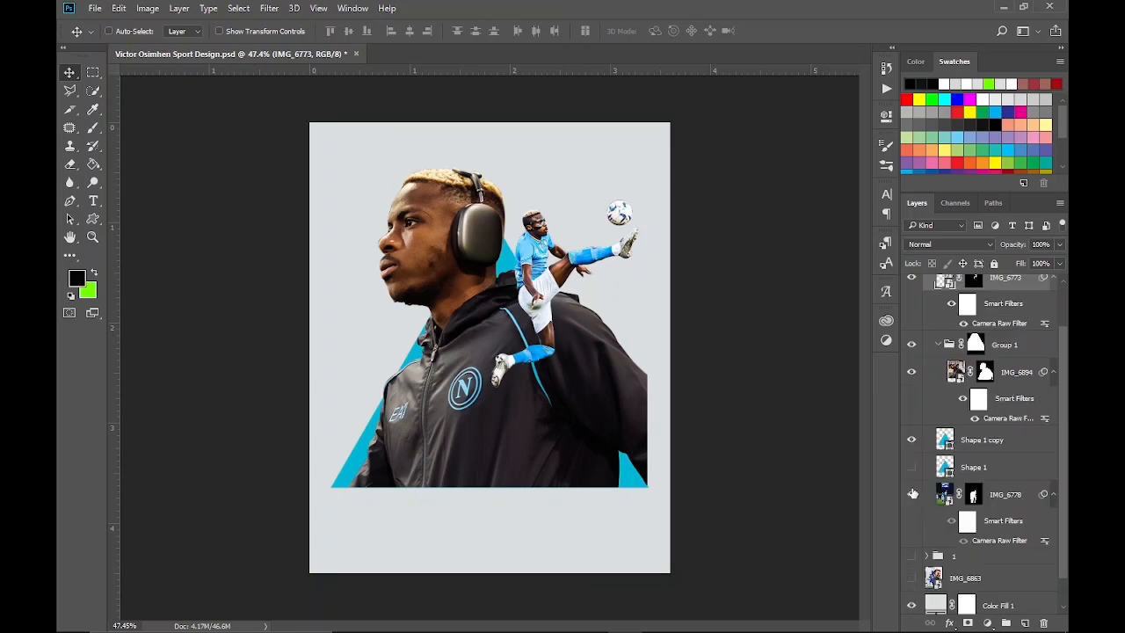
left_click(911, 494)
left_click_drag(1010, 499, 1011, 294)
key("ctrl+t")
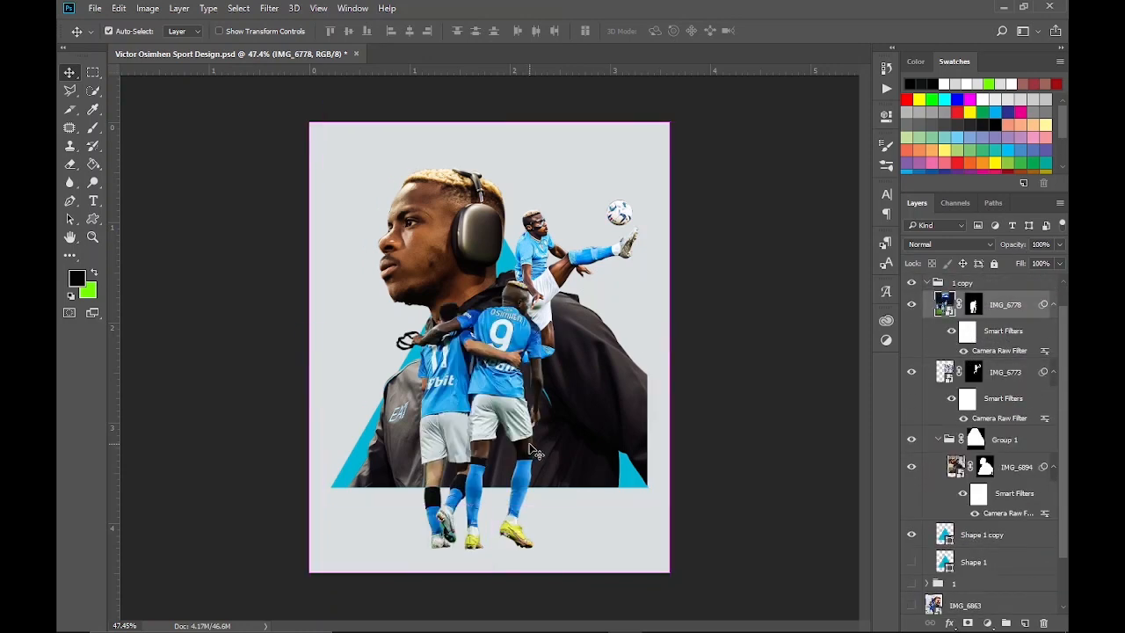
left_click(567, 249)
left_click_drag(670, 122, 632, 188)
left_click_drag(529, 466, 445, 532)
left_click_drag(538, 248, 518, 272)
left_click_drag(466, 479, 449, 507)
left_click(676, 30)
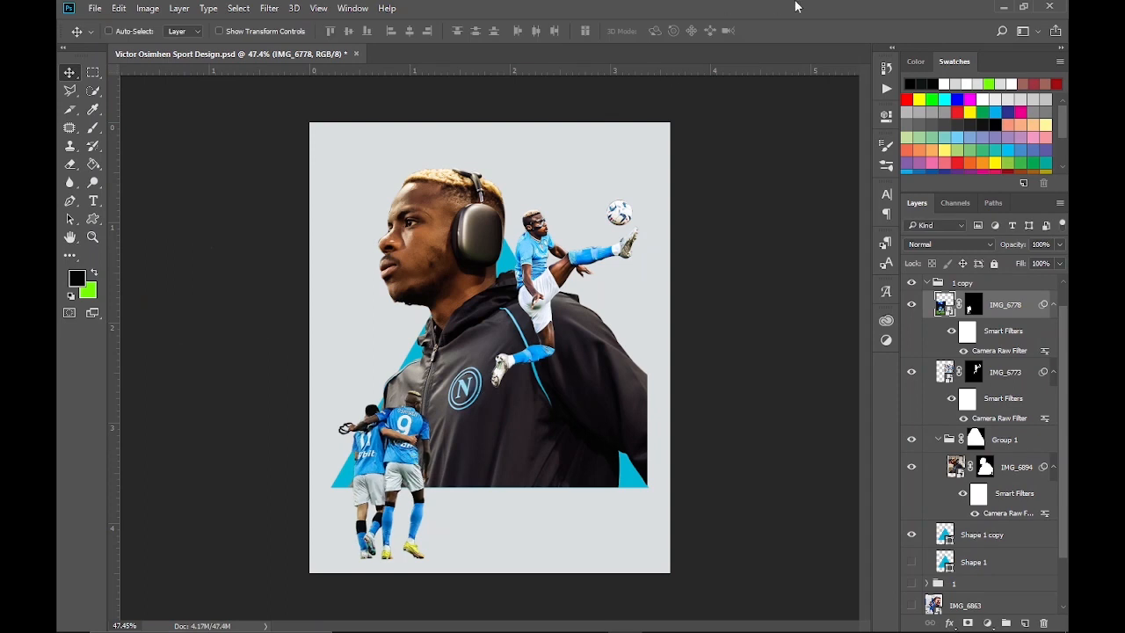
Duplicate the Shape 1 copy triangle and scale the duplicate up to about 109.25% around its centre
left_click(1006, 533)
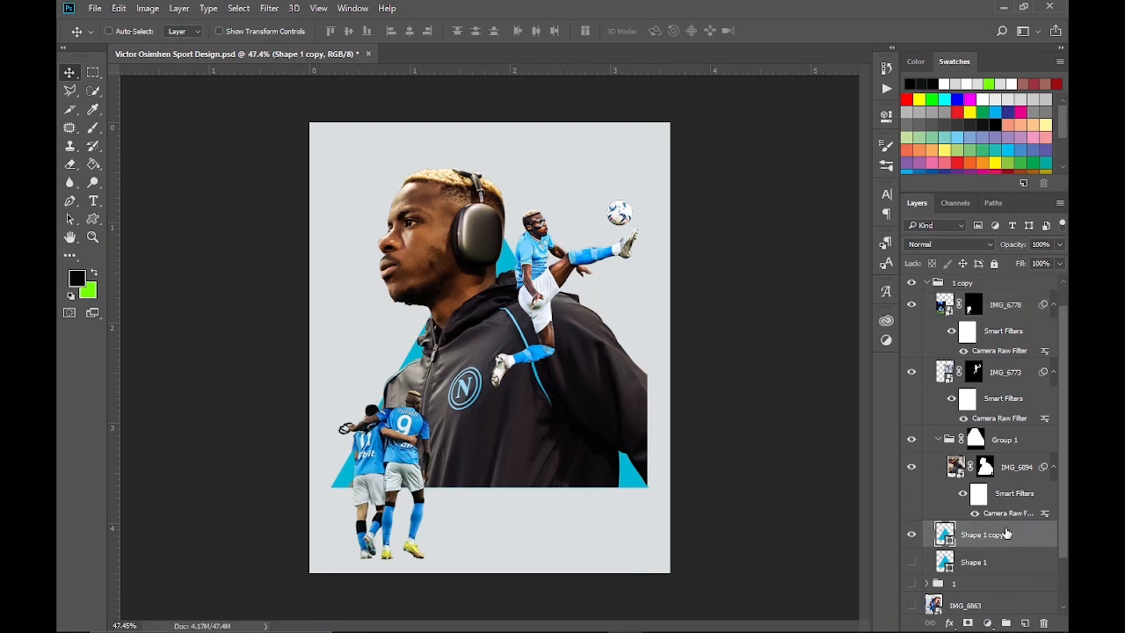
key("ctrl+j")
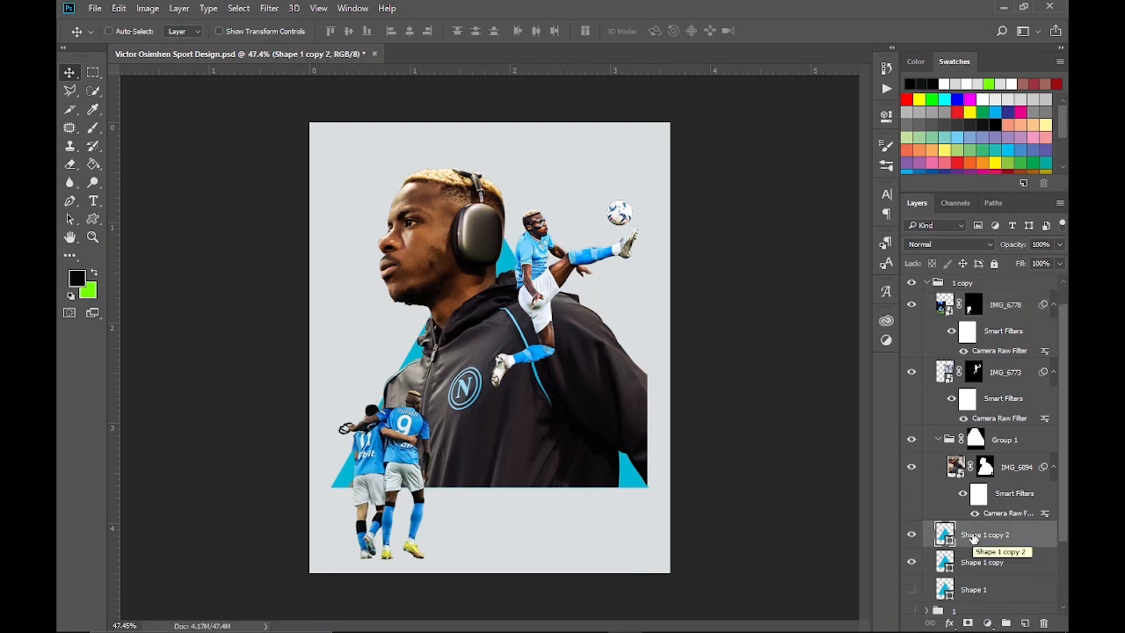
right_click(973, 538)
left_click(703, 314)
key("ctrl+t")
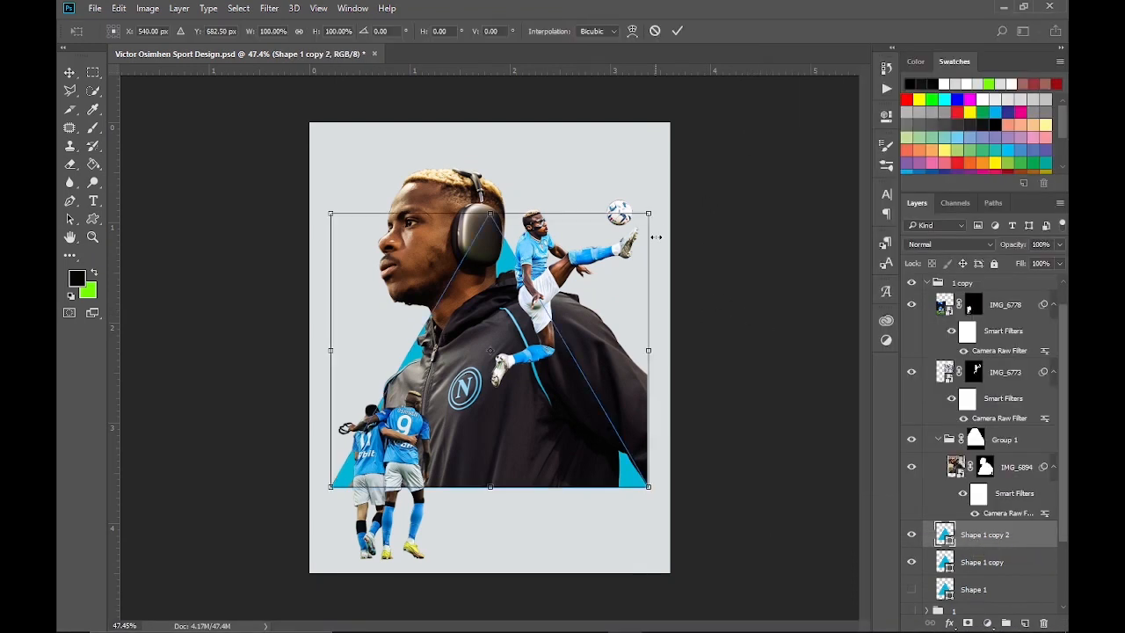
left_click_drag(652, 213, 662, 196)
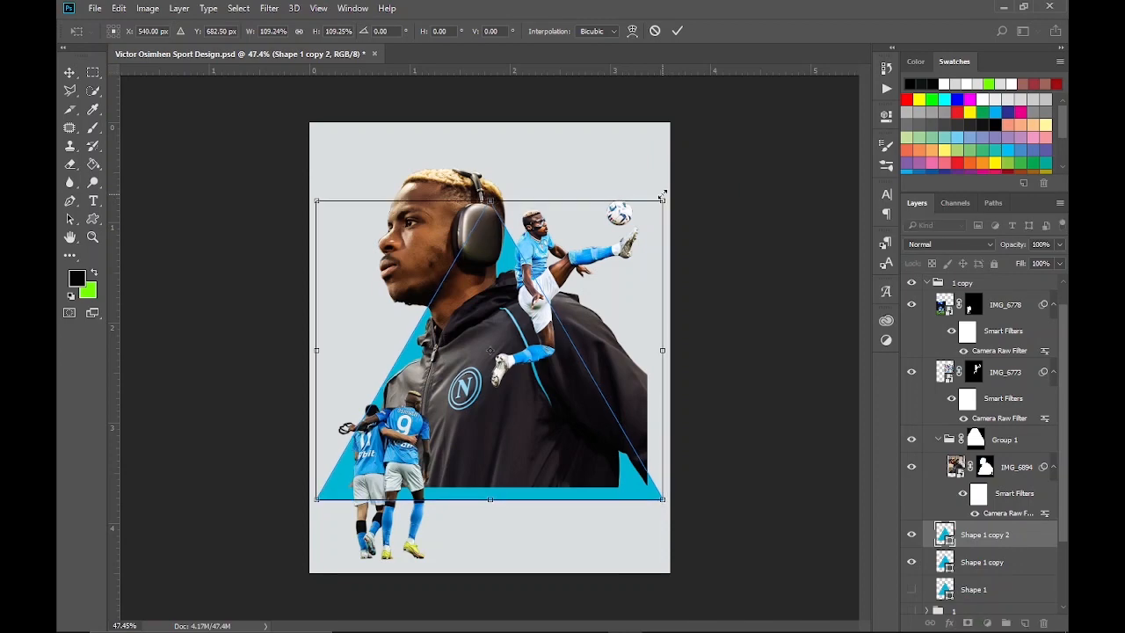
left_click(682, 30)
Set the Shape 1 copy 2 triangle's fill to 0% and add a Stroke layer style to it
left_click_drag(1059, 263, 920, 303)
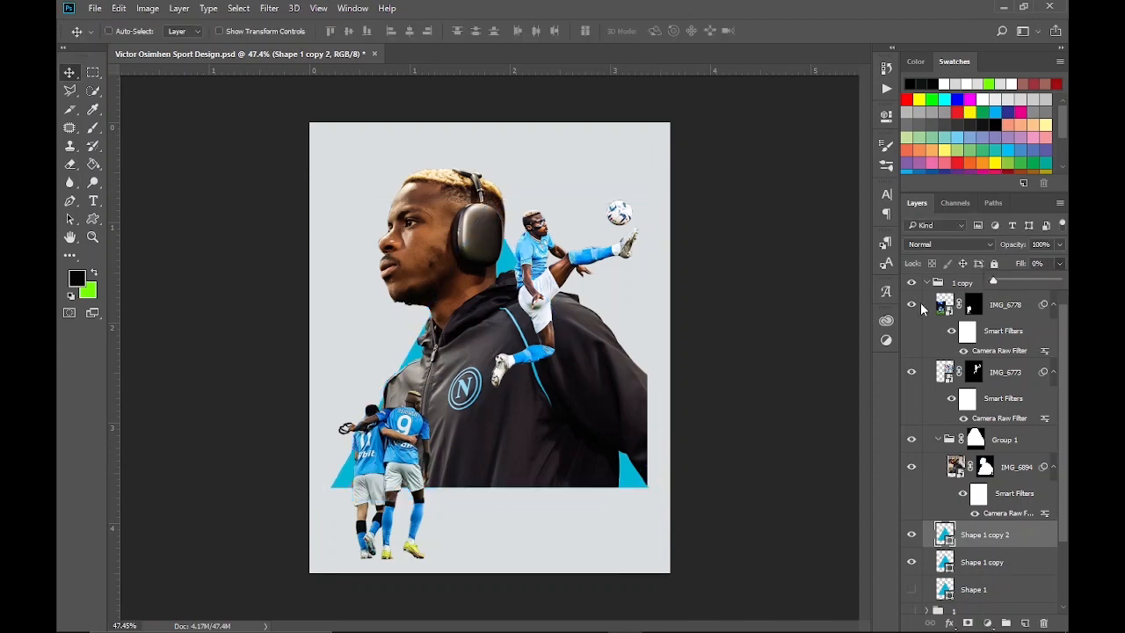
right_click(1004, 539)
left_click(802, 30)
key("space")
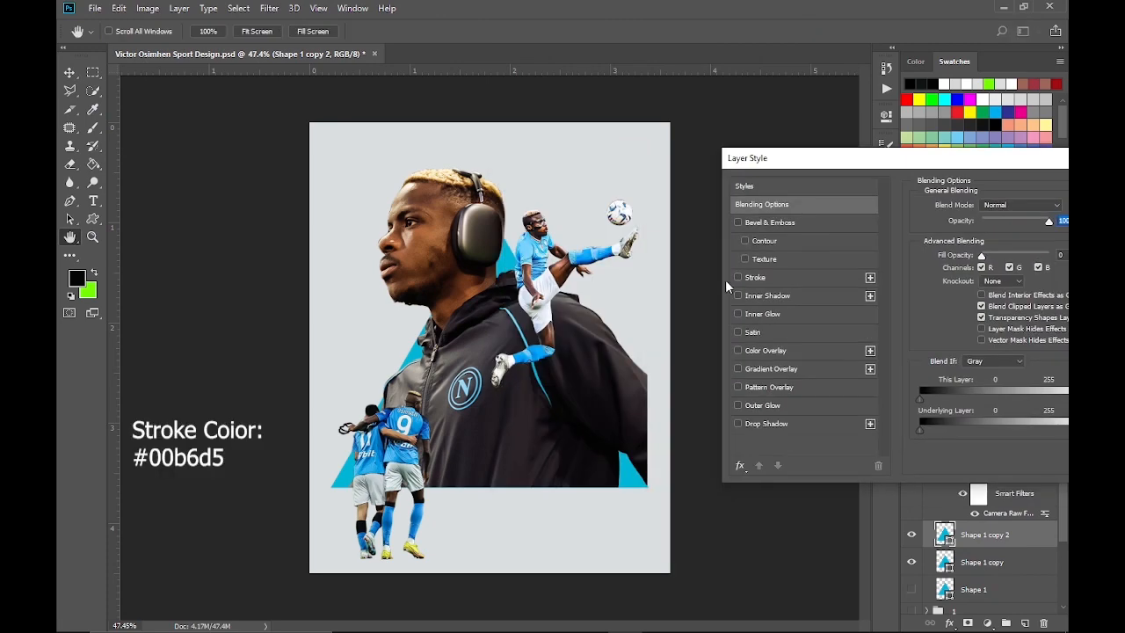
left_click(738, 276)
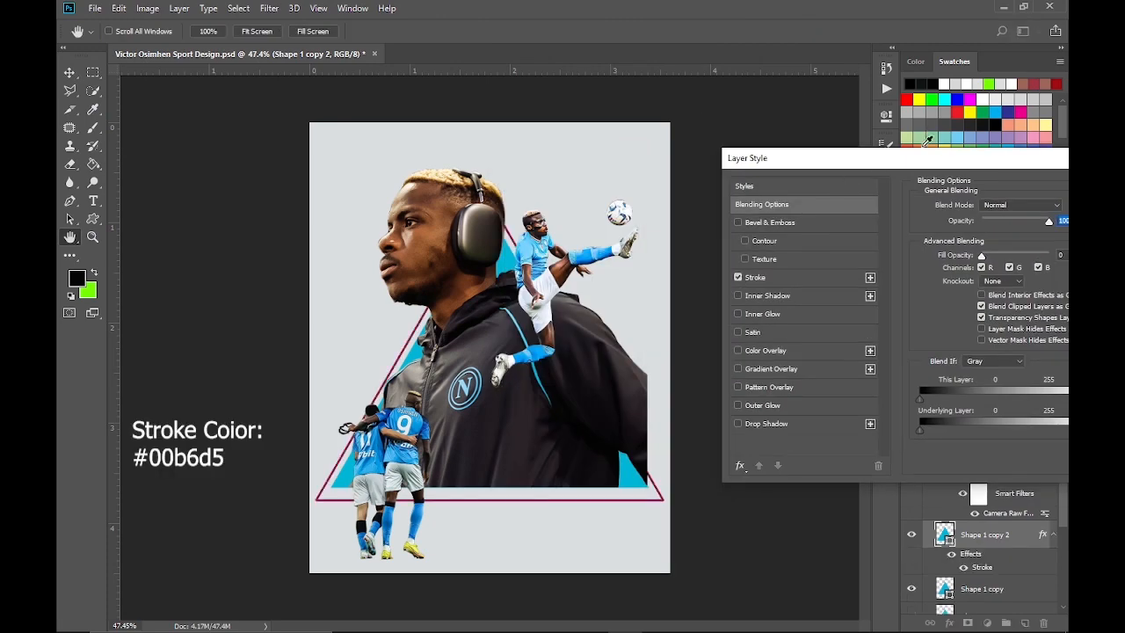
Change the triangle's stroke from a gradient to a solid colour and set it to #00b6d5
left_click_drag(919, 165, 858, 150)
left_click(746, 265)
left_click(919, 272)
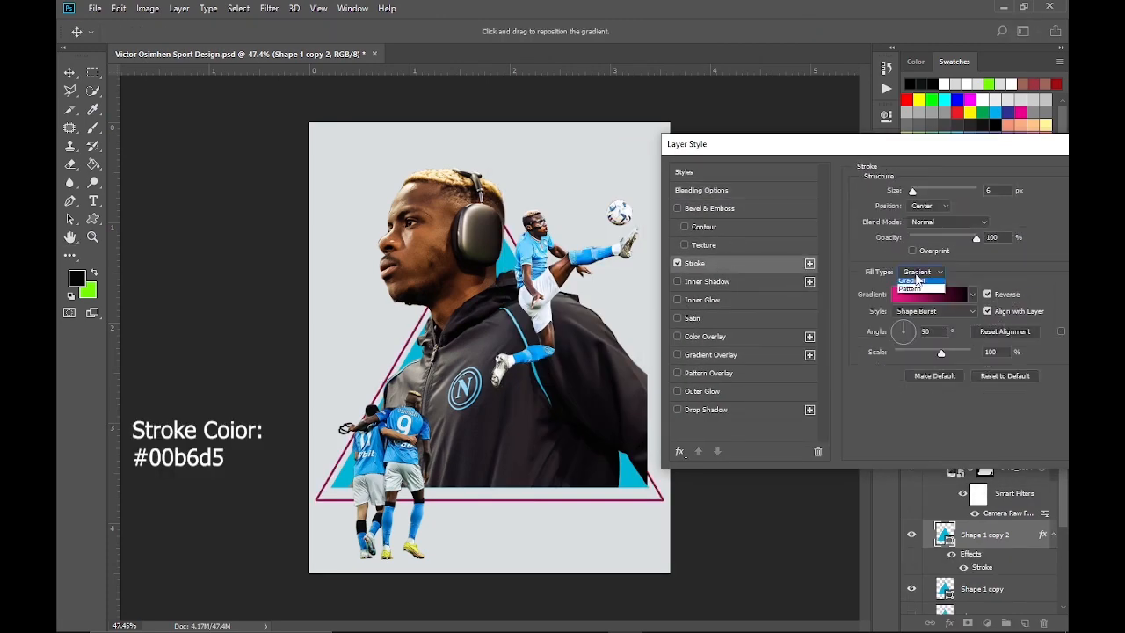
left_click(914, 273)
left_click(891, 293)
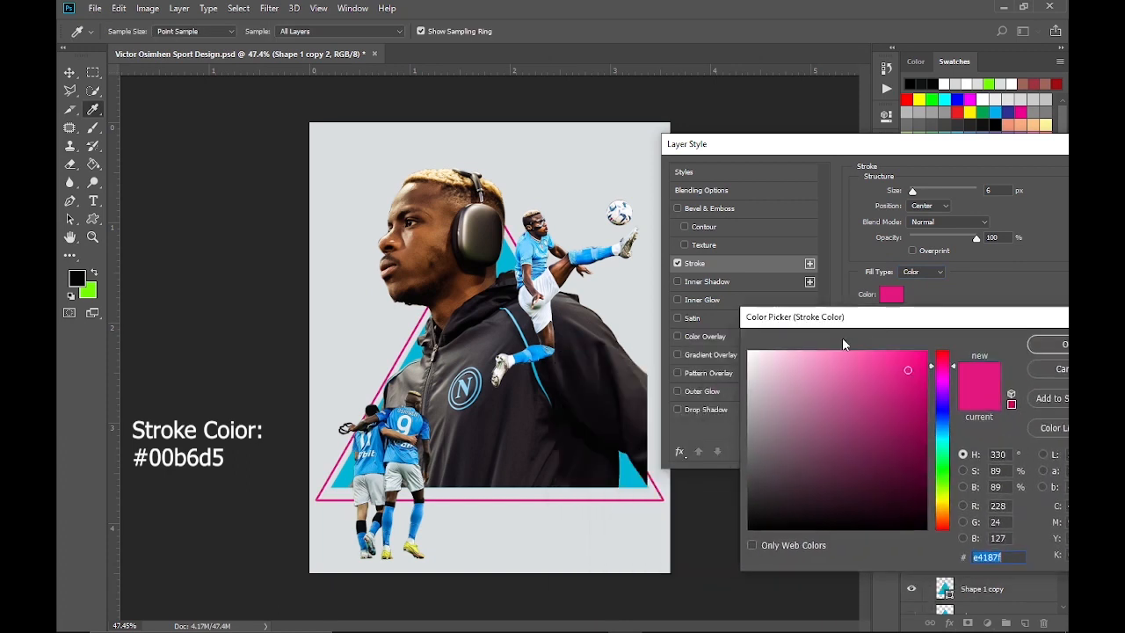
type("00b6d5")
left_click(1051, 344)
Position the stroke inside the triangle's edge, set its size to 5 px and apply the layer style
mouse_move(912, 190)
left_mouse_down()
mouse_move(926, 194)
mouse_move(915, 199)
left_mouse_up()
left_click(926, 207)
left_click(929, 226)
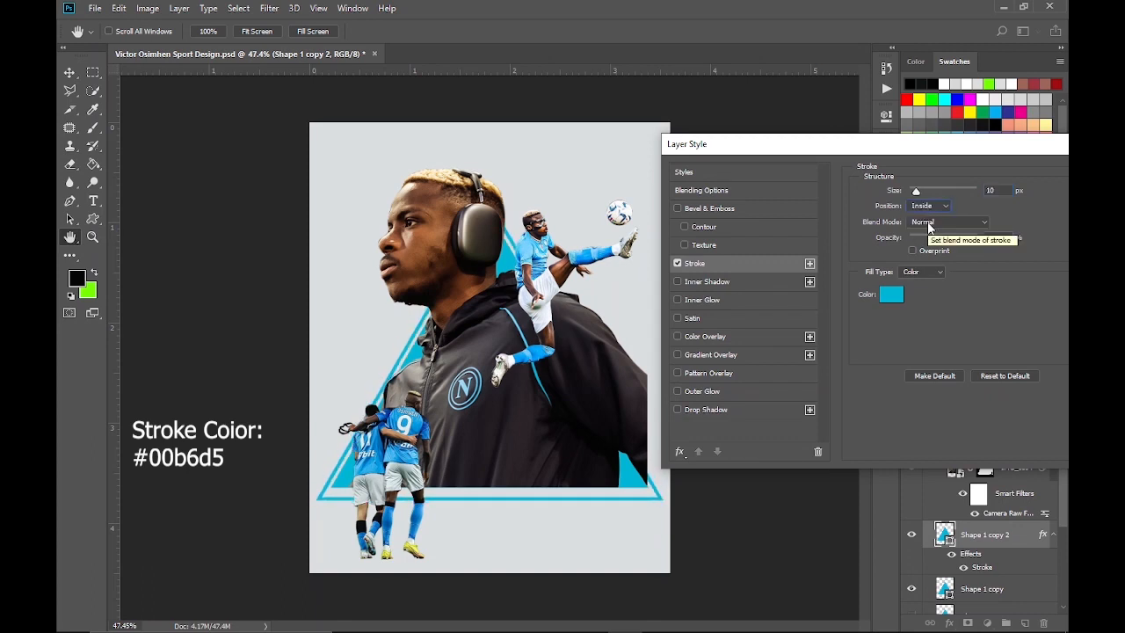
left_click_drag(916, 191, 914, 193)
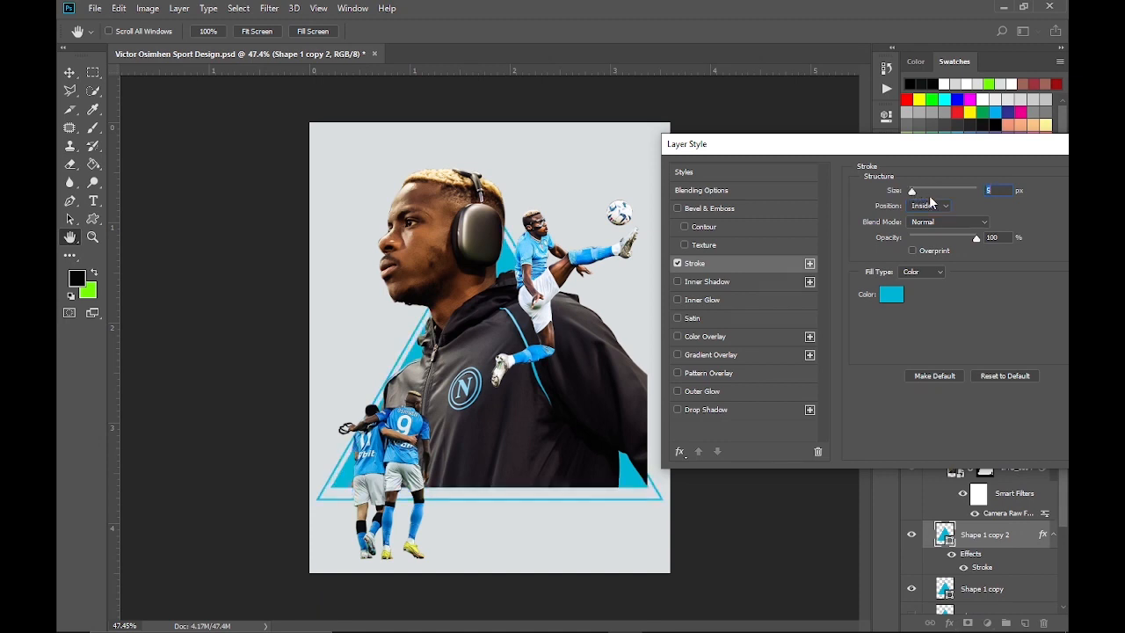
key("Return")
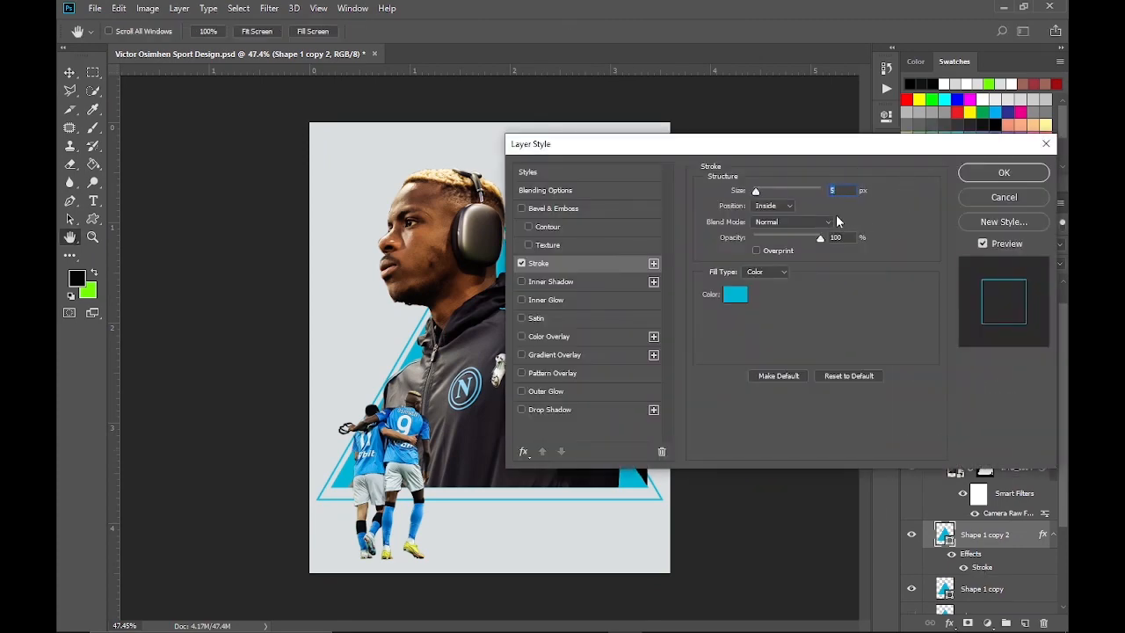
left_click(1002, 173)
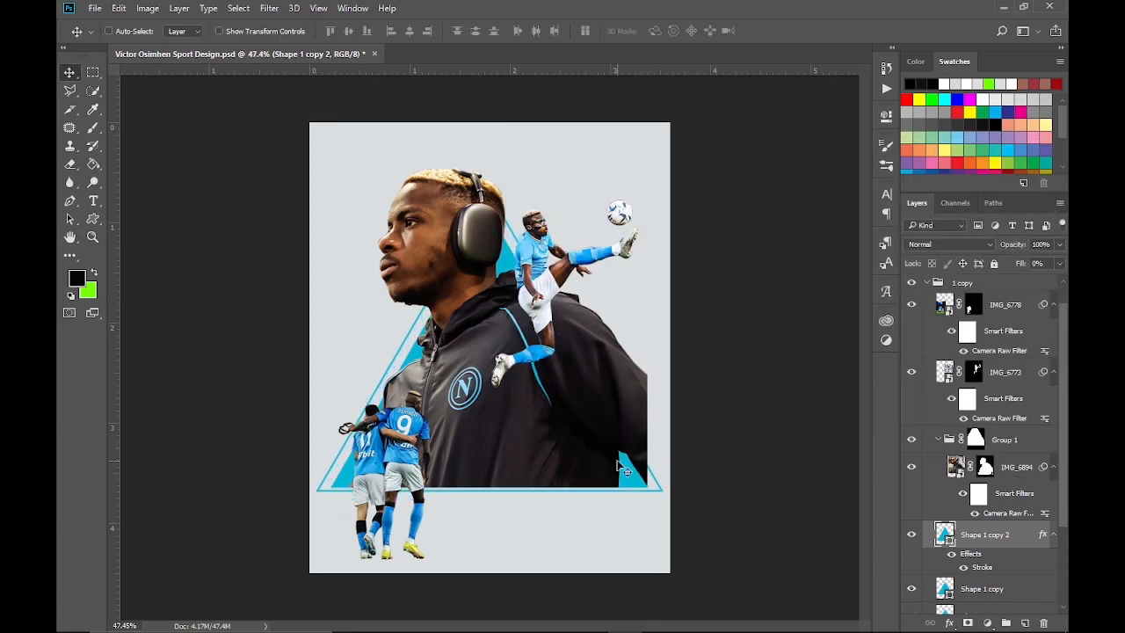
Nudge the outline triangle vertically so its base sits just below the solid cyan triangle's base
key("Down")
key("Down")
key("Up")
key("Up")
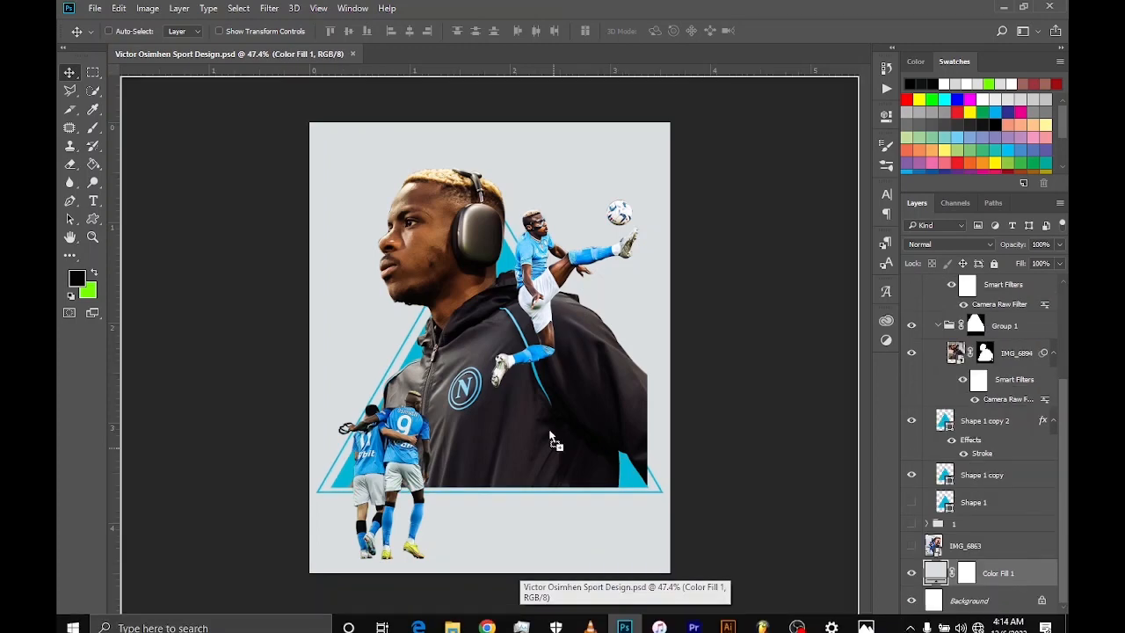
Place the max-bender city street photo above Color Fill 1, scaled to about 5.95% so it covers the whole canvas
left_click_drag(588, 619, 528, 221)
mouse_move(670, 123)
left_mouse_down()
mouse_move(693, 106)
mouse_move(658, 108)
left_mouse_up()
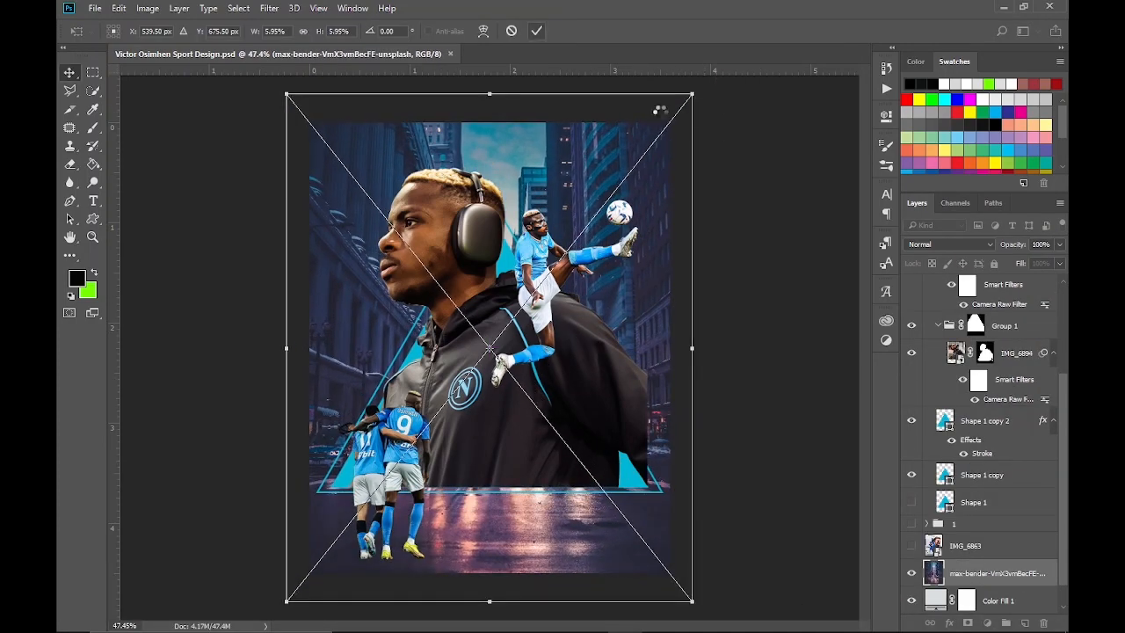
key("Return")
Compare blend modes on the city street photo and set it to Soft Light
scroll(926, 251, "down", 8)
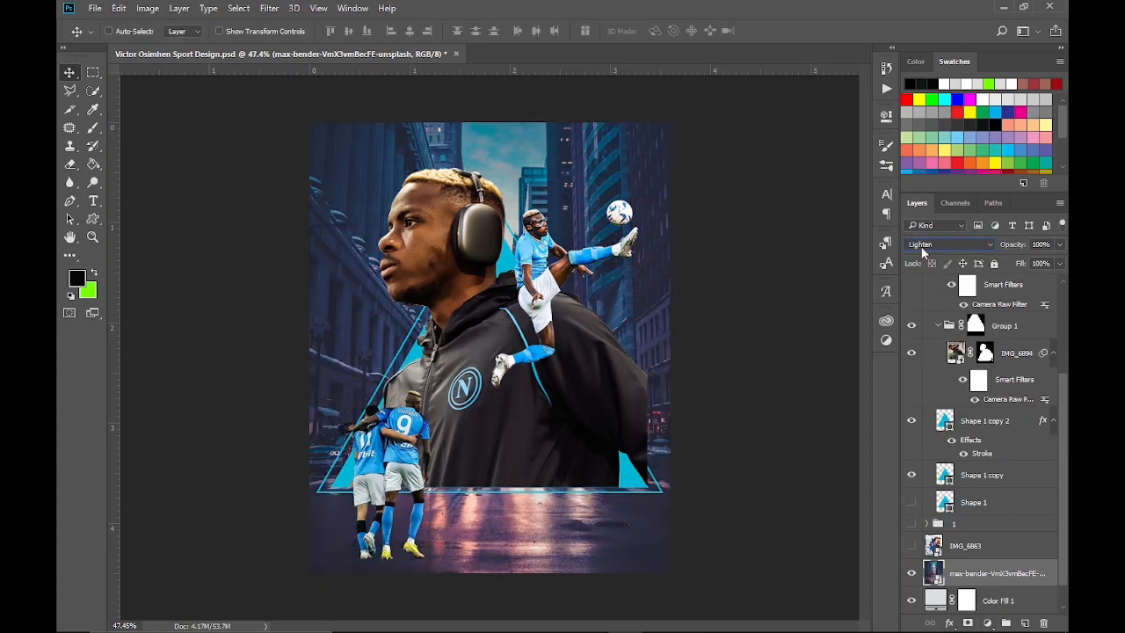
scroll(921, 251, "down", 4)
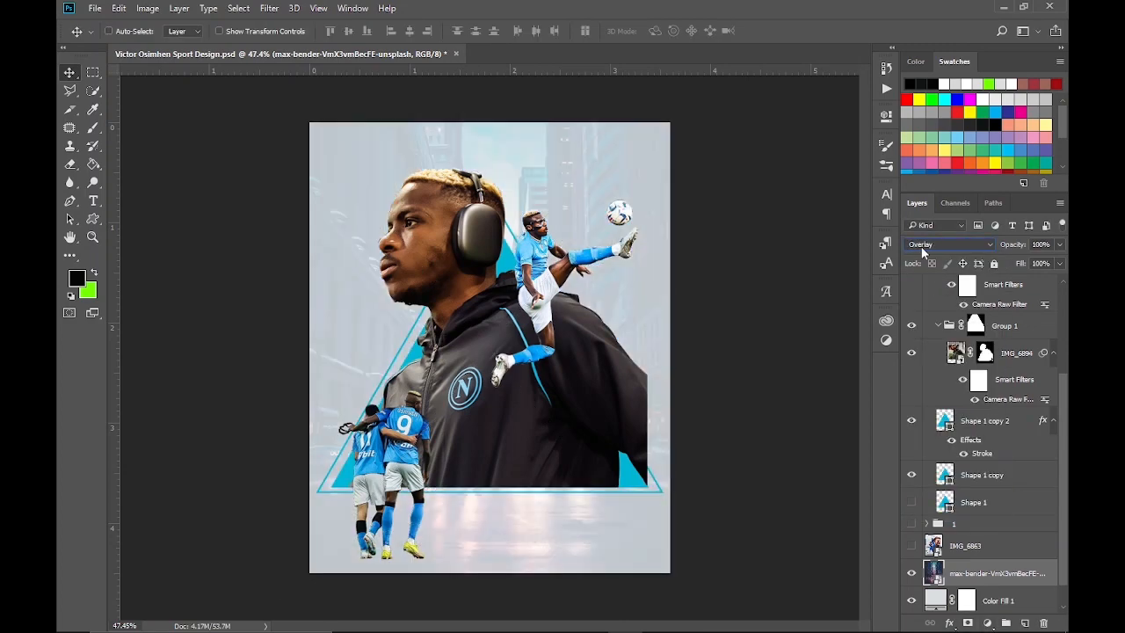
scroll(921, 251, "down", 1)
scroll(921, 251, "down", 3)
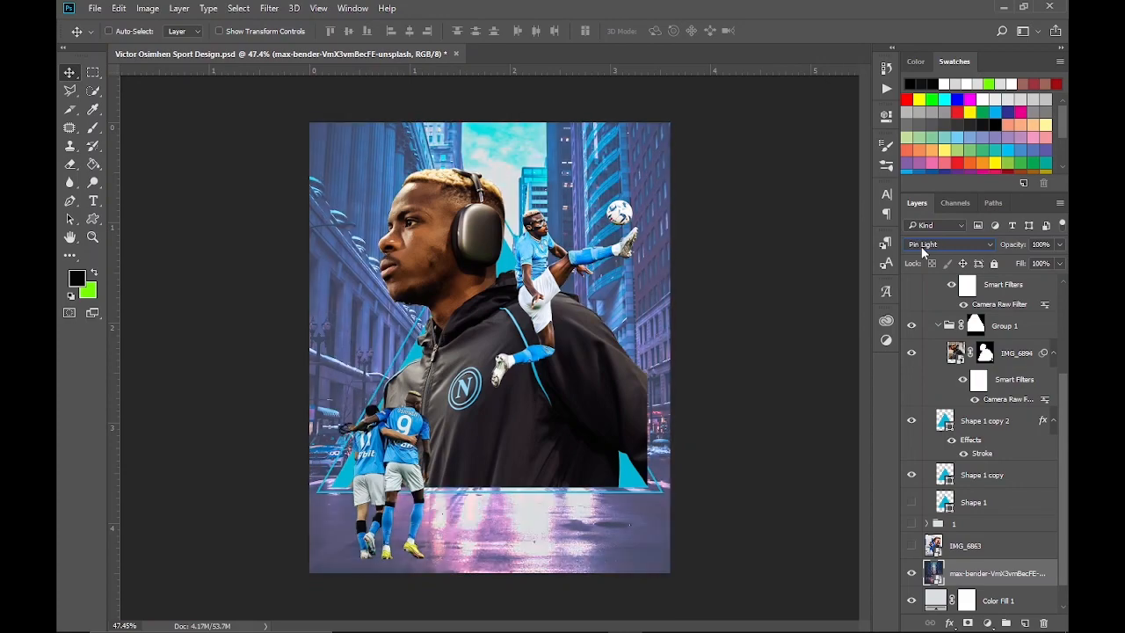
scroll(922, 251, "up", 1)
scroll(921, 251, "up", 3)
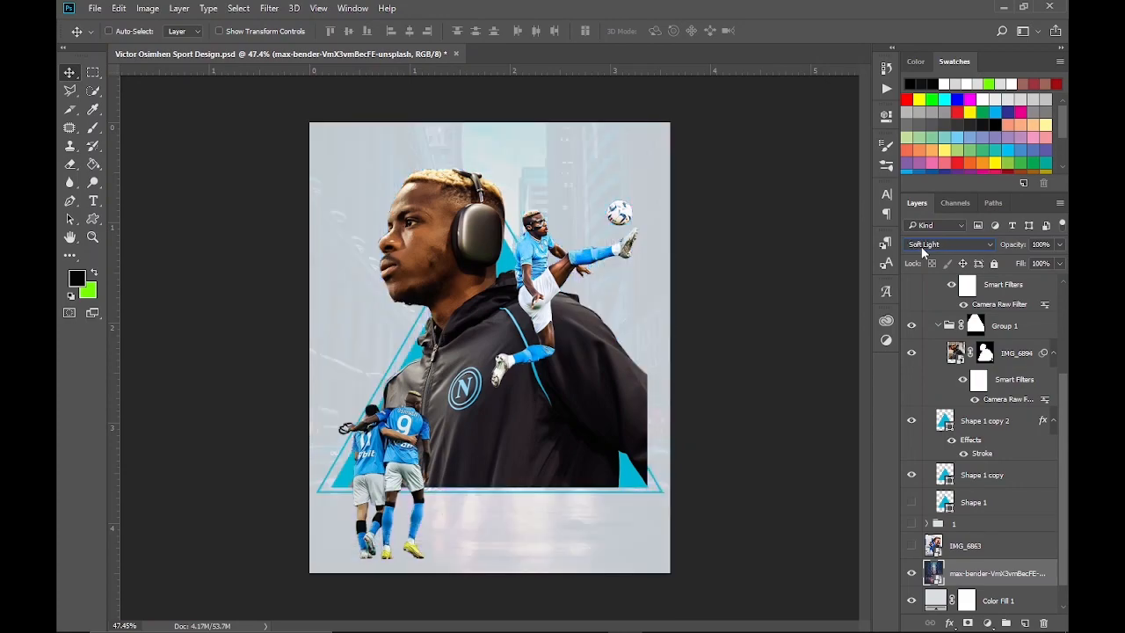
Group the city street photo and add a Black & White adjustment clipped above Group 2
left_click_drag(995, 584, 1006, 623)
left_click(987, 623)
left_click(964, 477)
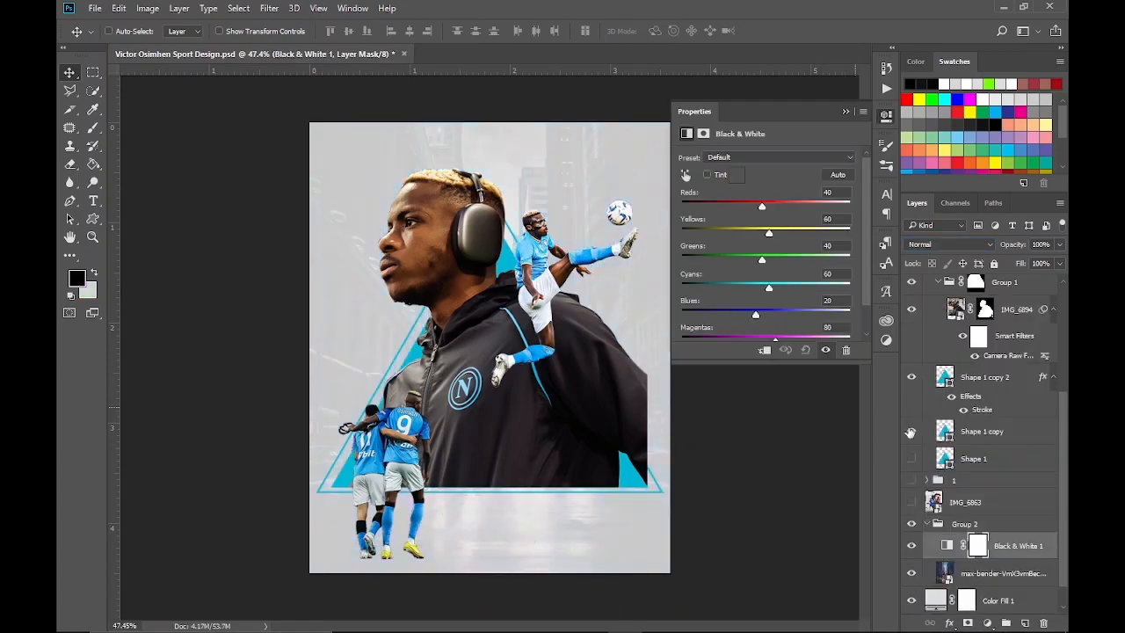
left_click(763, 351)
left_click_drag(1001, 544, 1001, 513)
Add a Levels adjustment clipped to Group 2 and adjust its black output and input levels
left_click(986, 623)
left_click(985, 377)
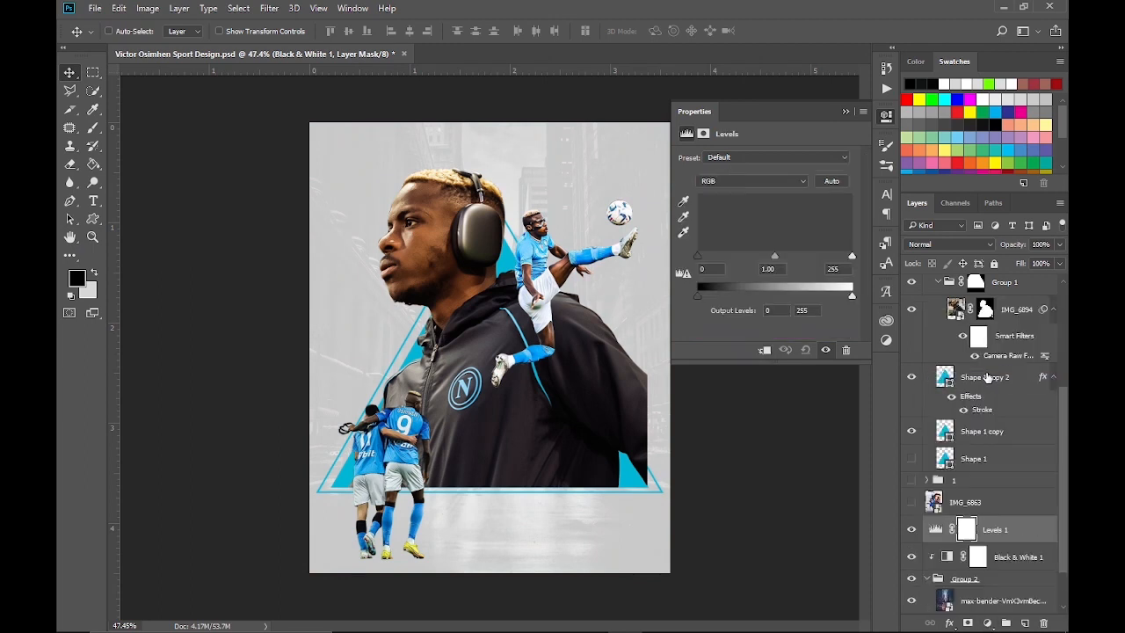
left_click(762, 350)
mouse_move(851, 296)
left_mouse_down()
mouse_move(810, 295)
mouse_move(846, 298)
mouse_move(812, 306)
mouse_move(852, 296)
left_mouse_up()
scroll(980, 501, "down", 3)
left_click_drag(696, 296, 721, 299)
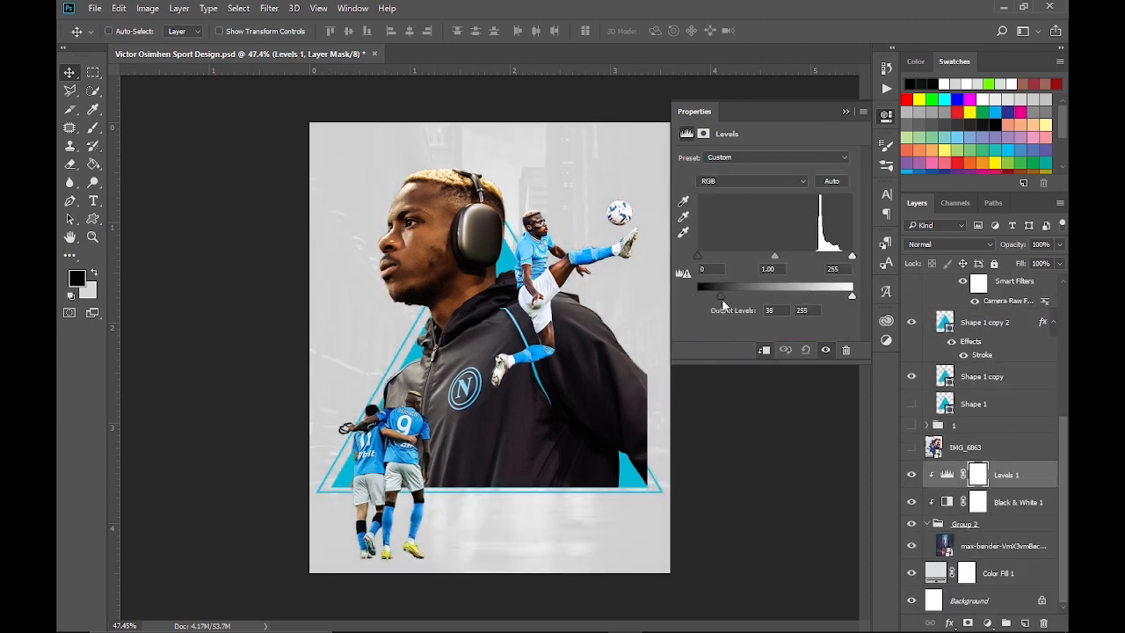
left_click_drag(837, 257, 851, 256)
left_click_drag(697, 256, 750, 261)
left_click(991, 548)
right_click(991, 550)
left_click(985, 555)
key("ctrl+j")
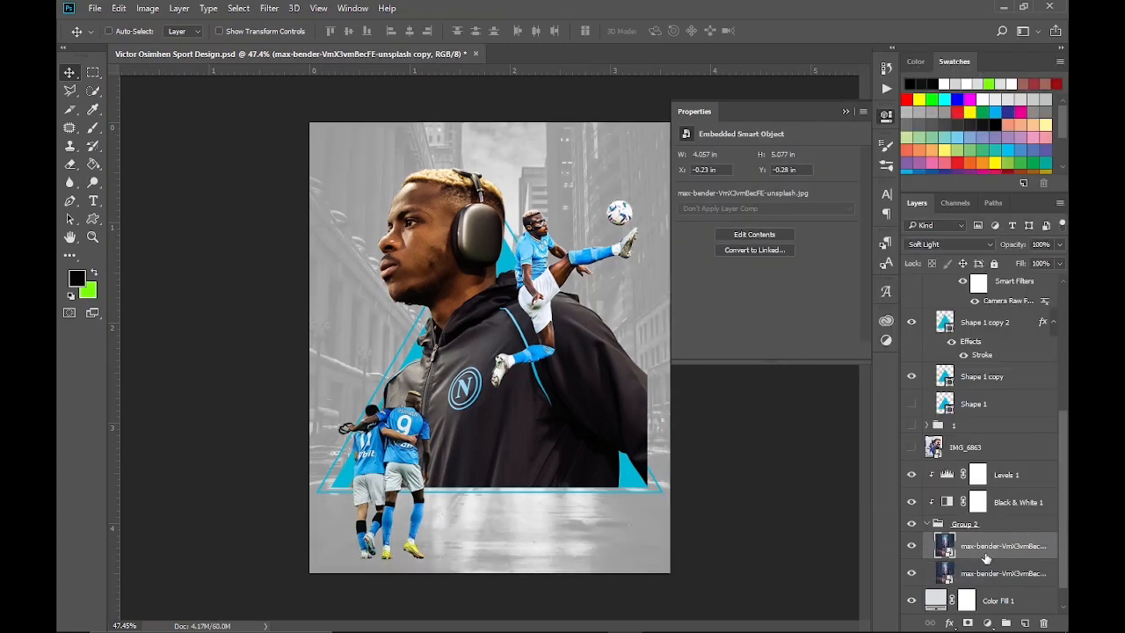
left_click(1060, 245)
left_click_drag(1060, 262, 1022, 280)
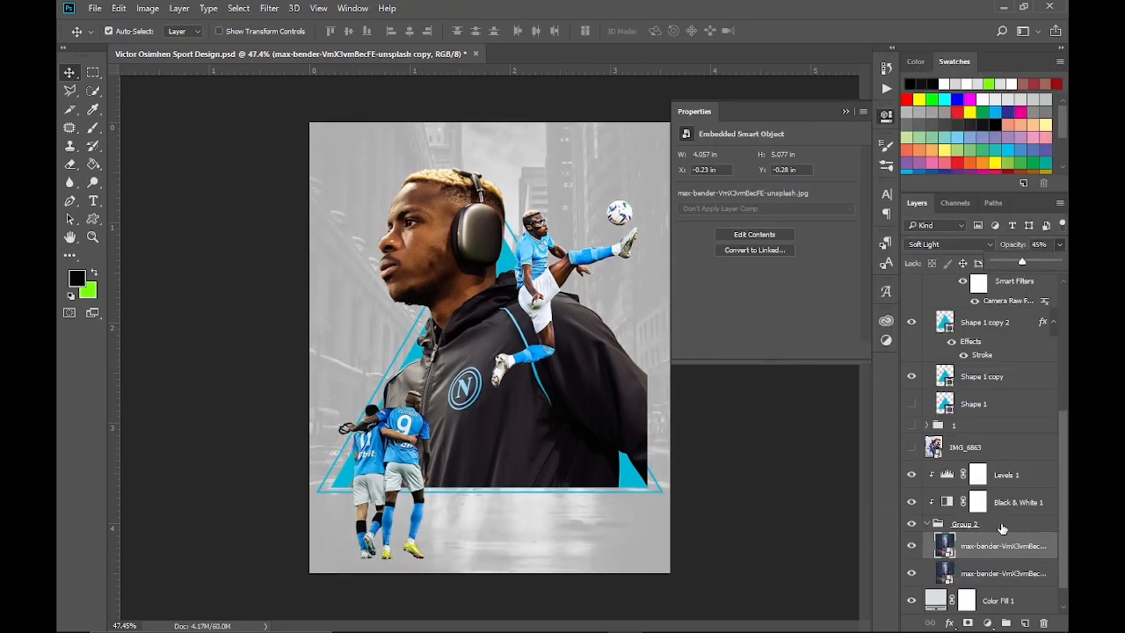
key("ctrl+alt+z")
key("ctrl+alt+z")
Apply a light Gaussian Blur smart filter to the city street photo in Group 2
left_click(974, 548)
left_click(269, 8)
mouse_move(367, 165)
left_click(514, 243)
left_click(931, 113)
left_click(269, 8)
left_click(514, 217)
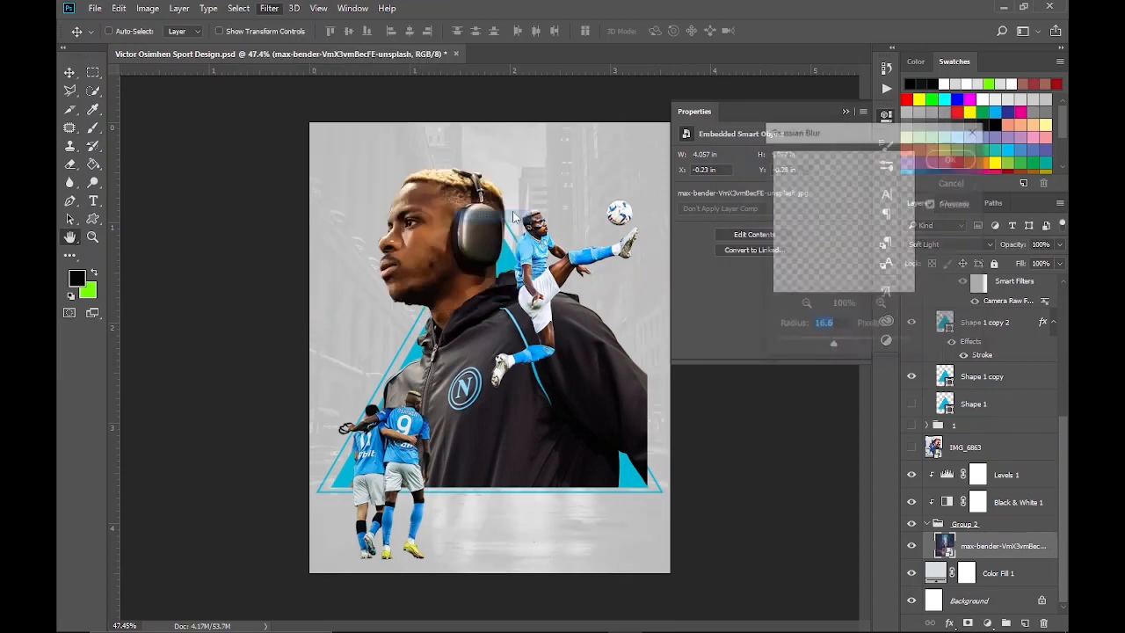
left_click_drag(833, 344, 810, 348)
left_click(953, 158)
Duplicate the blurred city street photo and lower the duplicate's opacity to 46%
key("ctrl+j")
left_click(1060, 245)
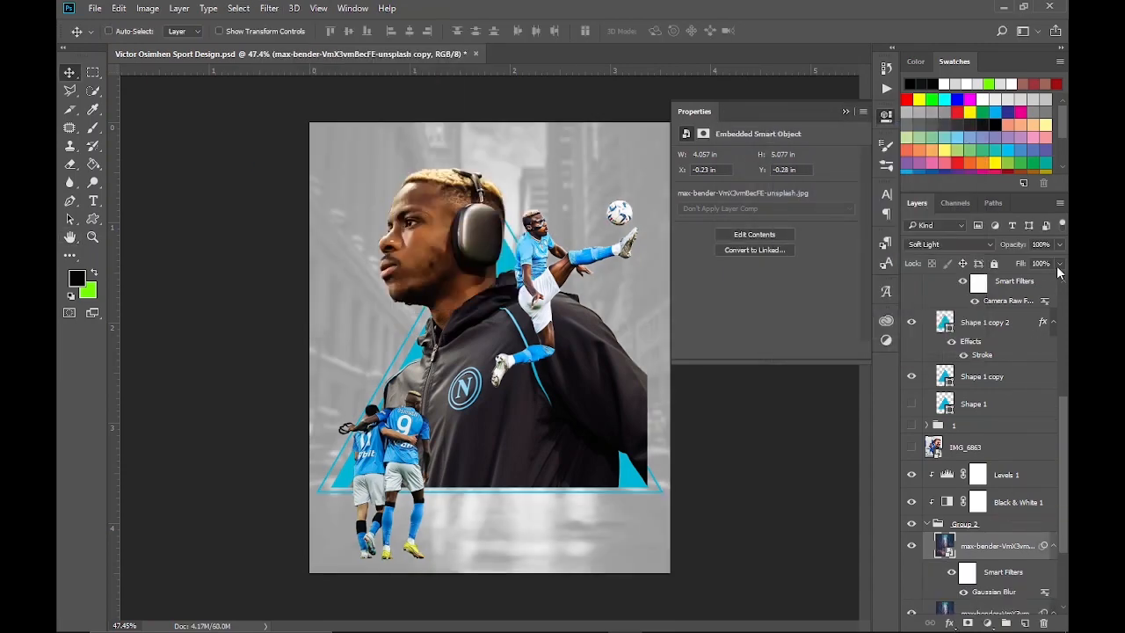
left_click_drag(1058, 265, 1021, 269)
scroll(993, 569, "down", 3)
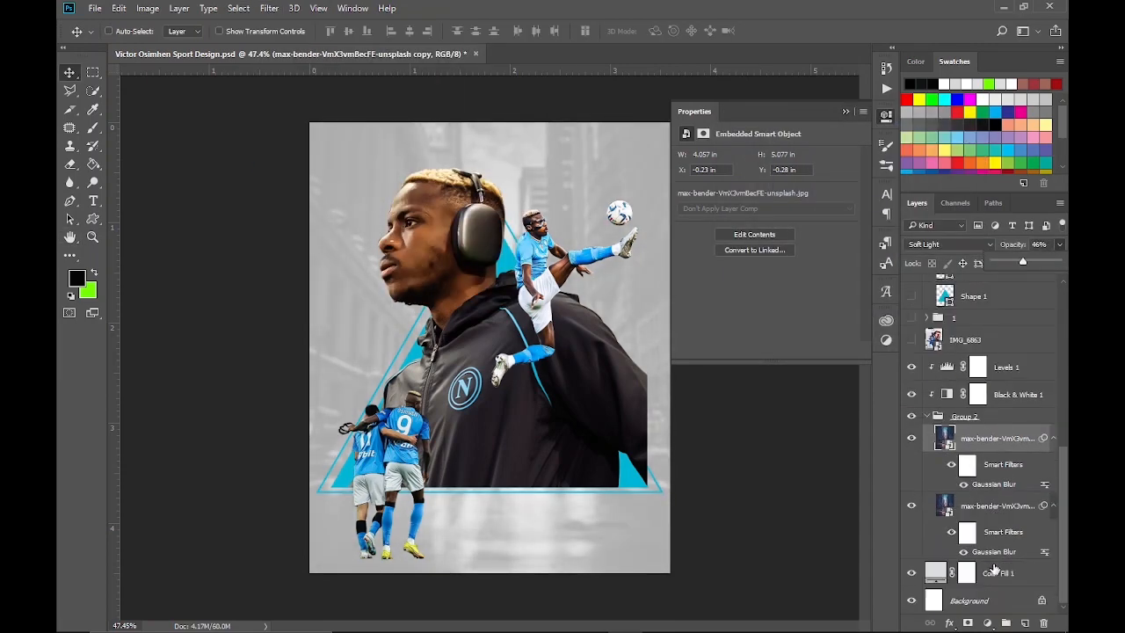
Set the Gaussian Blur radius of the lower city street photo to about 7.6 pixels
double_click(992, 551)
left_click_drag(811, 347, 820, 349)
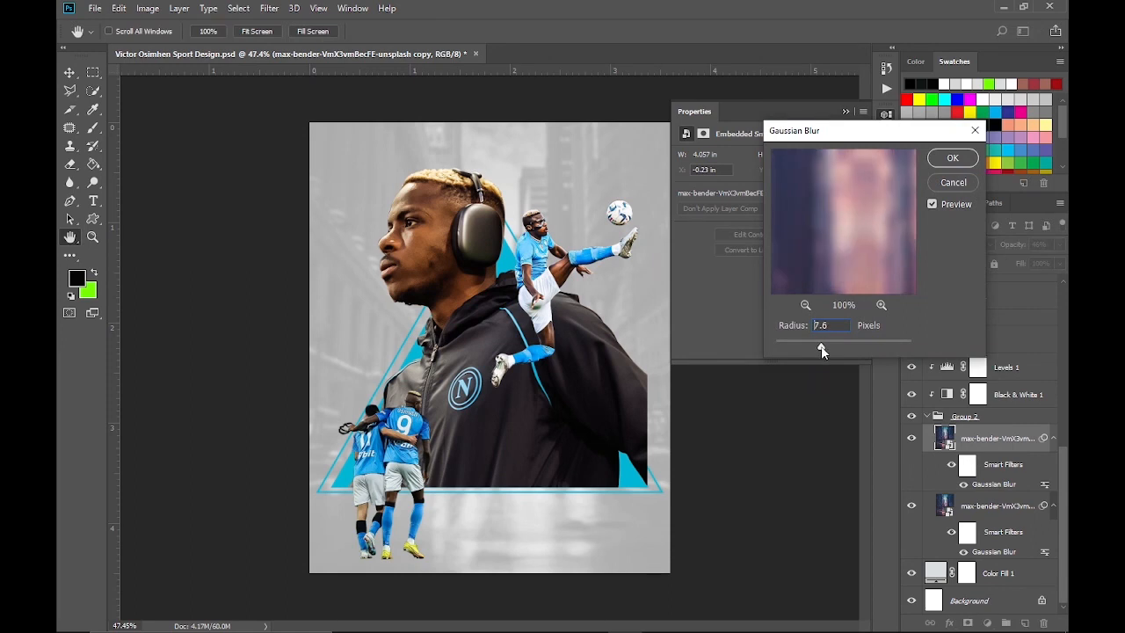
key("Return")
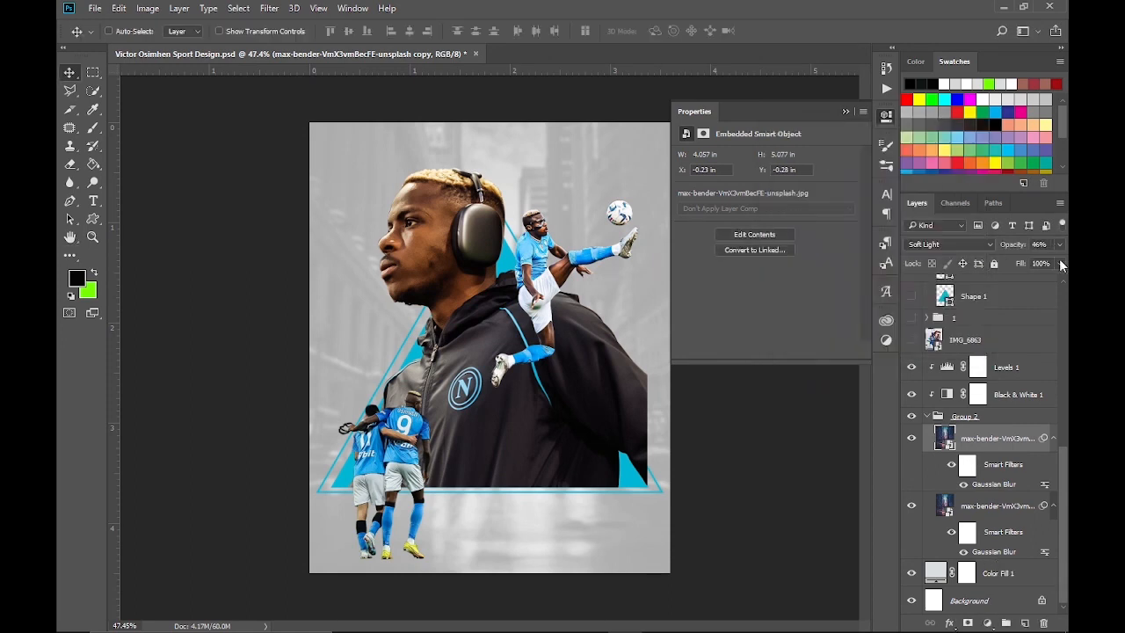
Add a Curves adjustment clipped above Levels 1, pull its shadows down slightly and set its opacity to 50%
left_click(1006, 369)
left_click(987, 623)
left_click(993, 400)
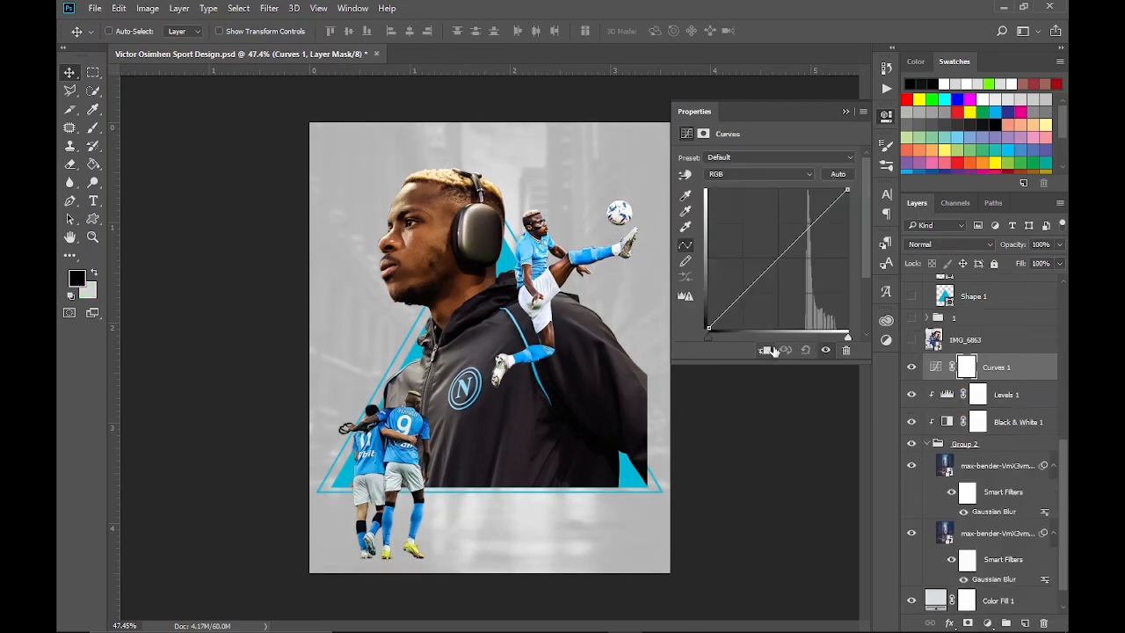
left_click(764, 349)
left_click_drag(745, 290, 753, 299)
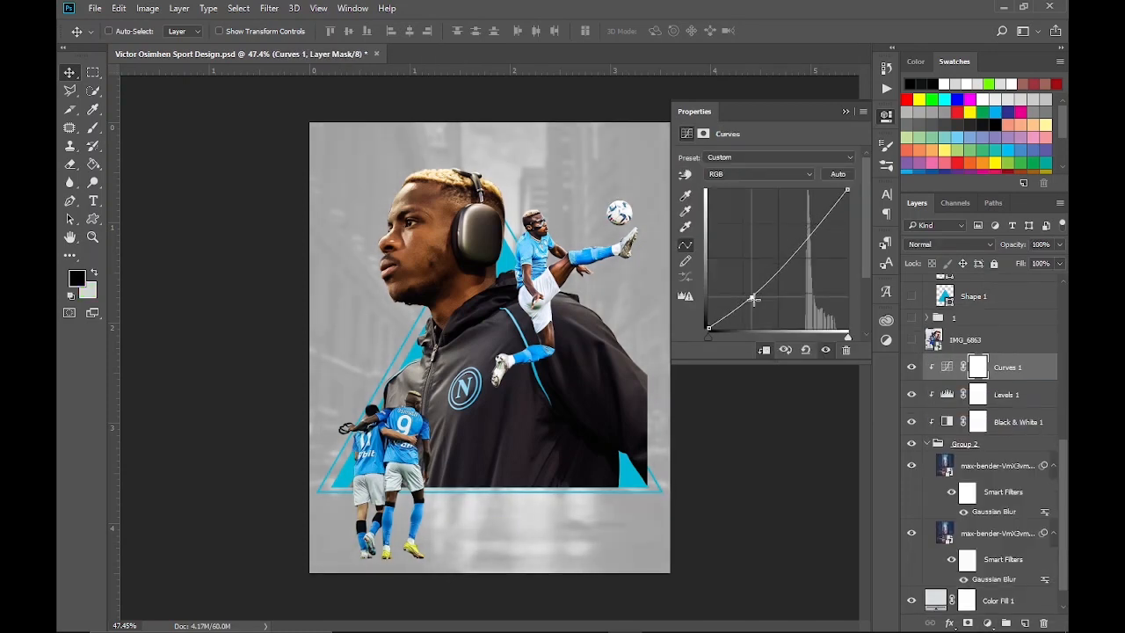
left_click_drag(1059, 244, 1028, 266)
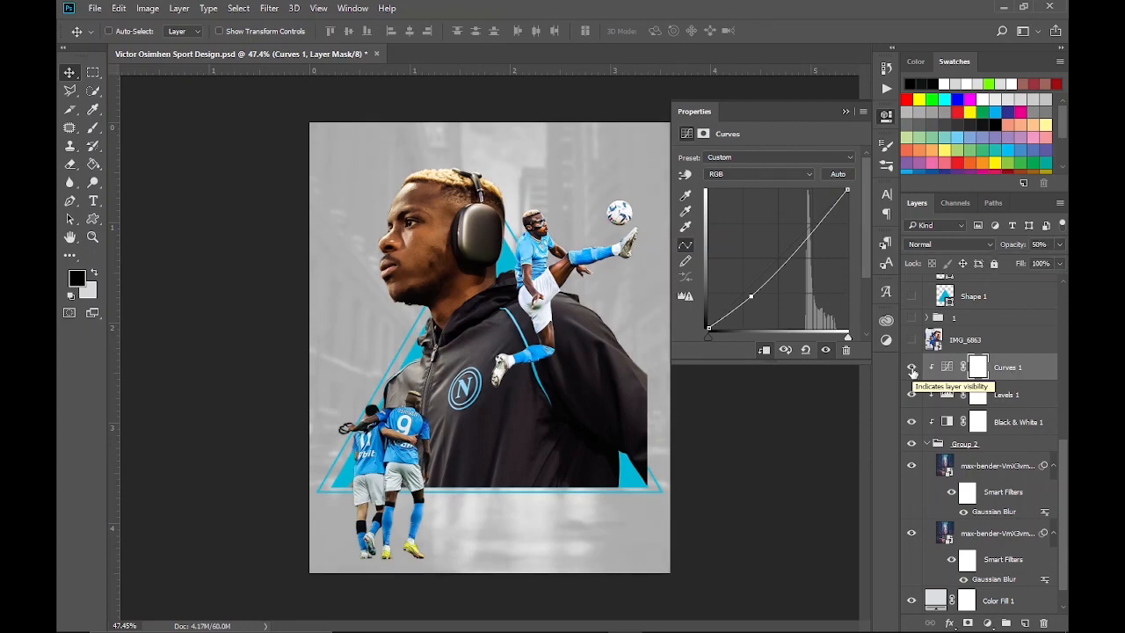
left_click(886, 118)
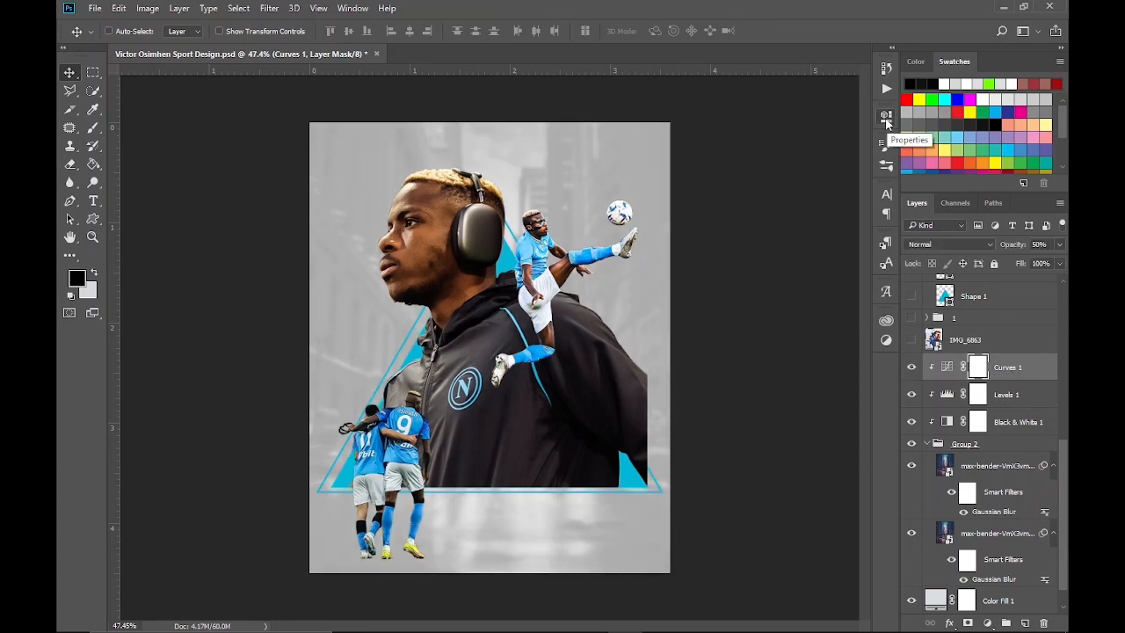
Place the football-field photo along the bottom of the poster and blend it in Soft Light mode at 50% opacity
left_click_drag(550, 295, 550, 475)
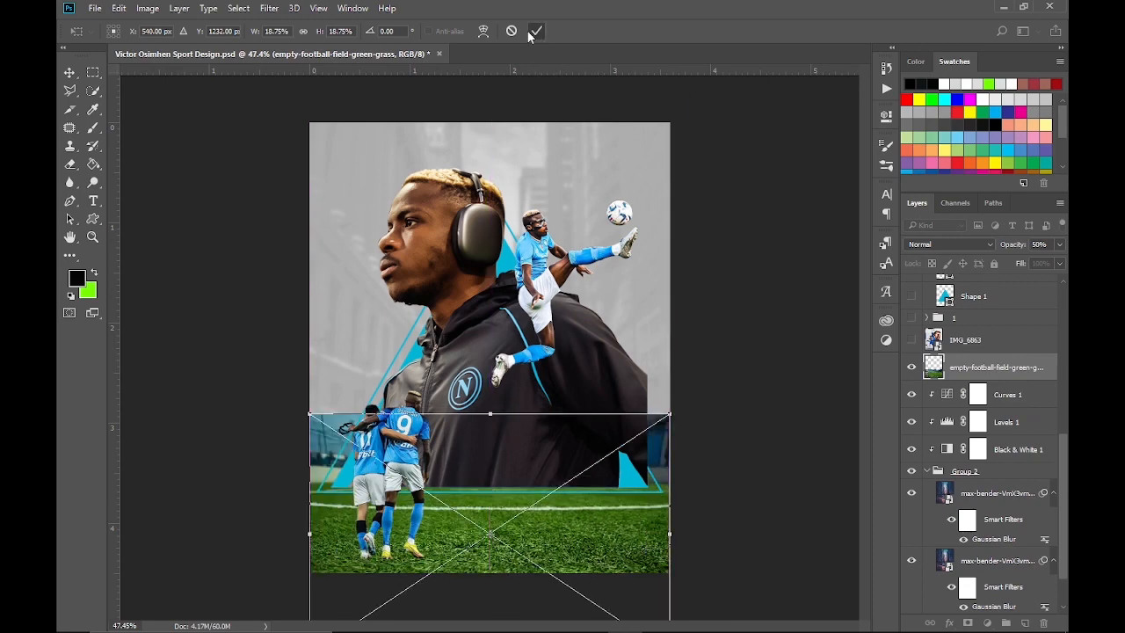
left_click(534, 33)
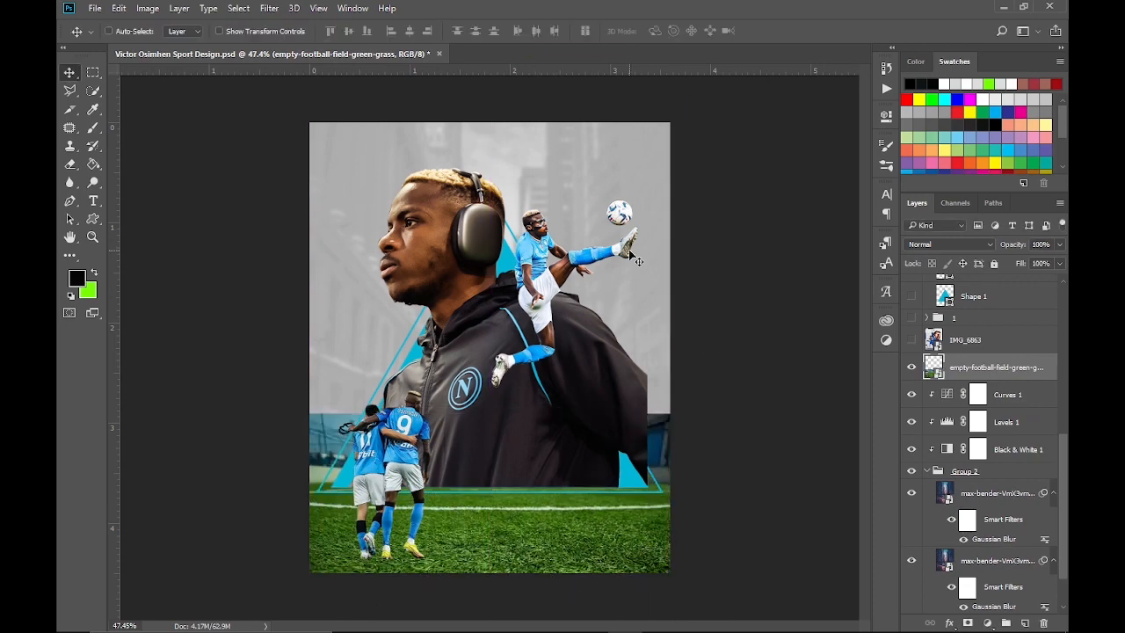
left_click(933, 245)
left_click(951, 267)
scroll(922, 246, "down", 7)
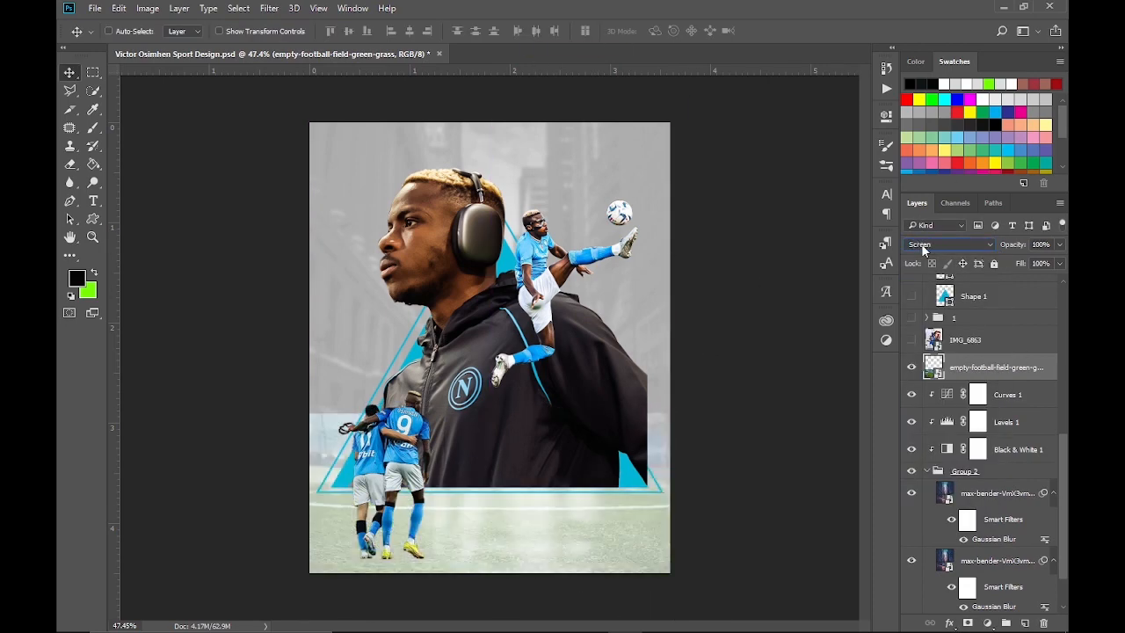
scroll(920, 243, "down", 4)
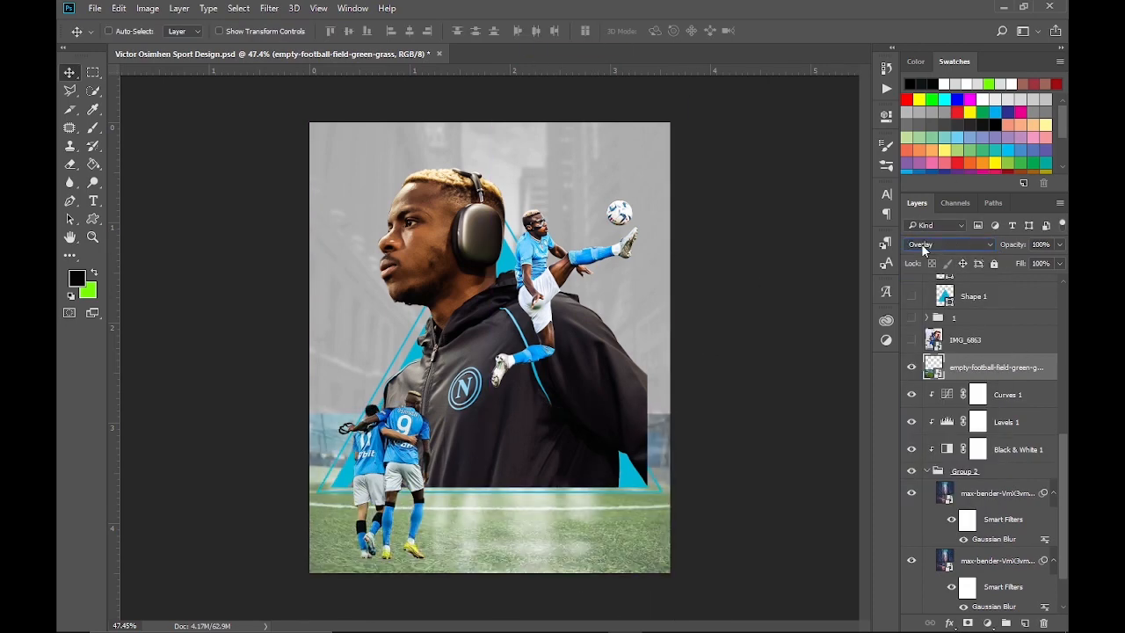
scroll(920, 244, "down", 3)
scroll(921, 243, "up", 2)
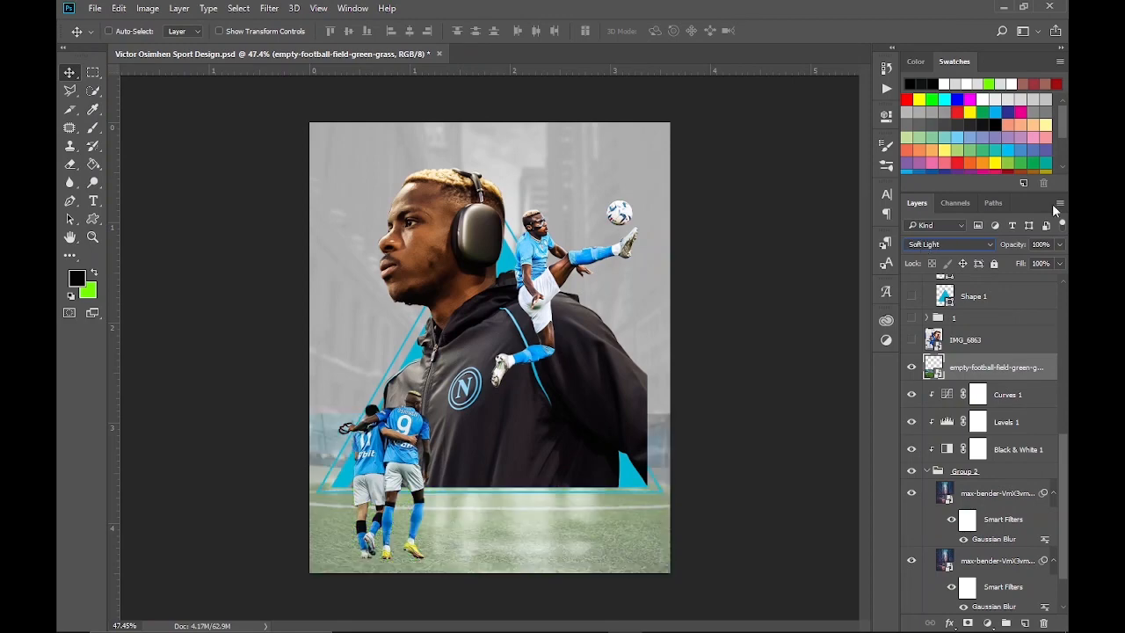
key("5")
Add a layer mask to the football field and fade its upper part with a vertical linear gradient
left_click(968, 623)
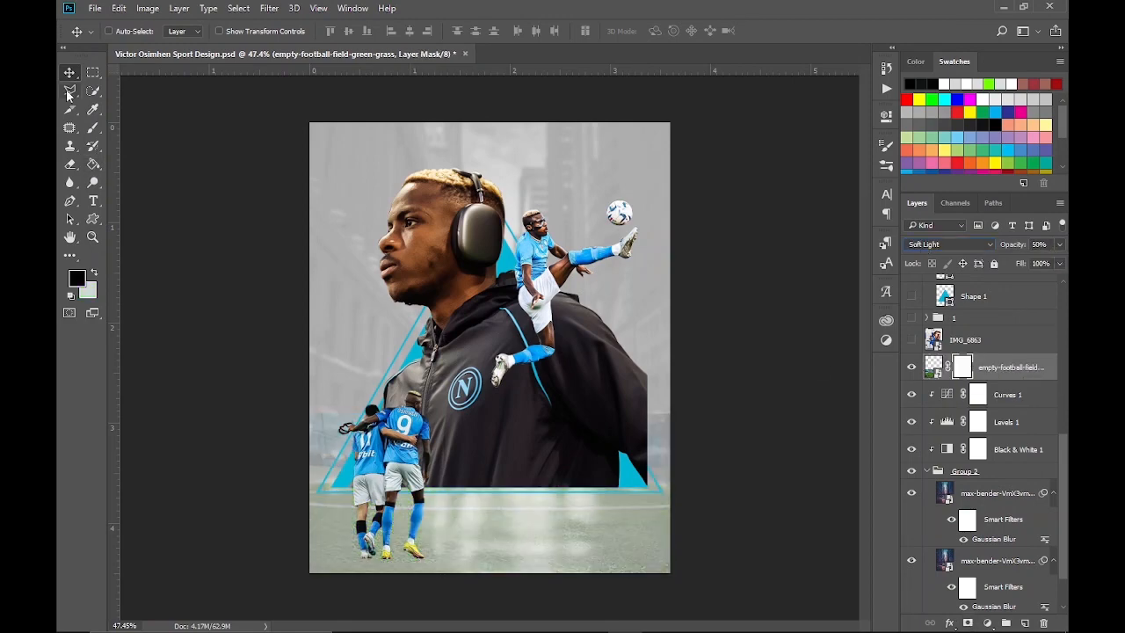
key("g")
key("shift+g")
left_click_drag(494, 371, 481, 97)
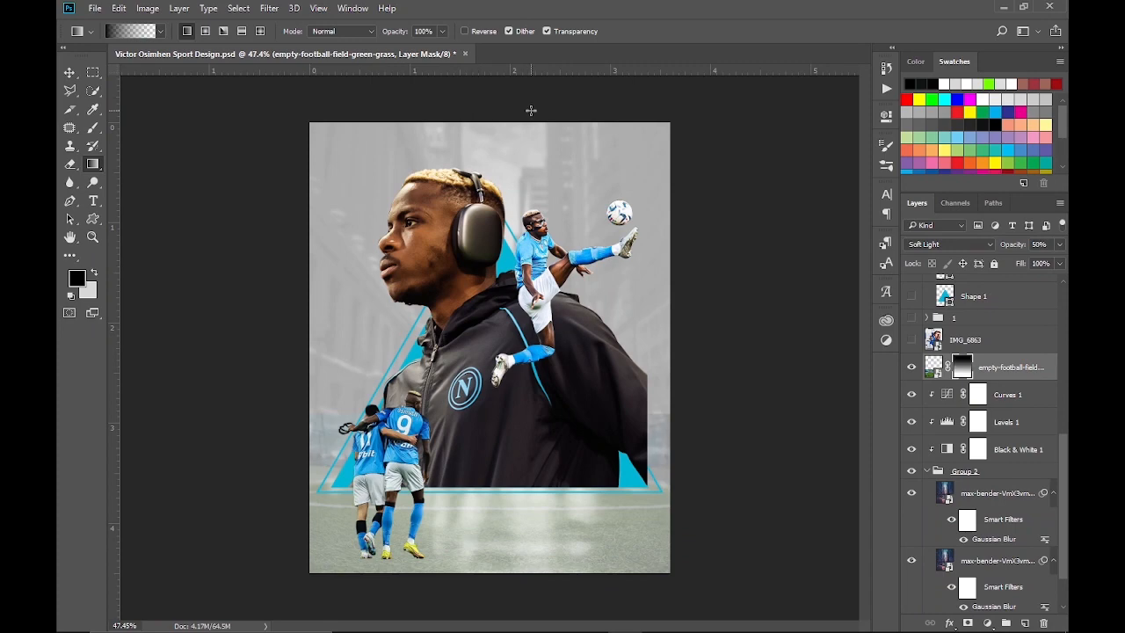
Adjust the football field's position and size at the bottom of the poster with Free Transform
key("ctrl+t")
mouse_move(490, 540)
left_mouse_down()
mouse_move(489, 602)
mouse_move(487, 552)
left_mouse_up()
scroll(490, 598, "down", 3)
scroll(489, 557, "down", 2)
scroll(496, 480, "up", 6)
left_click_drag(498, 322, 512, 366)
left_click_drag(510, 422, 509, 380)
left_click(677, 31)
Compare other blend modes on the football field, keep Soft Light and raise its opacity to 100%
left_click(953, 245)
left_click(953, 247)
scroll(954, 248, "up", 2)
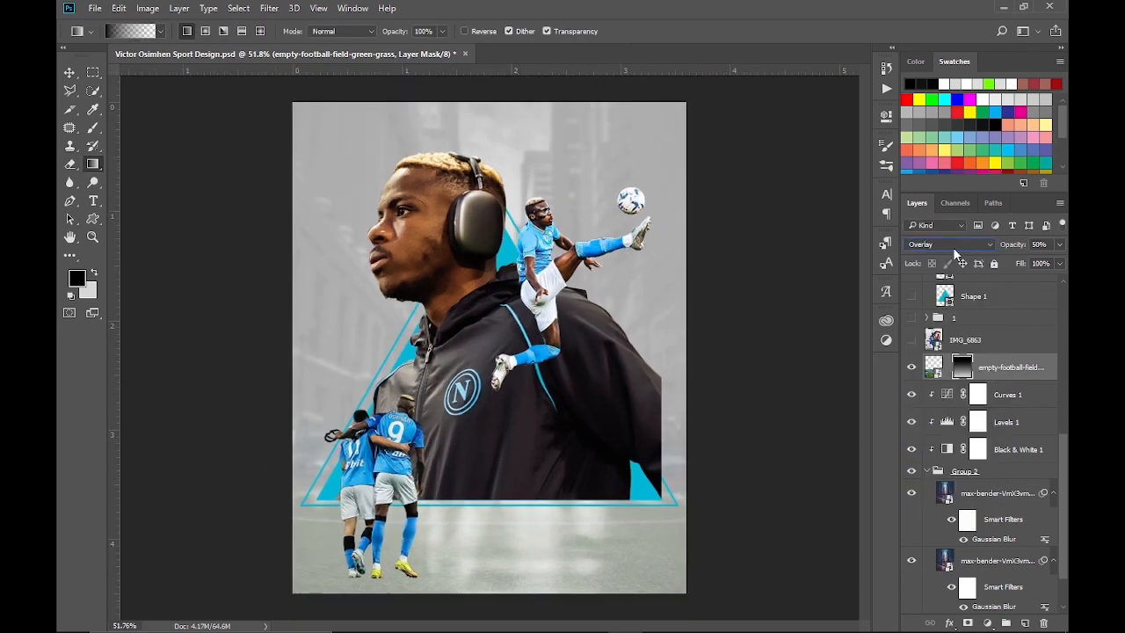
scroll(952, 247, "up", 9)
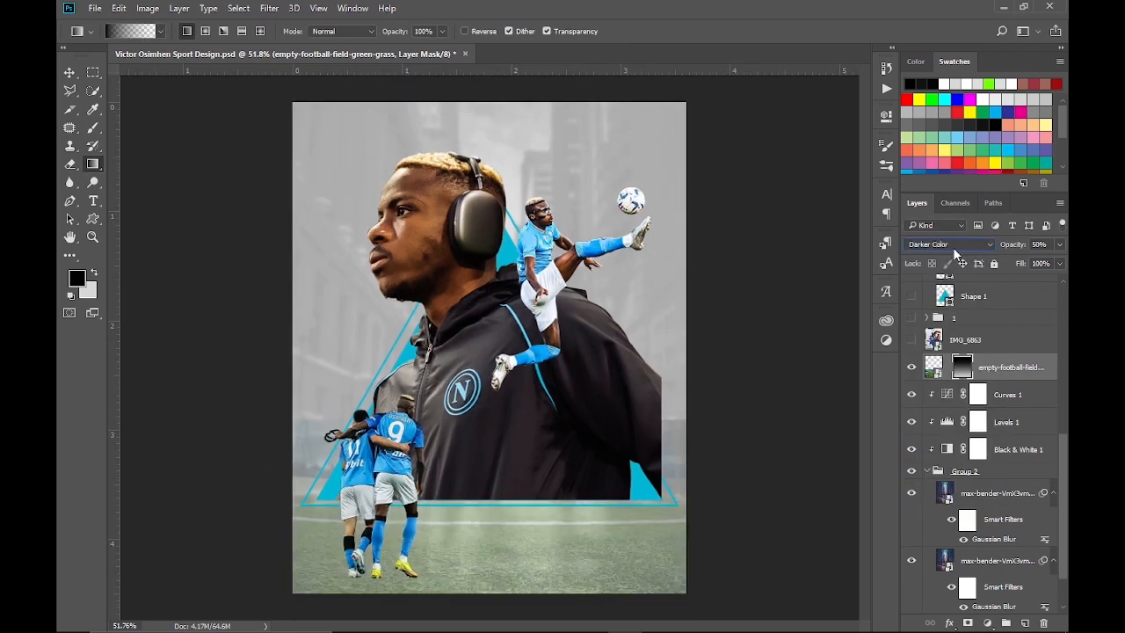
left_click(952, 247)
left_click(953, 412)
left_click_drag(1059, 244, 1059, 268)
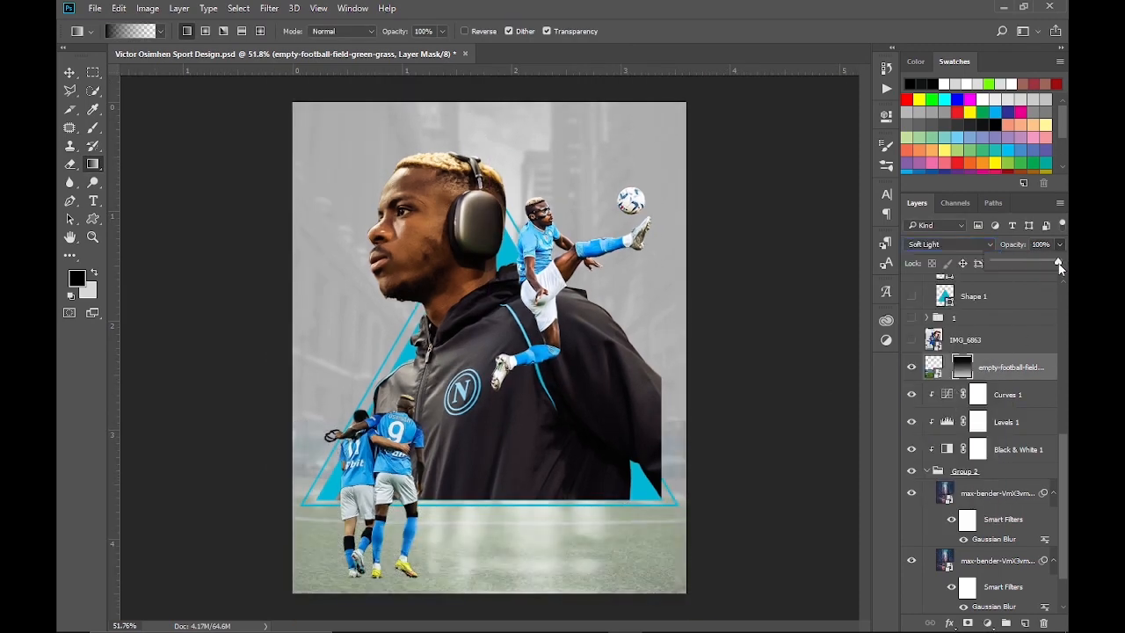
Clip a Levels adjustment to the football field with input black at 45 and output white at 168
left_click(987, 623)
left_click(991, 384)
left_click(764, 351)
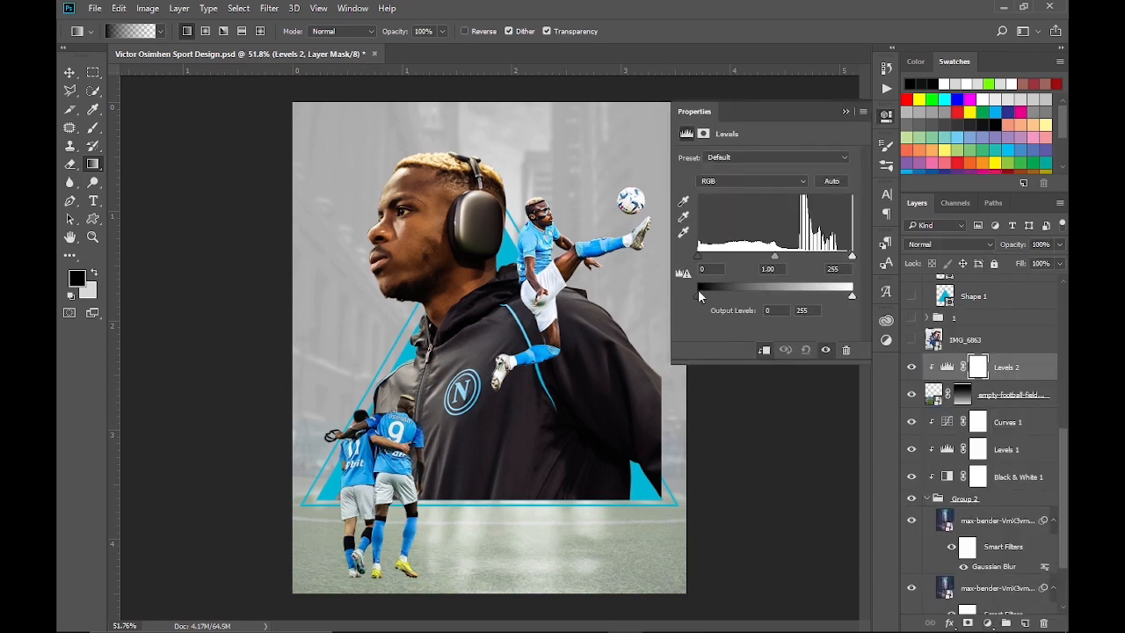
left_click_drag(698, 296, 695, 297)
left_click_drag(852, 297, 798, 296)
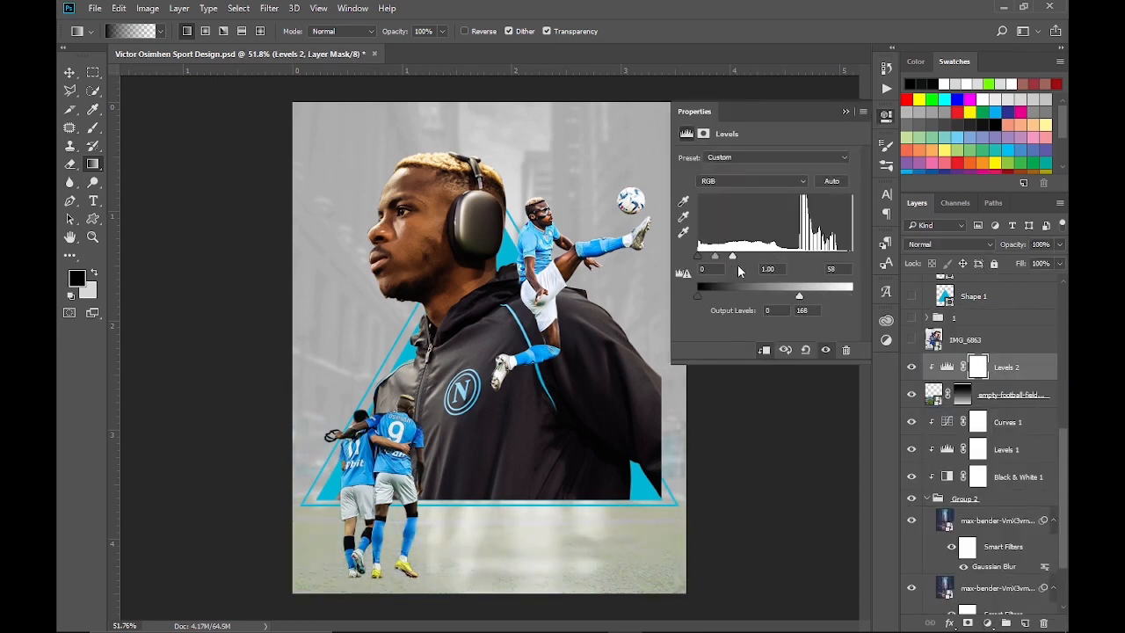
left_click_drag(698, 255, 744, 256)
Clip a Black & White adjustment above Levels 2 at 50% opacity to partly desaturate the football field
left_click(988, 624)
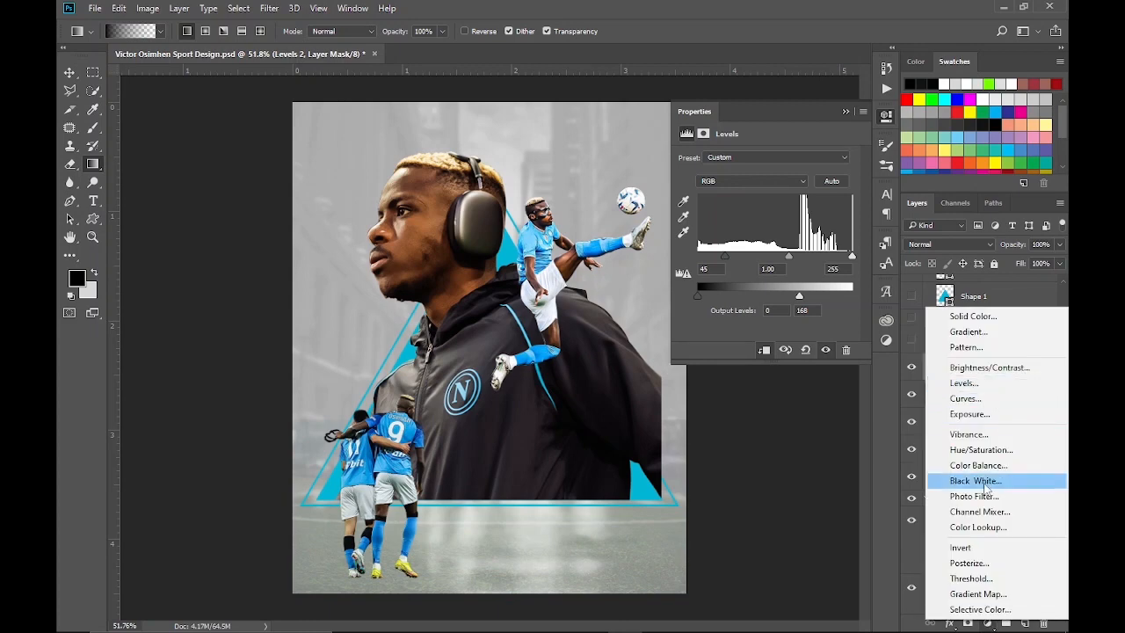
left_click(984, 481)
left_click(764, 350)
left_click(1059, 244)
left_click_drag(1058, 266, 1026, 265)
left_click(911, 422)
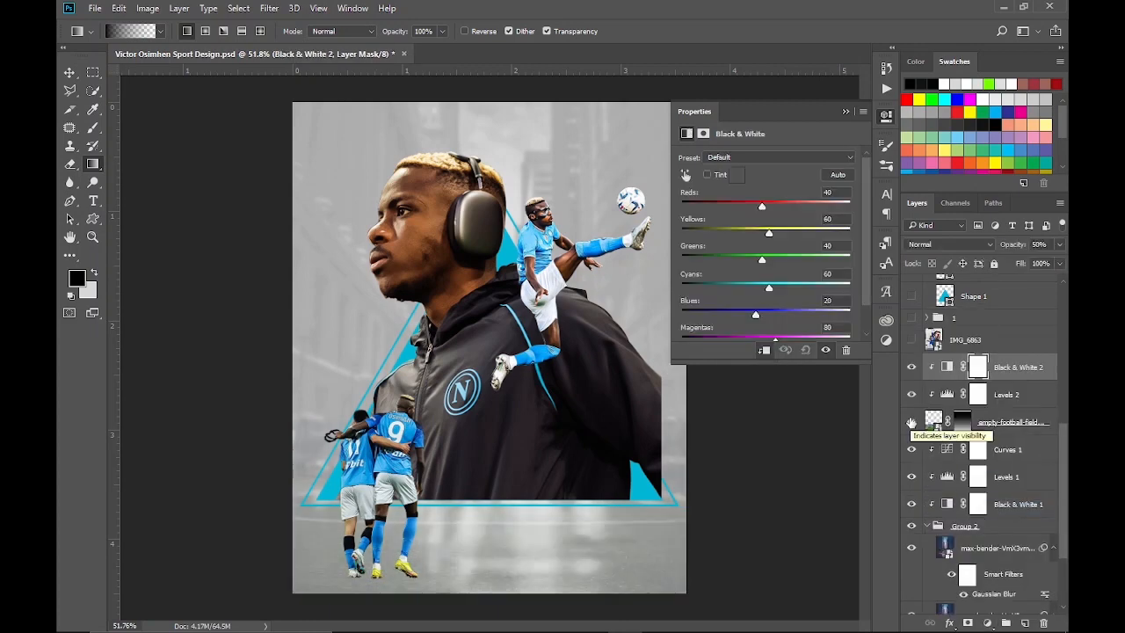
left_click(886, 114)
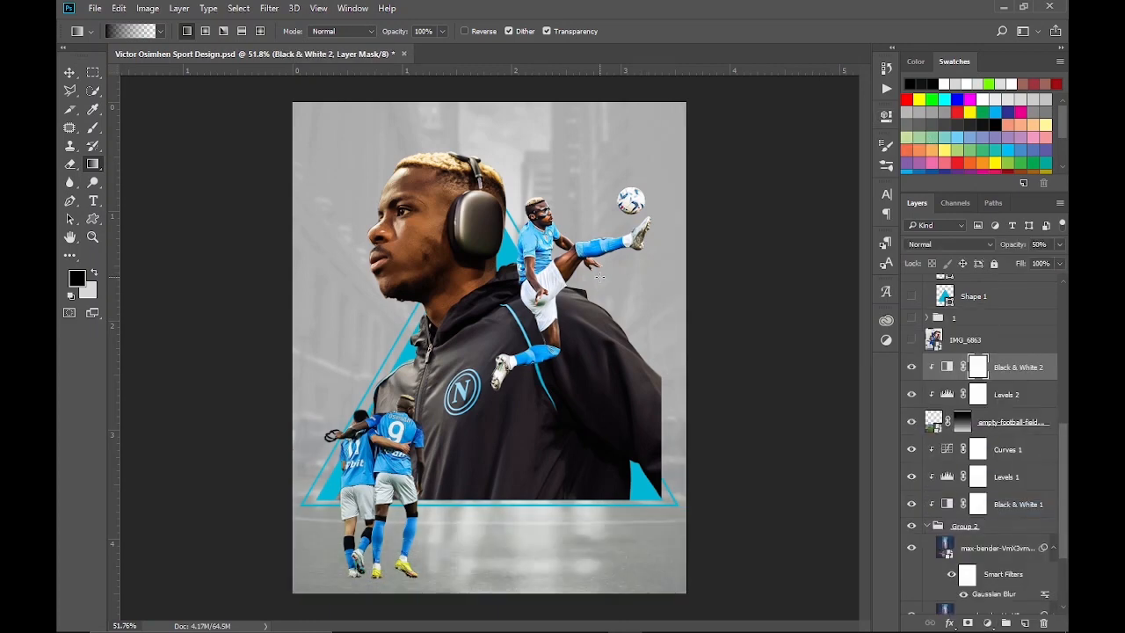
Add a subtle black drop shadow at 40% opacity and 90° to the two-player cutout IMG_6778, comparing it on and off
scroll(967, 449, "up", 6)
right_click(1004, 336)
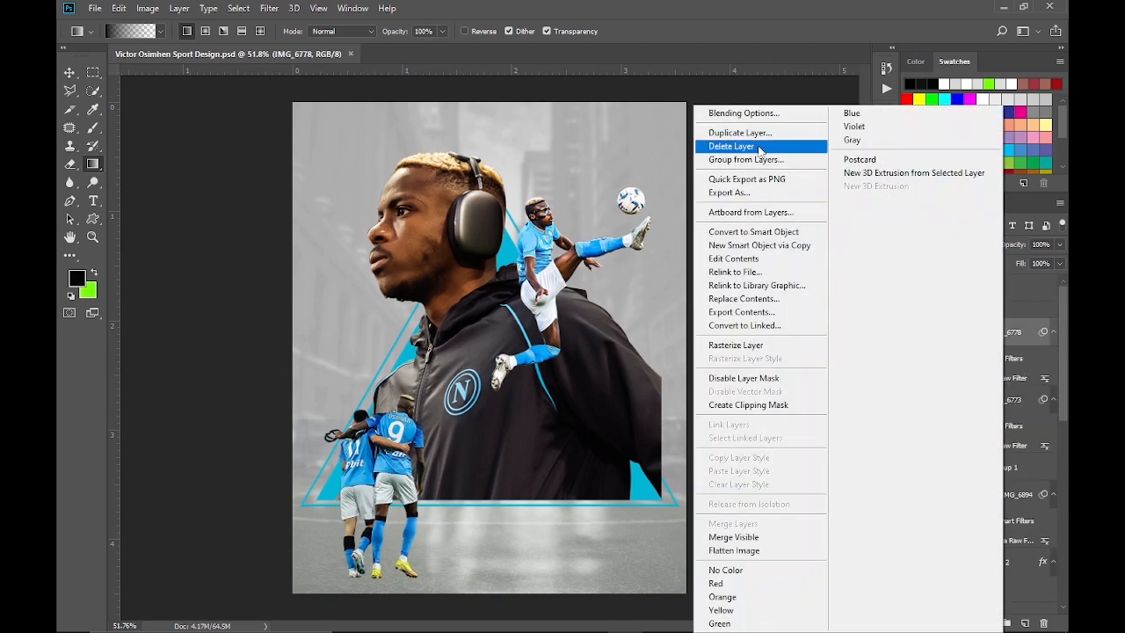
left_click(745, 112)
left_click(567, 409)
left_click_drag(738, 151, 858, 131)
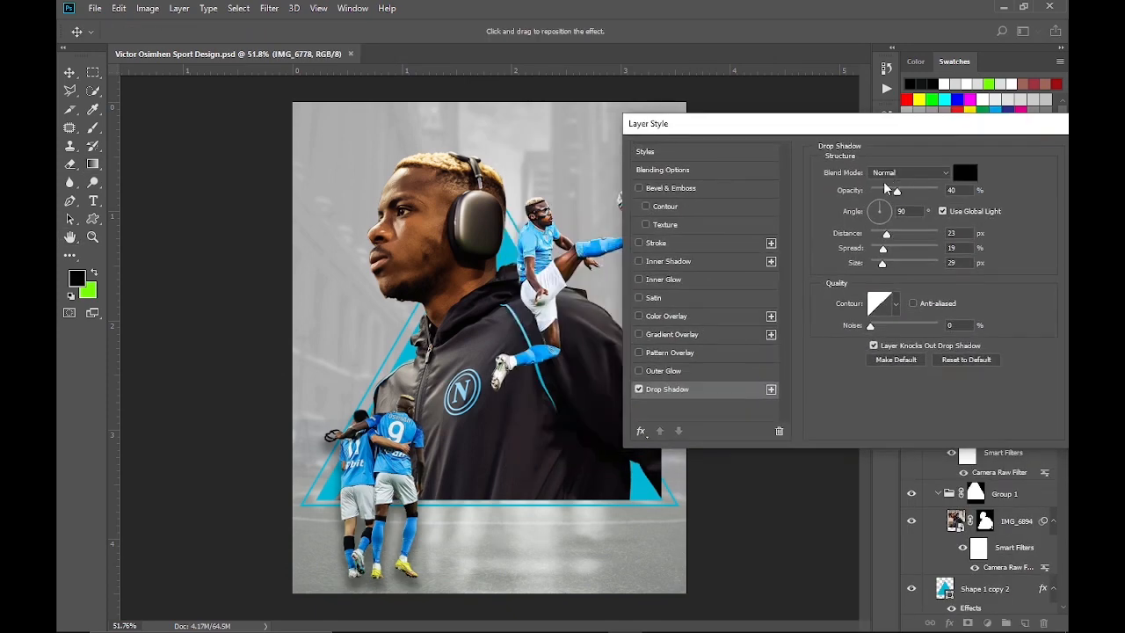
mouse_move(883, 252)
left_mouse_down()
mouse_move(875, 235)
mouse_move(871, 263)
mouse_move(897, 235)
mouse_move(872, 235)
mouse_move(873, 266)
mouse_move(875, 250)
left_mouse_up()
left_click(639, 389)
left_click(639, 389)
left_click(639, 389)
left_click(638, 389)
left_click(639, 389)
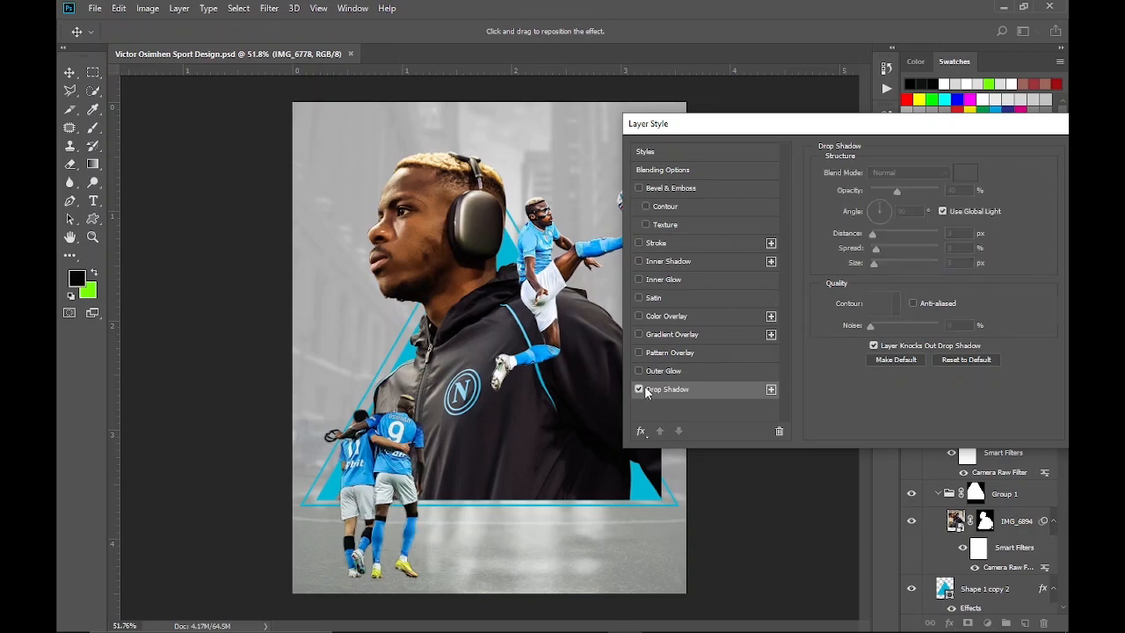
left_click(934, 148)
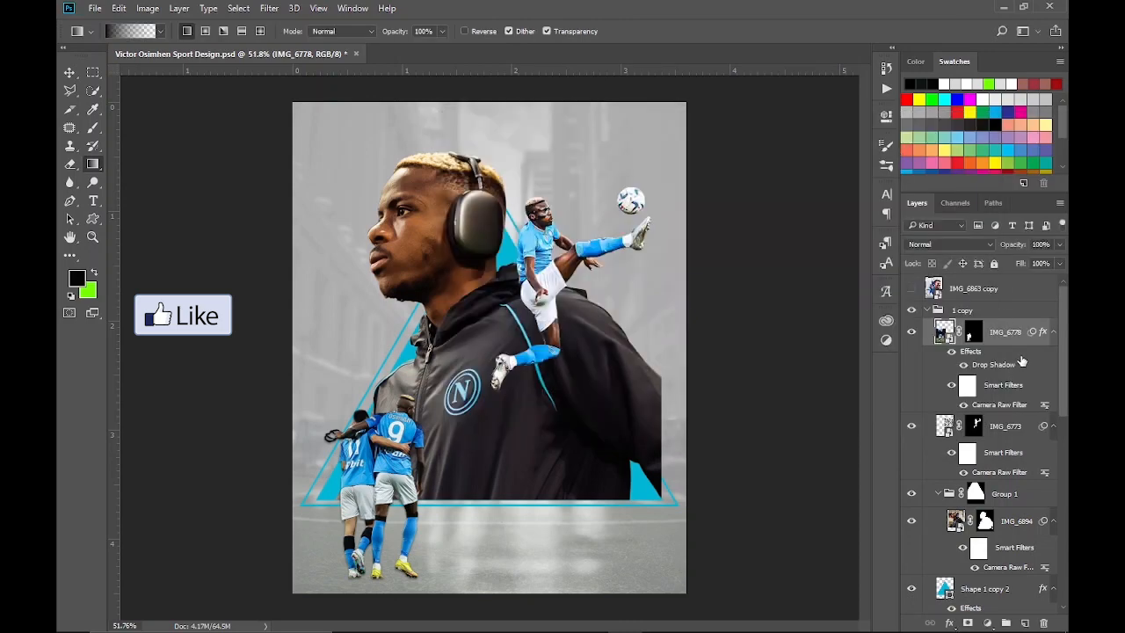
Add a drop shadow to the large portrait IMG_6894 with 40% opacity, 3 px distance and 10 px size
right_click(1004, 525)
left_click(729, 113)
left_click(719, 411)
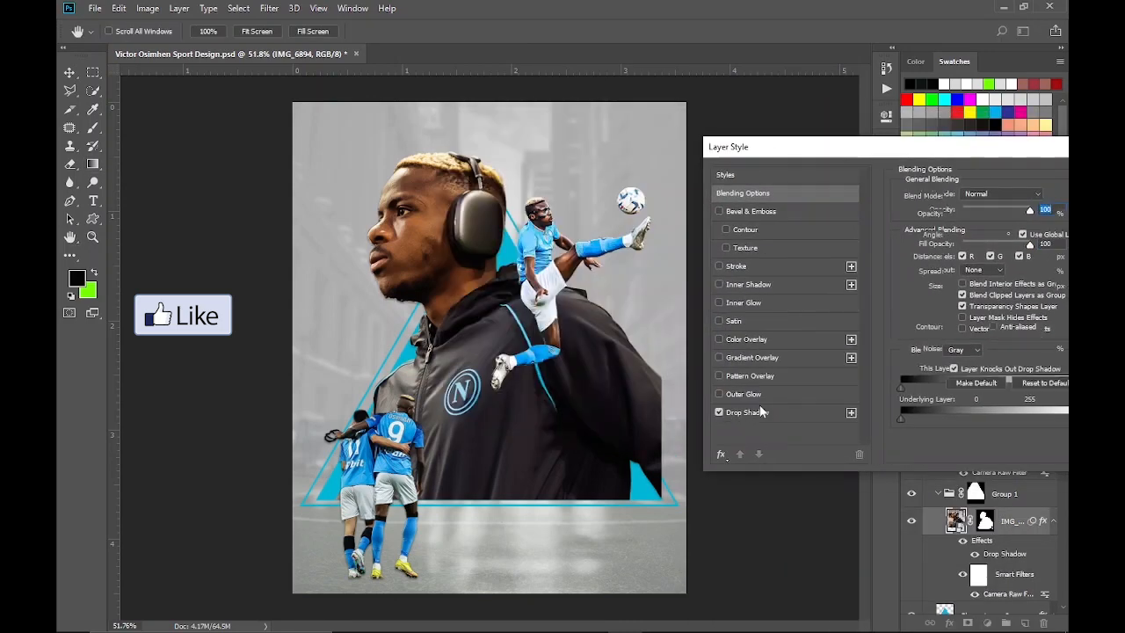
left_click_drag(980, 149, 876, 156)
left_click_drag(850, 292, 856, 293)
left_click_drag(762, 154, 819, 114)
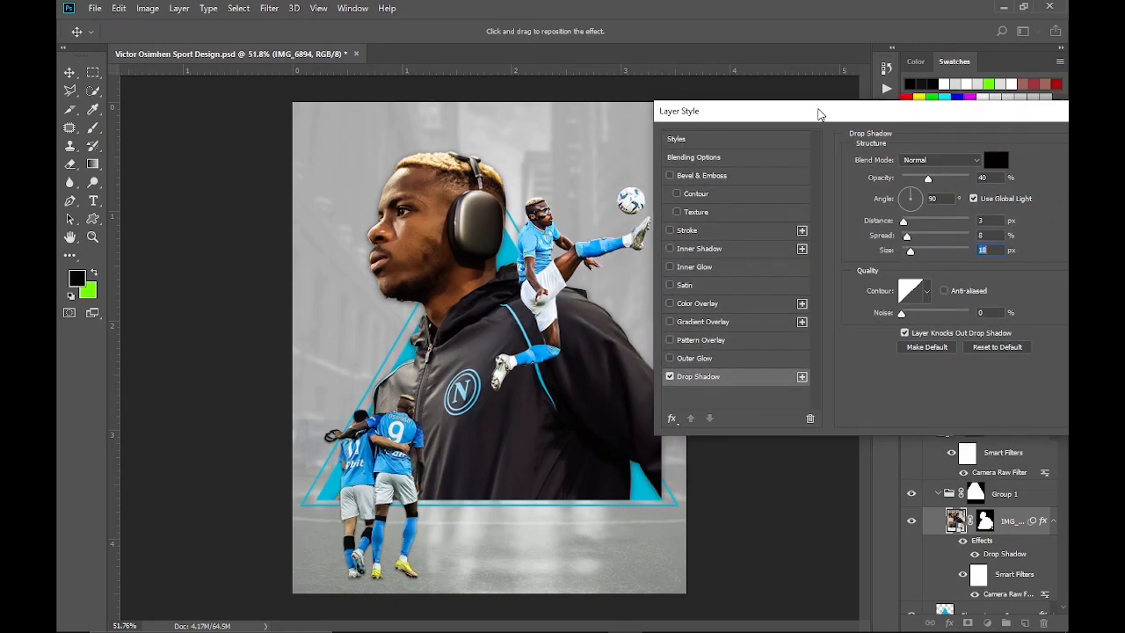
left_click_drag(910, 251, 907, 252)
Refine the portrait's drop shadow by reducing its spread slightly and setting its size to 9 px
left_click(670, 376)
left_click(669, 376)
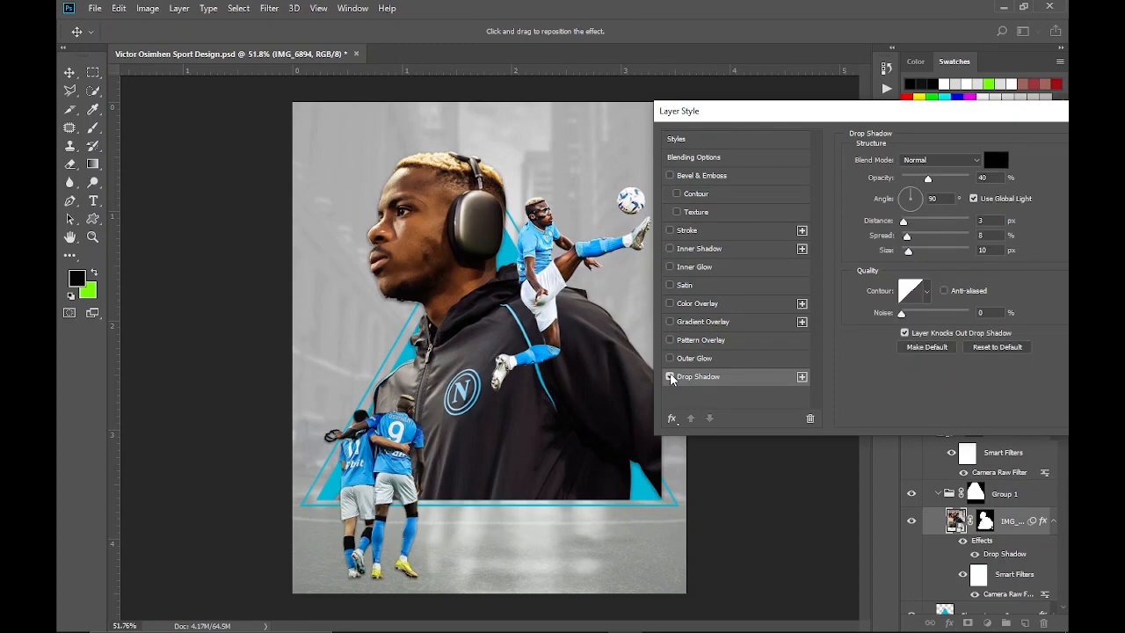
mouse_move(906, 236)
left_mouse_down()
mouse_move(896, 247)
mouse_move(906, 238)
left_mouse_up()
left_click(671, 376)
left_click(670, 376)
left_click_drag(909, 252, 906, 253)
left_click(671, 377)
left_click(671, 377)
left_click_drag(987, 250, 967, 262)
type("9")
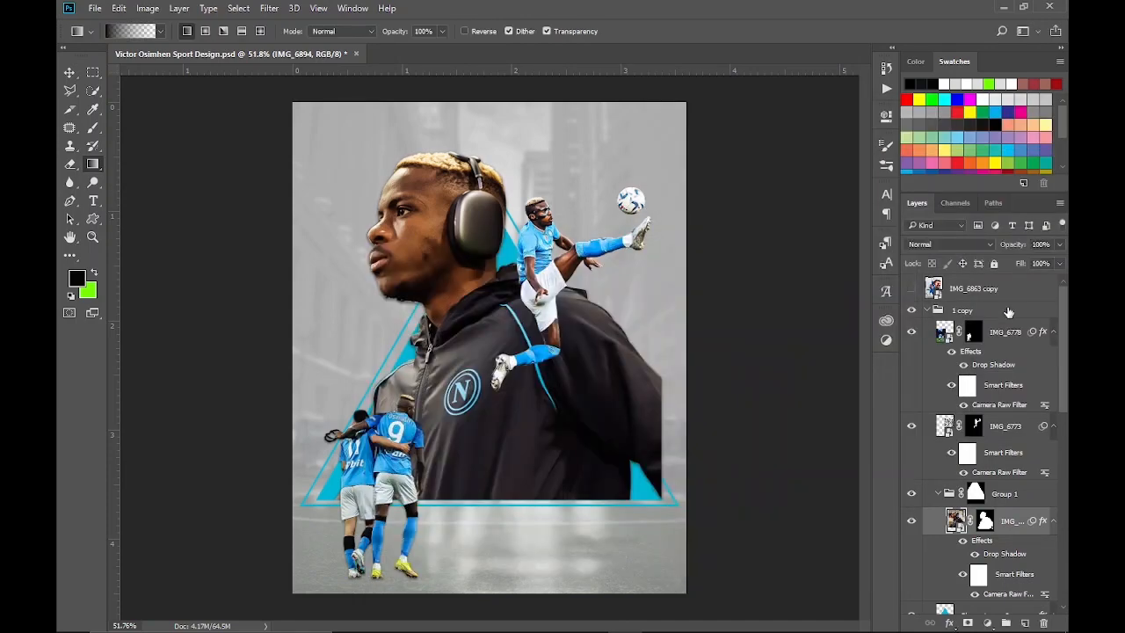
Add a drop shadow to the kicking player IMG_6773 with 40% opacity, 3 px distance, 6% spread and 6 px size
left_click(1001, 439)
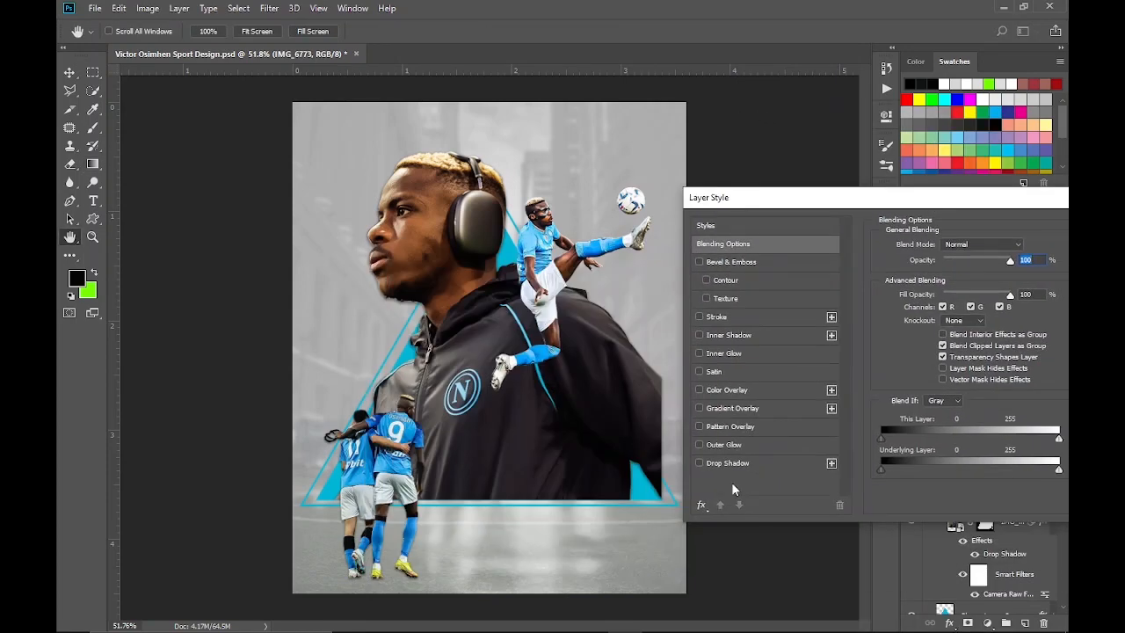
left_click(727, 463)
left_click_drag(871, 202, 844, 178)
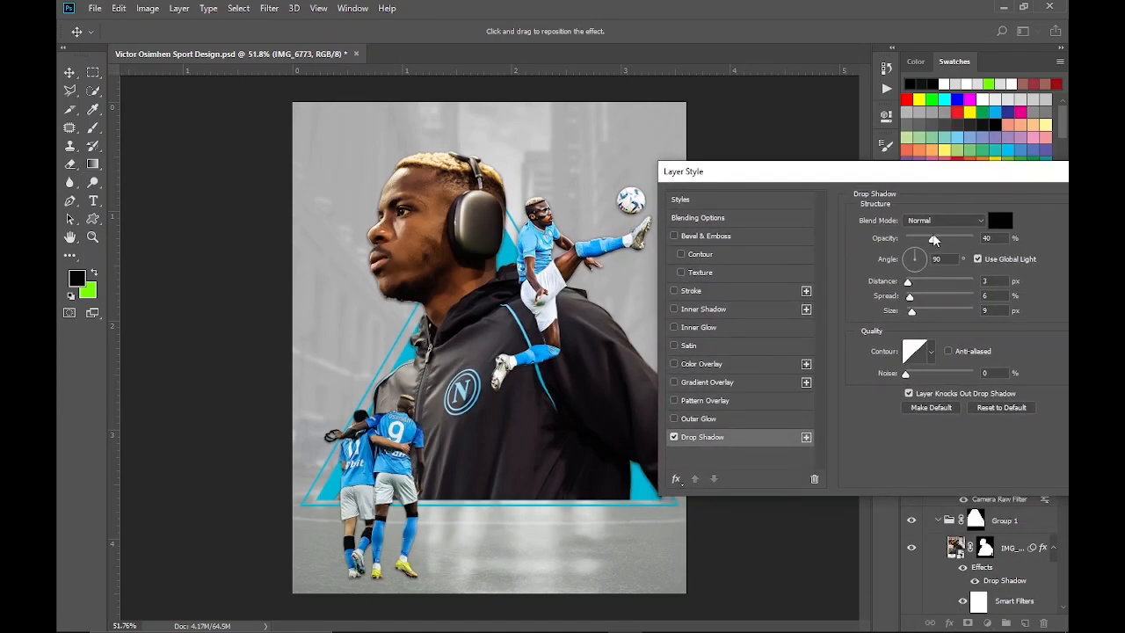
left_click(674, 437)
left_click(673, 436)
left_click_drag(1007, 310, 982, 312)
type("6")
left_click(674, 436)
left_click(674, 436)
left_click_drag(998, 172, 810, 160)
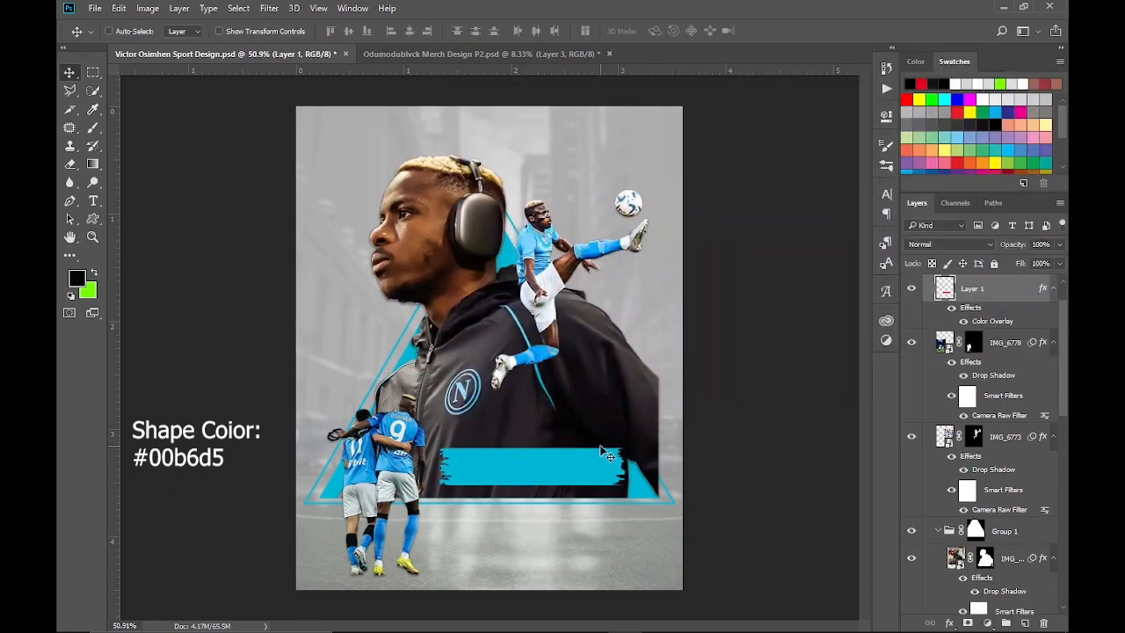
Add the white text "10" at 11 pt on the left part of the cyan brush banner
scroll(526, 472, "up", 8)
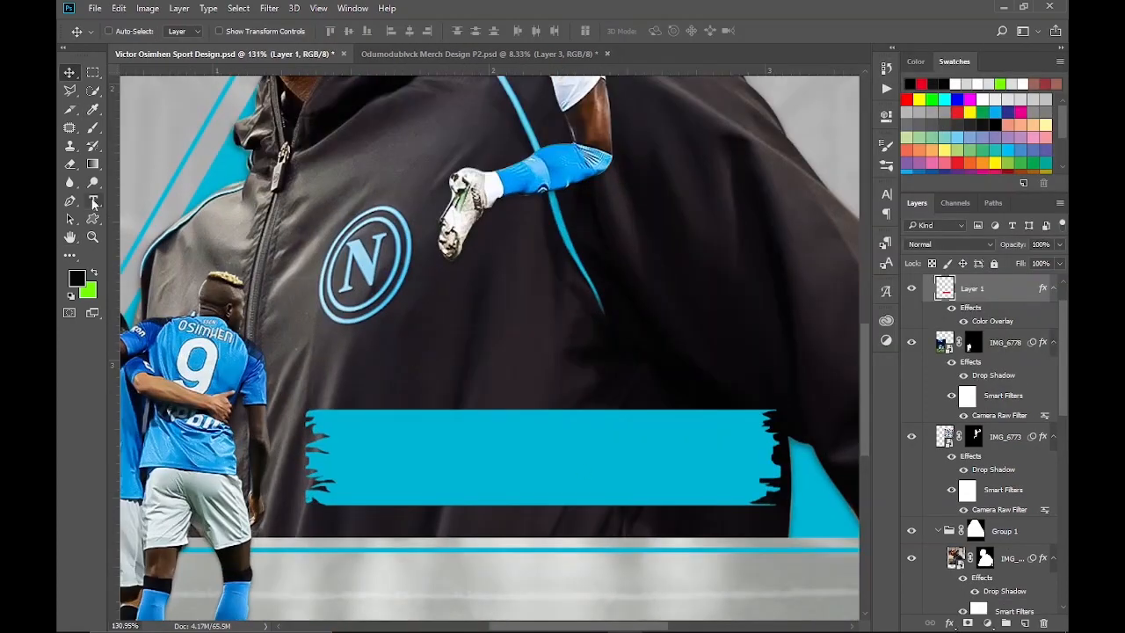
left_click(94, 200)
left_click(372, 452)
left_click(415, 31)
left_click(419, 126)
type("10")
key("ctrl+Return")
Format the "10" text as Myriad Pro Semibold with tracking 0 and reposition it on the banner
left_click(887, 194)
left_click(800, 213)
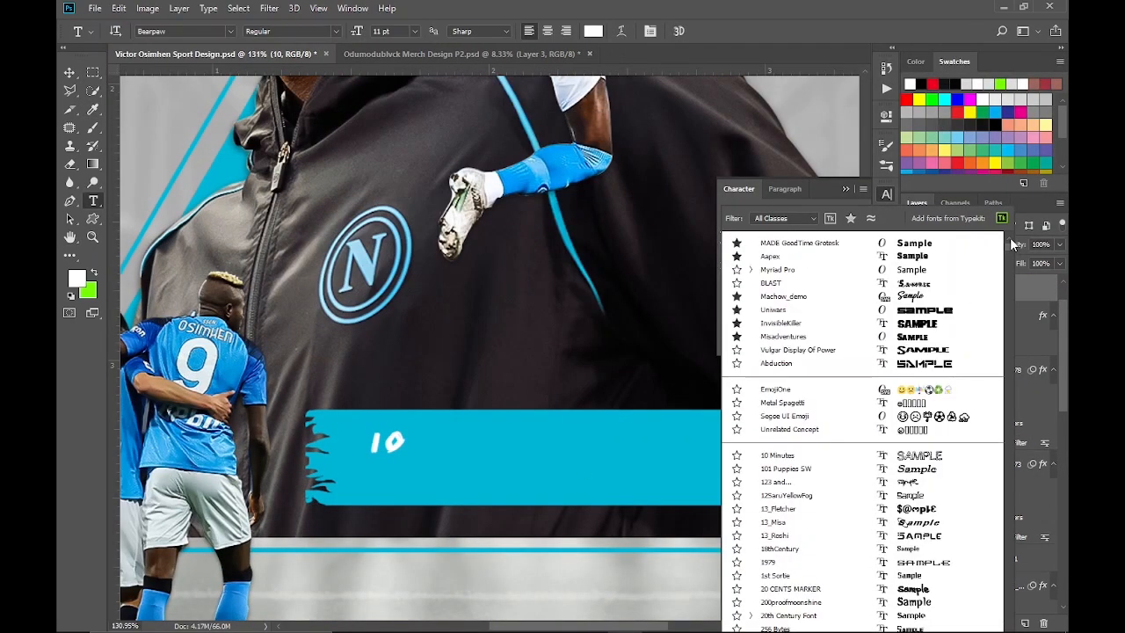
left_click_drag(1009, 237, 1011, 474)
scroll(764, 485, "down", 2)
left_click(764, 490)
left_click(752, 302)
left_click(833, 212)
left_click(817, 246)
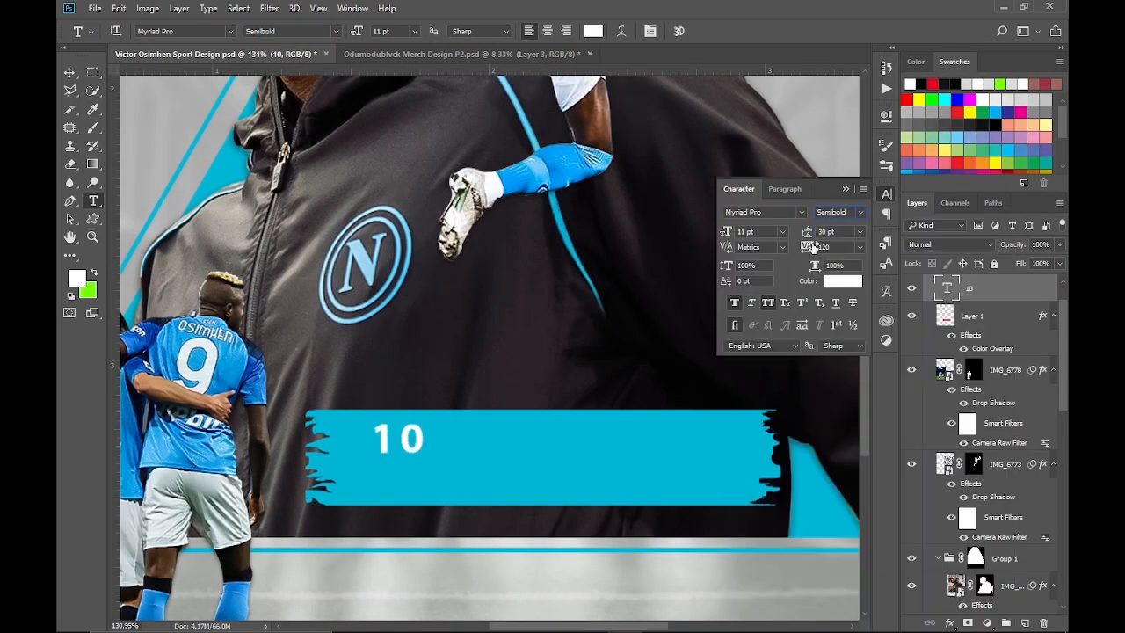
type("0")
key("Return")
key("v")
left_click_drag(402, 442, 480, 475)
Add the text "MATCHES" under the 10 in Myriad Pro Regular, scaled to 4.36 pt with tracking 50
key("t")
left_click(397, 490)
type("MATCHES")
left_click(993, 294)
left_click(834, 212)
left_click(830, 225)
key("ctrl+t")
left_click_drag(464, 484, 437, 487)
left_click_drag(803, 246, 811, 247)
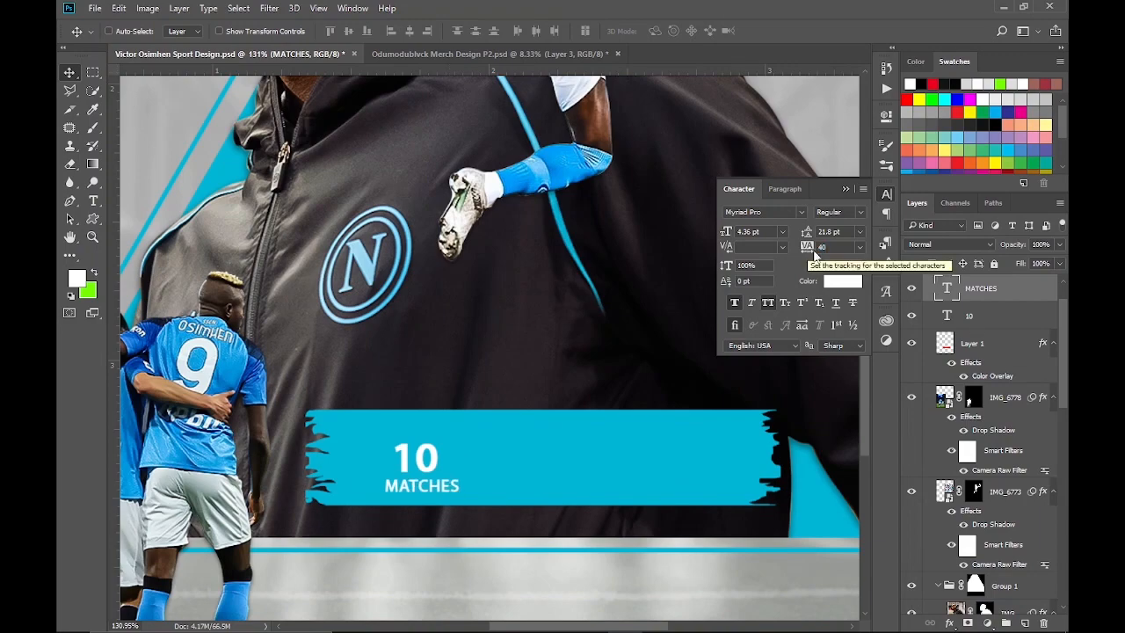
Center MATCHES beneath the 10 and move both texts toward the left end of the banner
key("Left")
key("Left")
key("Left")
left_click(970, 317, "shift")
left_click_drag(416, 468, 402, 460)
Duplicate the 10 and MATCHES texts and shift the copies right along the banner
key("ctrl+j")
key("shift+Right")
key("shift+Right")
key("shift+Right")
key("shift+Right")
key("shift+Right")
key("shift+Right")
key("shift+Right")
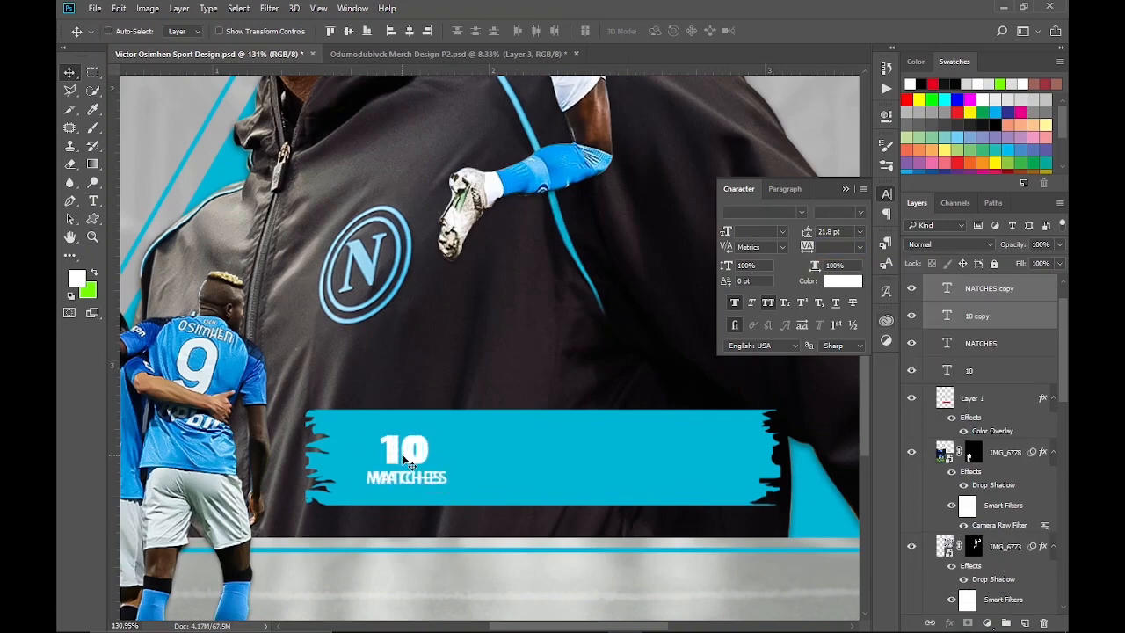
scroll(513, 486, "down", 8)
key("shift+Right")
key("shift+Right")
scroll(513, 486, "up", 10)
key("shift+Right")
key("shift+Right")
Change the duplicated texts to "6" and "GOALS"
key("t")
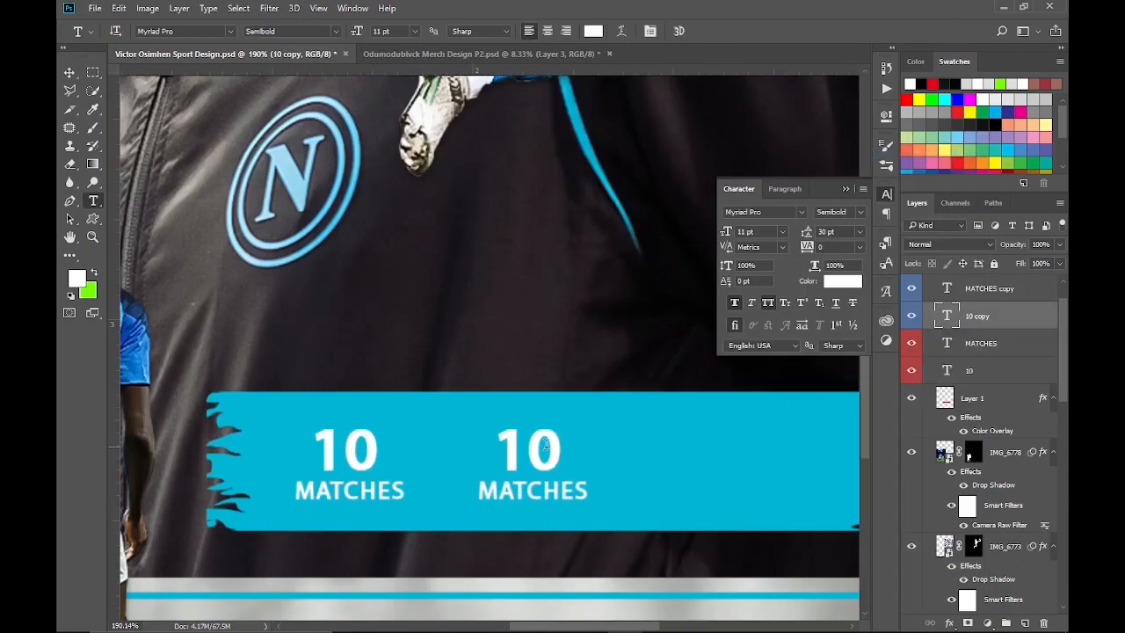
double_click(946, 315)
type("6")
double_click(527, 489)
type("GOALS")
key("ctrl+Return")
key("v")
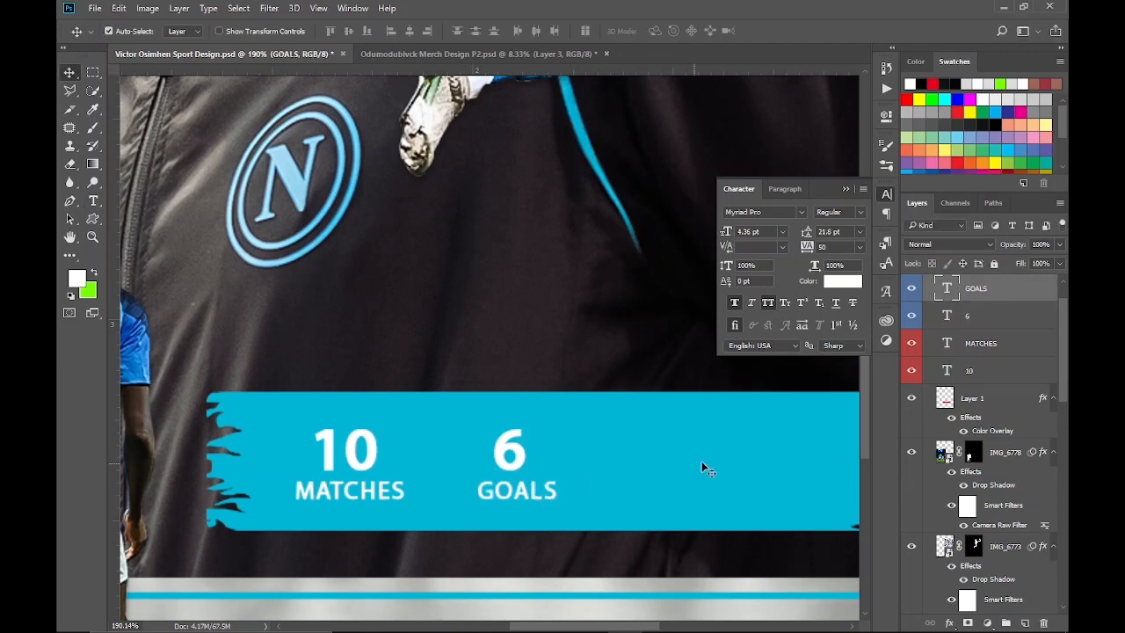
Duplicate the 6 and GOALS texts, label the copies green and shift them right along the banner
left_click(970, 315)
left_click(970, 289, "shift")
key("ctrl+j")
right_click(970, 332)
left_click(849, 196)
key("shift+Right")
key("shift+Right")
key("shift+Right")
key("shift+Right")
key("shift+Right")
key("shift+Right")
key("shift+Right")
key("shift+Right")
key("shift+Right")
key("shift+Right")
key("shift+Right")
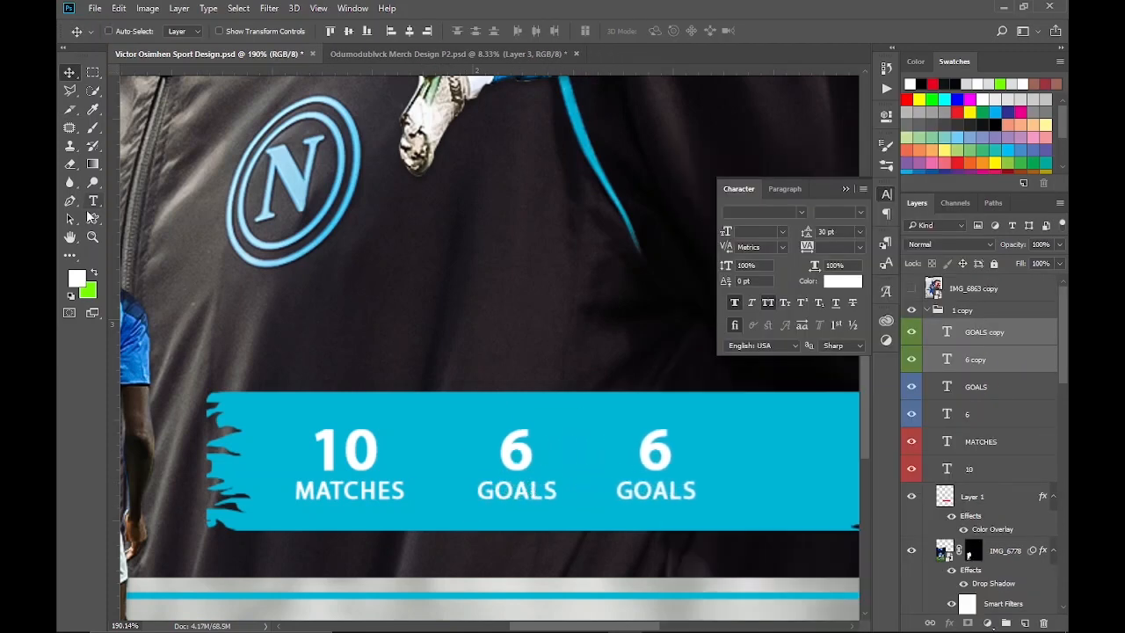
Change the green-labelled copies to "1" and "ASSISTS"
double_click(946, 359)
type("1")
double_click(946, 332)
type("ASSISTS")
key("ctrl+Return")
key("v")
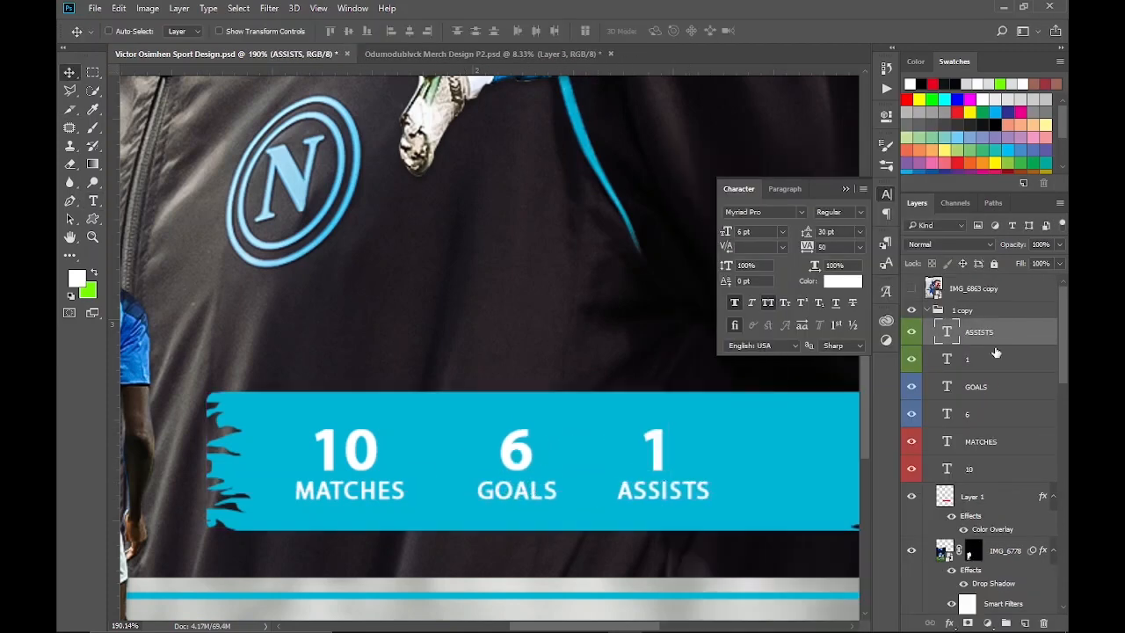
Center the 1 above ASSISTS and move both texts further right on the banner
left_click(996, 355)
key("Right")
key("Right")
key("Right")
key("Right")
scroll(479, 499, "down", 5)
left_click(995, 326, "shift")
key("shift+Right")
key("shift+Right")
key("shift+Right")
key("Left")
key("Left")
Space out the banner stats by shifting the 6 GOALS texts right and the 1 ASSISTS texts further right
left_click(995, 409)
left_click(995, 376, "shift")
key("Left")
key("Left")
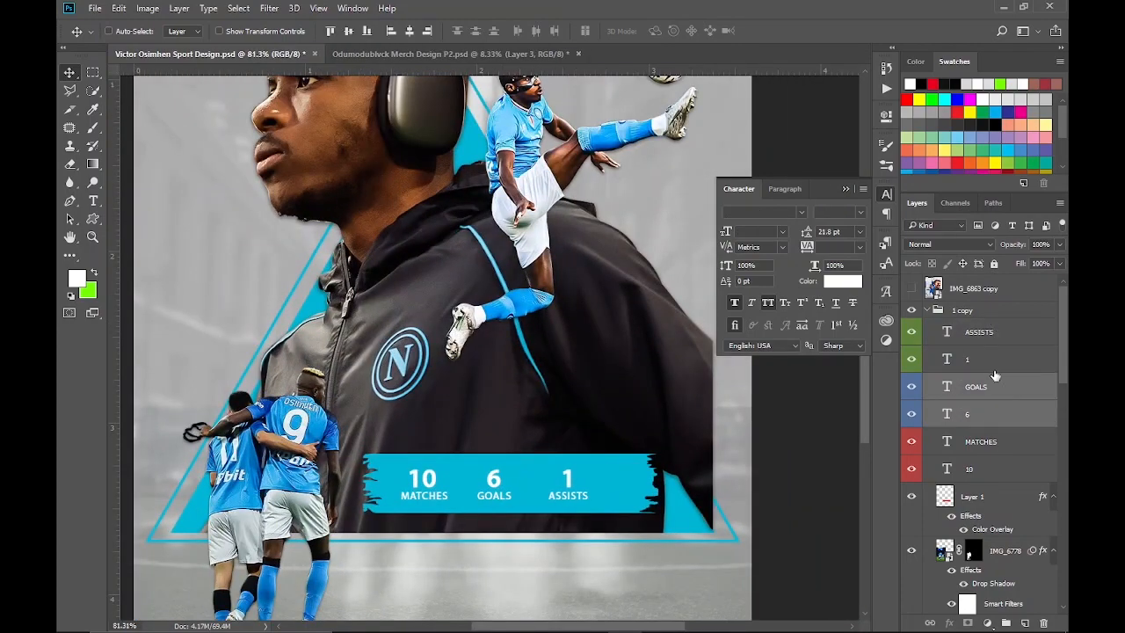
key("Right")
key("Right")
key("Right")
left_click(984, 358)
left_click(978, 332, "shift")
key("shift+Right")
key("shift+Right")
Select all six stat texts and shift them right together so they sit balanced on the cyan banner
left_click(986, 469)
left_click(988, 335, "shift")
key("shift+Right")
key("Right")
key("Right")
key("Right")
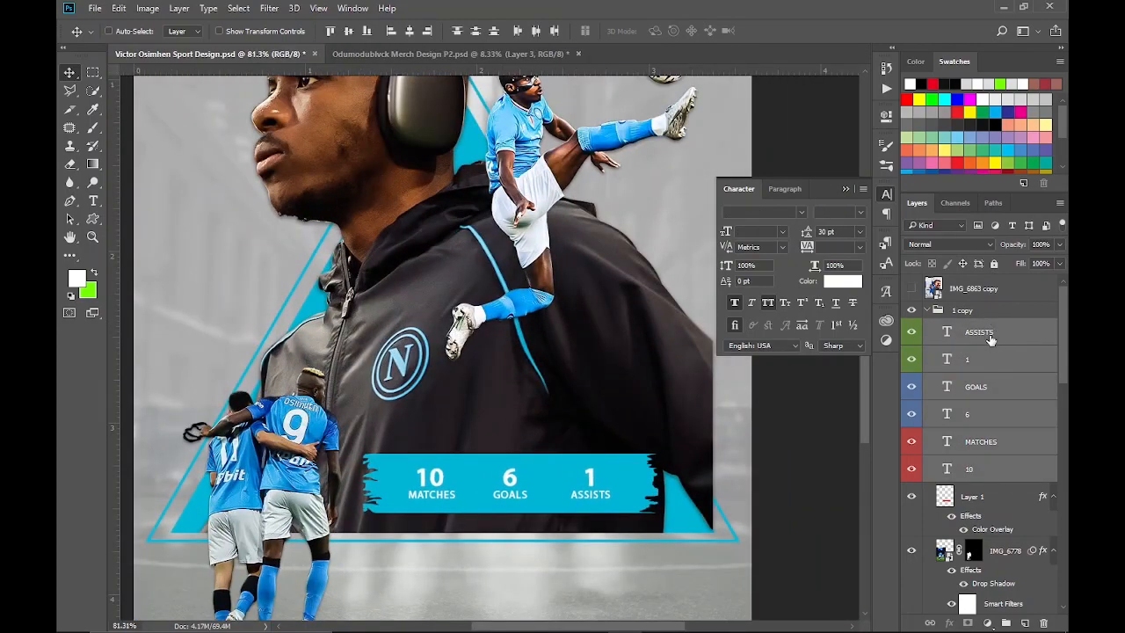
Scale the placed Napoli logo to 3.74% and position it in the poster's top-left corner
scroll(448, 363, "down", 4)
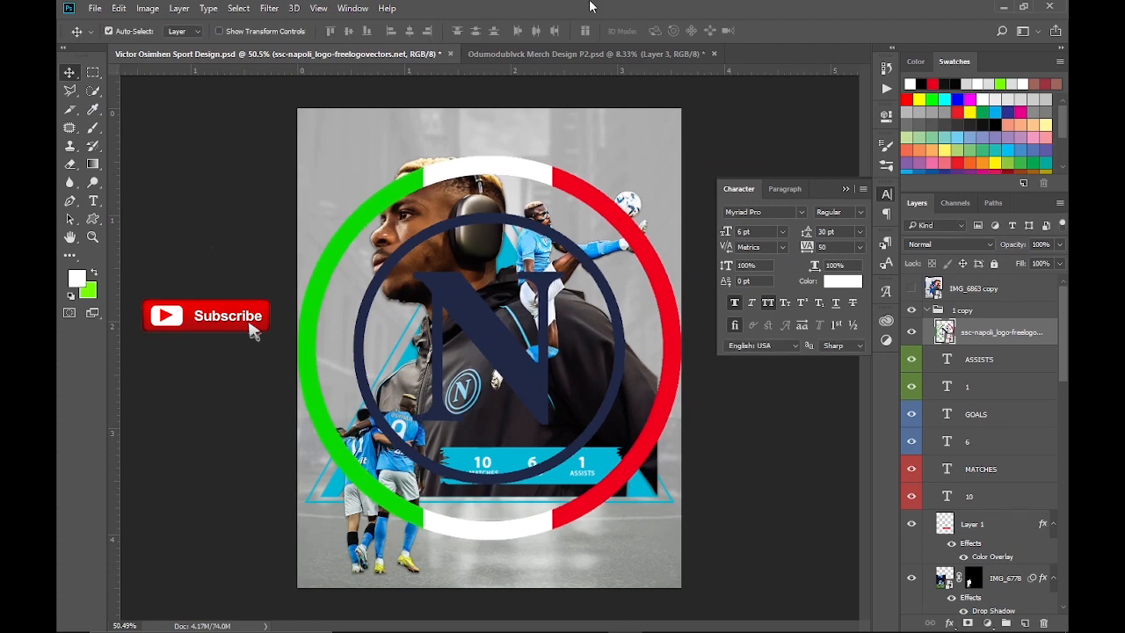
left_click_drag(728, 104, 530, 306)
left_click_drag(527, 307, 680, 98)
left_click_drag(680, 186, 348, 126)
key("Return")
key("shift+Right")
key("shift+Right")
key("shift+Right")
key("ctrl+t")
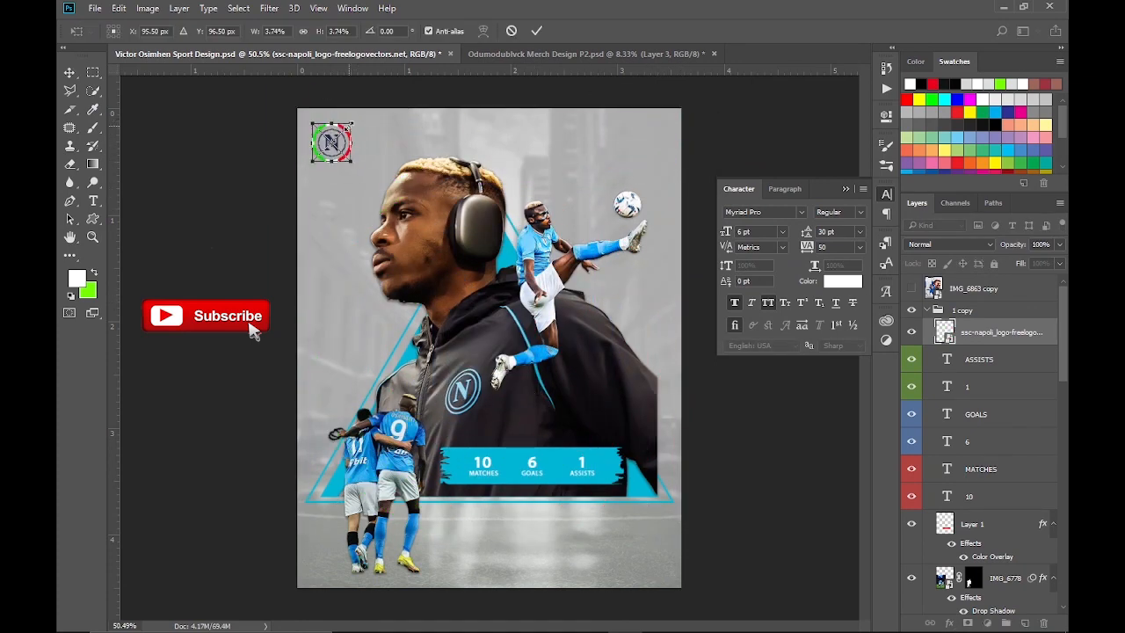
left_click(533, 32)
left_click_drag(357, 165, 349, 156)
Group the football field layer with its Levels and Black & White adjustments and name the group "grass"
scroll(984, 422, "down", 8)
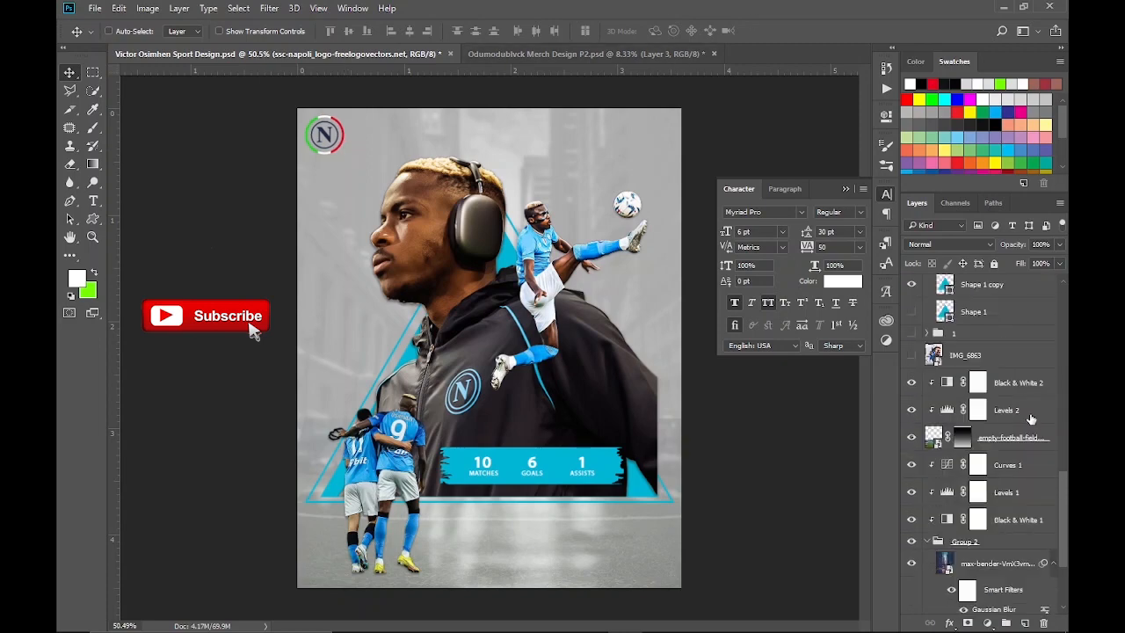
left_click(964, 377)
type("grass")
key("Return")
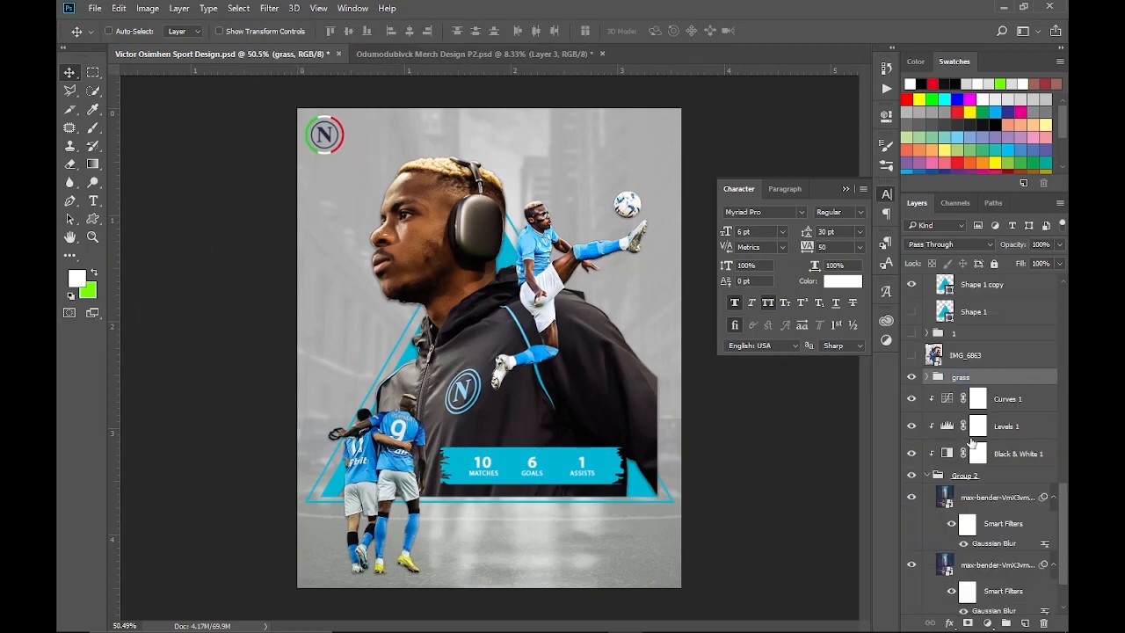
Group the city layers with their adjustments as "City" and rename the grass group "Grass"
left_click(926, 475)
left_click(965, 551)
left_click(1004, 475, "shift")
key("ctrl+g")
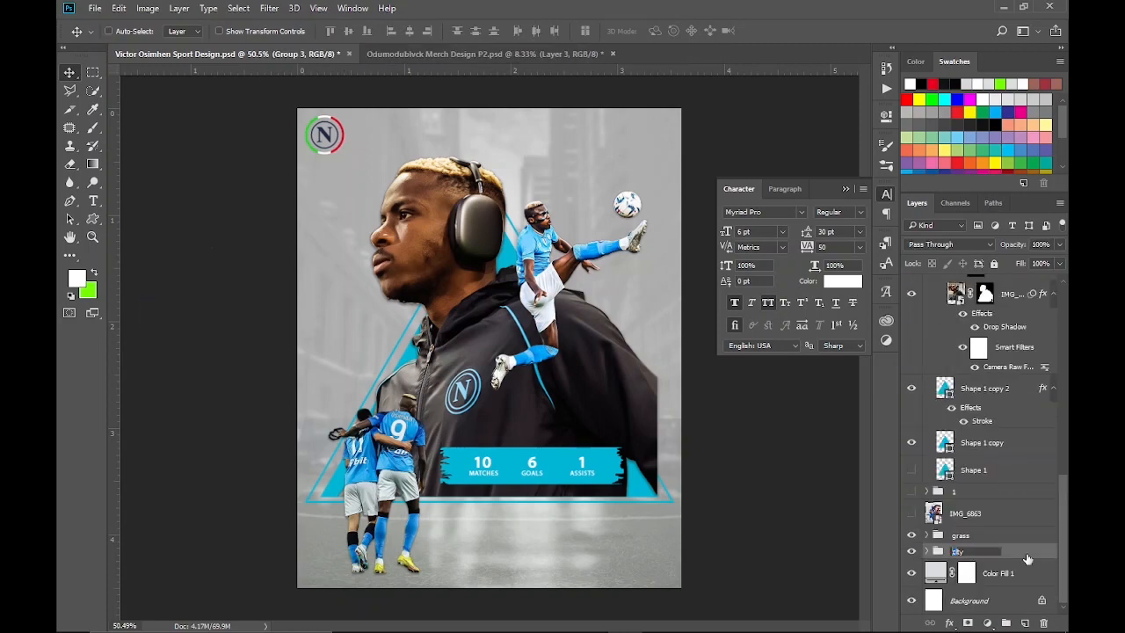
key("Tab")
left_click(1026, 581)
double_click(971, 551)
type("Ci")
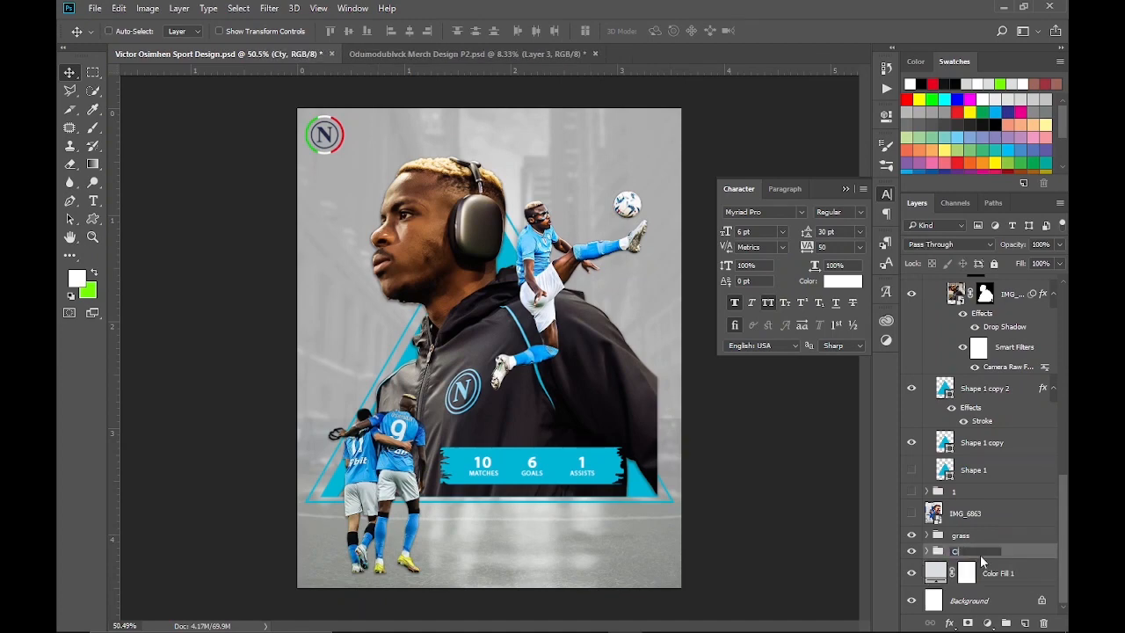
type("ty")
double_click(957, 535)
left_click(987, 622)
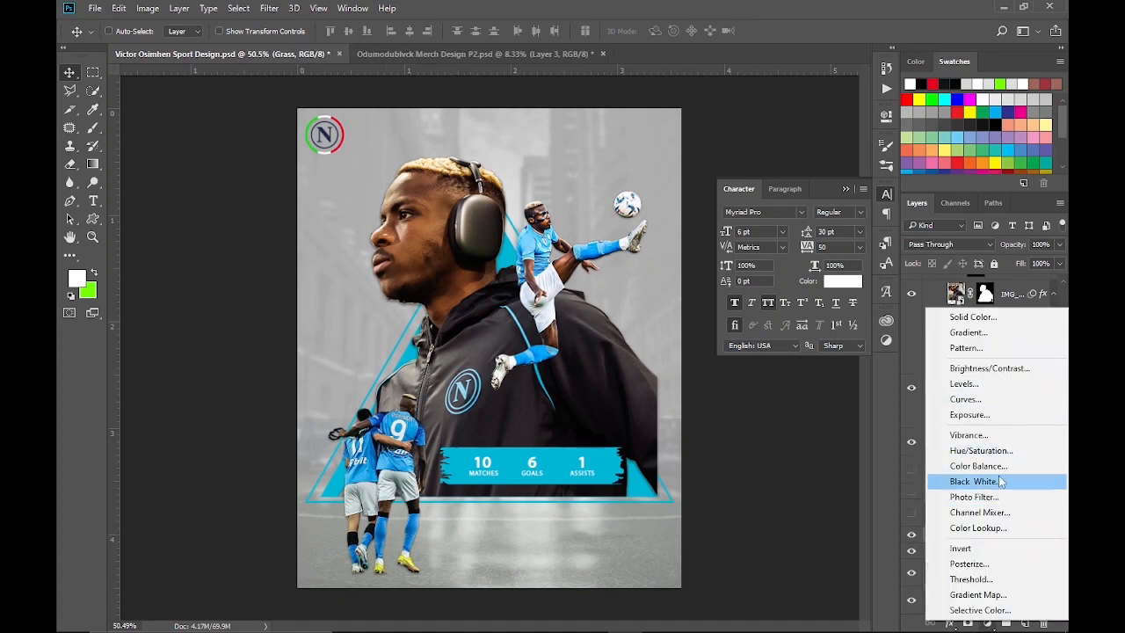
left_click(996, 591)
key("ctrl+z")
Add a linear cyan-to-transparent Gradient Fill layer at 90° above the Grass group
left_click(987, 622)
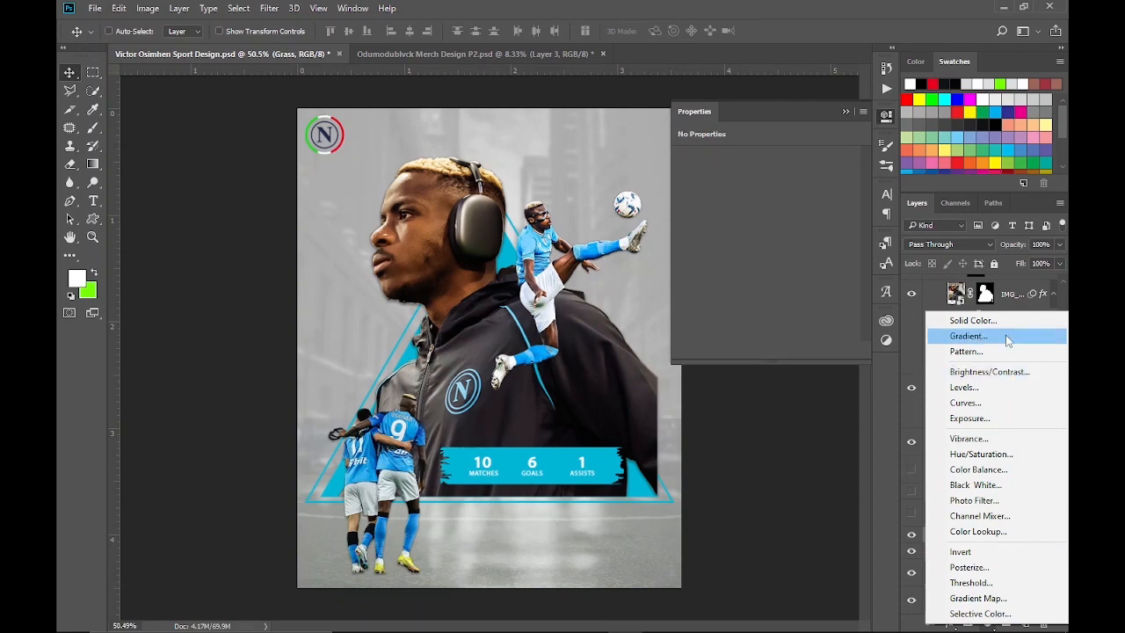
left_click(966, 328)
left_click(826, 156)
left_click(746, 412)
left_click(609, 463)
left_click(700, 146)
left_click(939, 155)
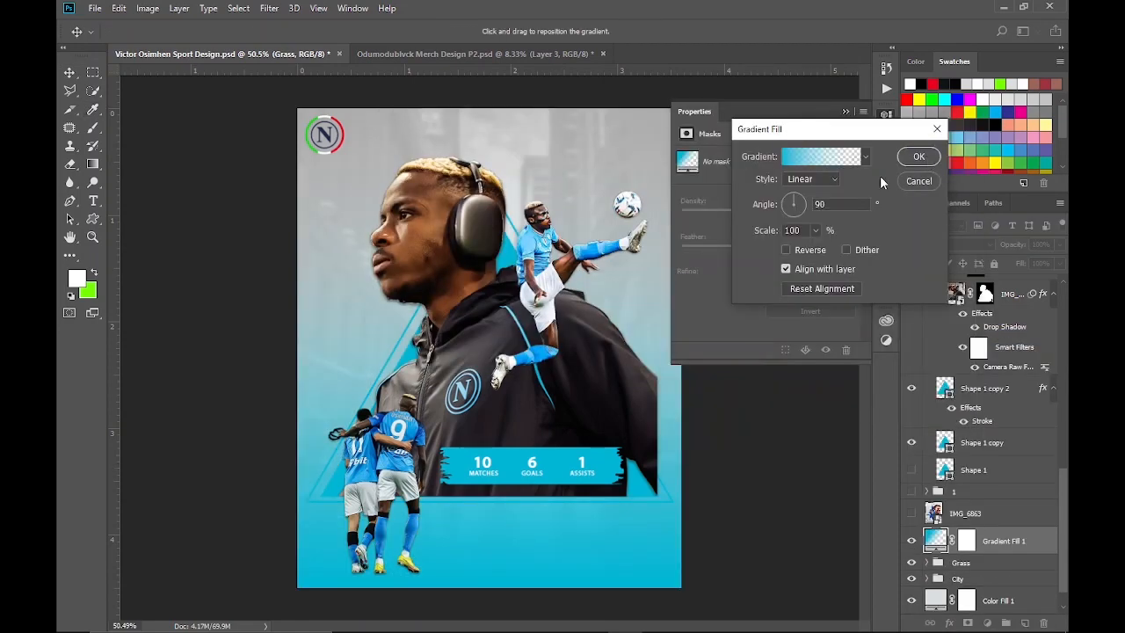
left_click(918, 156)
Rotate the gradient fill so the cyan comes in diagonally from the poster's left, and lower its opacity to 47%
double_click(937, 540)
mouse_move(798, 199)
left_mouse_down()
mouse_move(801, 210)
mouse_move(787, 209)
mouse_move(799, 197)
mouse_move(798, 224)
mouse_move(796, 211)
left_mouse_up()
key("Return")
left_click_drag(1056, 257, 1023, 269)
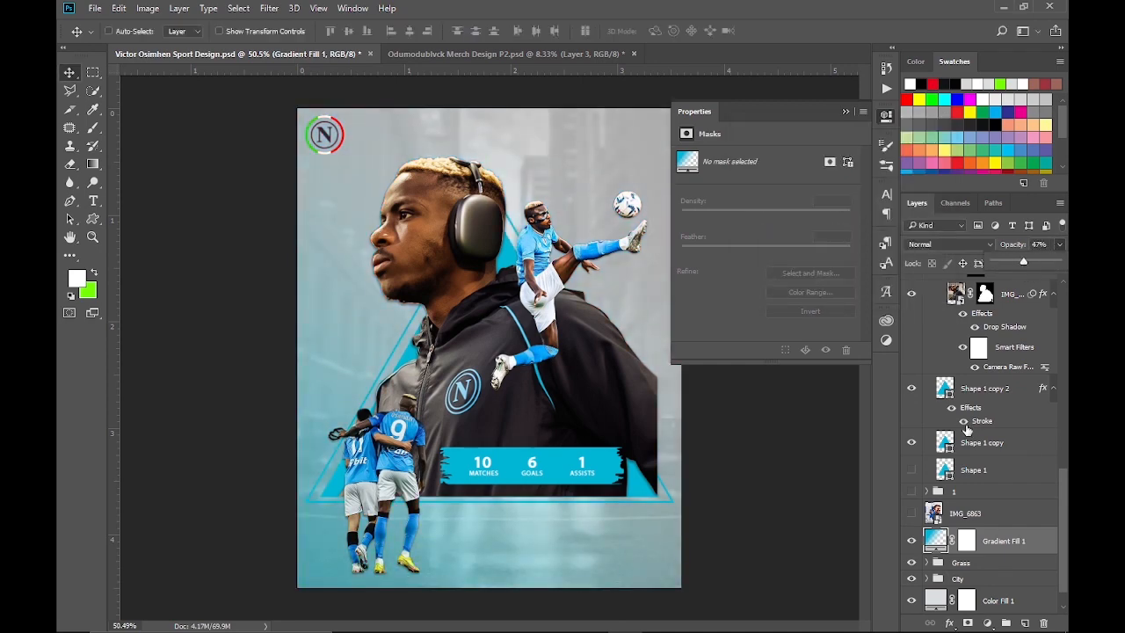
Compare blend modes for the gradient fill, choose Linear Burn and reduce its fill to 90%
left_click(949, 244)
left_click(929, 294)
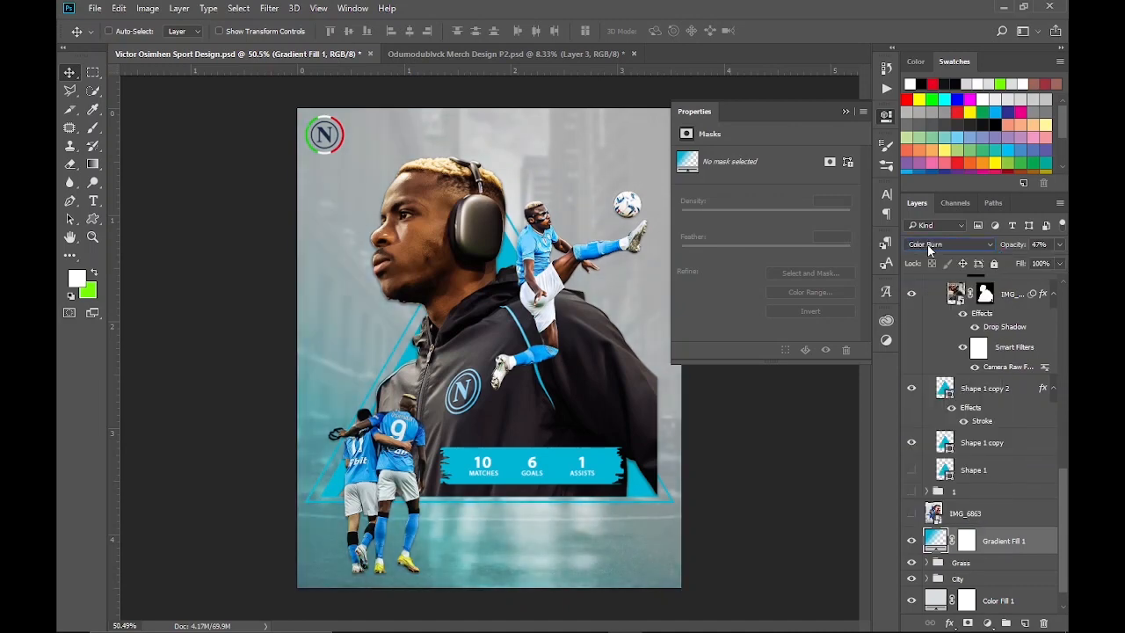
scroll(927, 244, "down", 13)
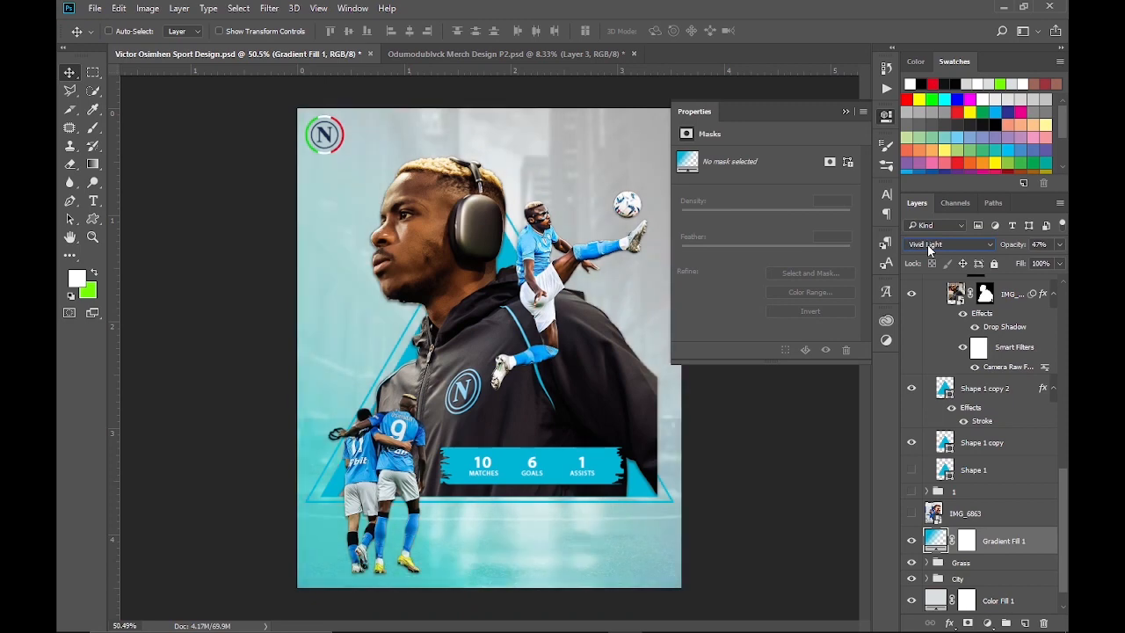
scroll(928, 248, "down", 5)
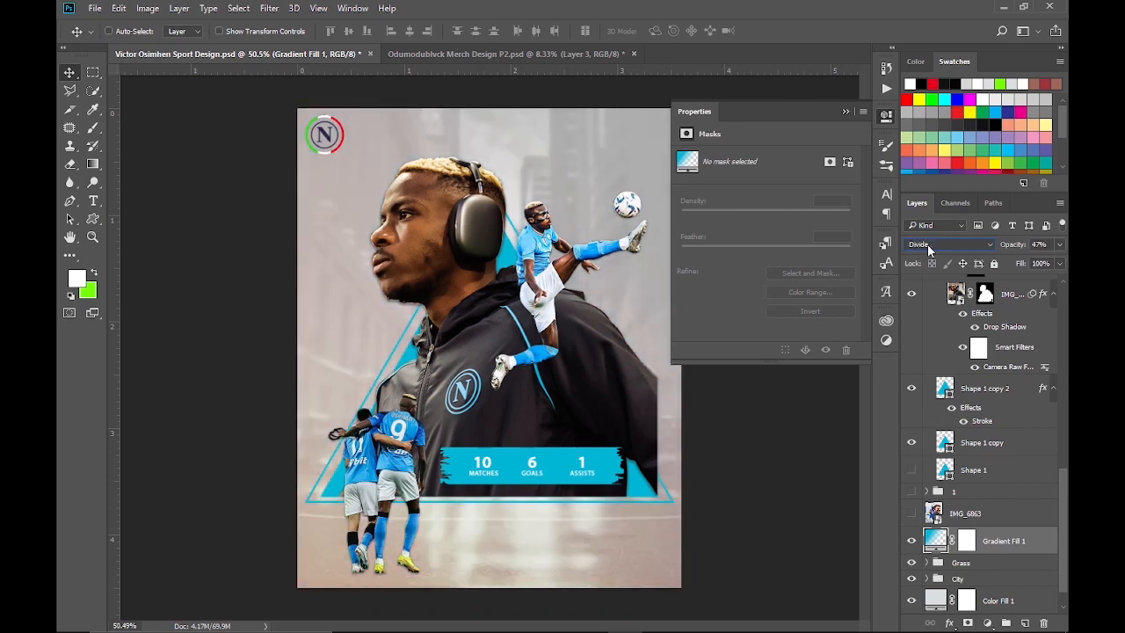
left_click(929, 248)
left_click(933, 296)
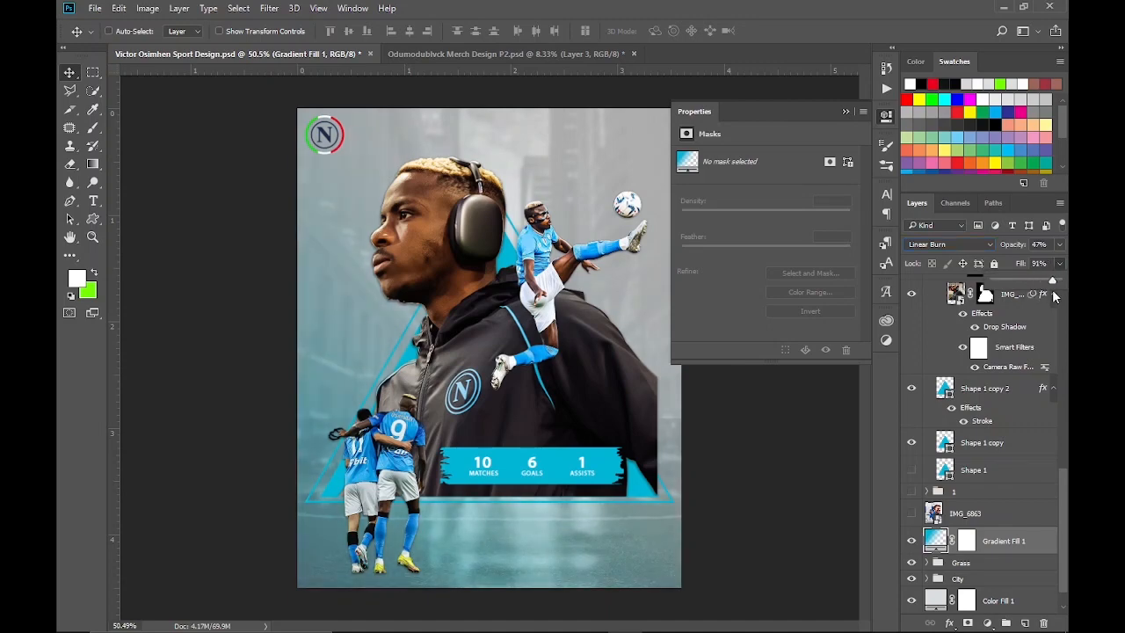
Duplicate the gradient fill layer to intensify the cyan tint
right_click(1007, 537)
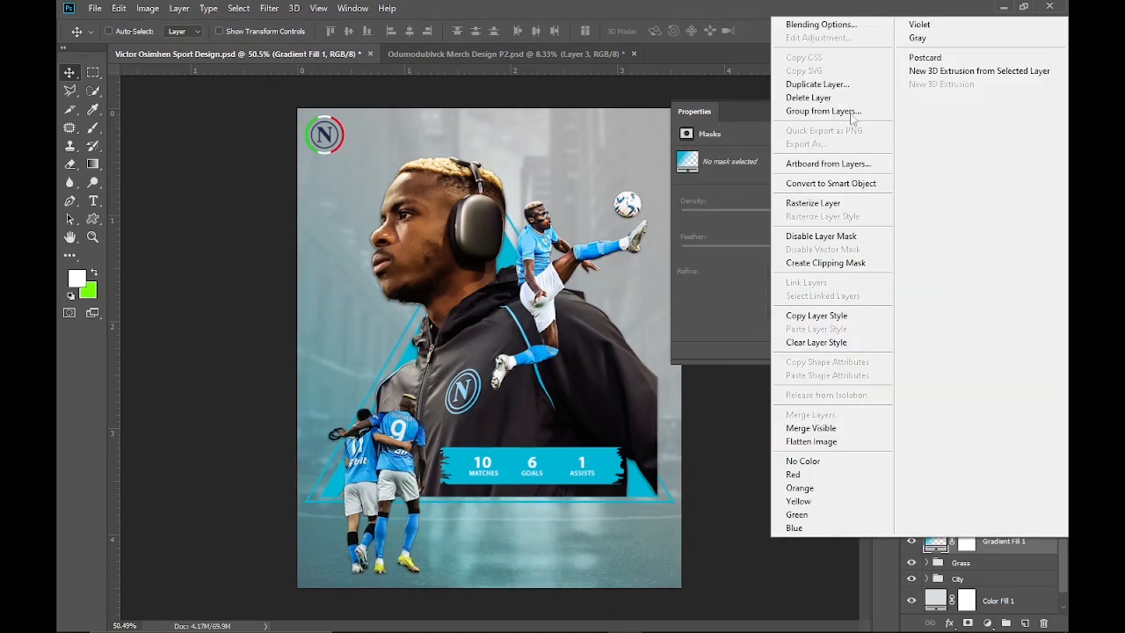
left_click(834, 85)
key("Return")
Add a Levels adjustment above the gradient fills with output white 241, input white 207 and a raised black point
scroll(989, 417, "down", 2)
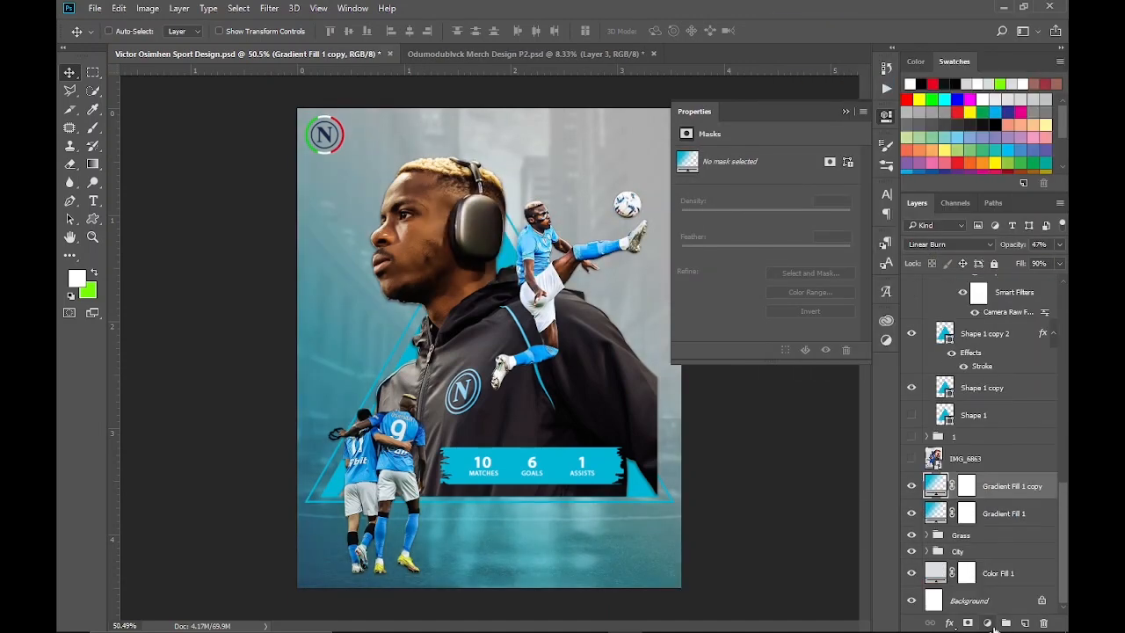
left_click(987, 623)
left_click(976, 390)
left_click_drag(852, 296, 844, 297)
mouse_move(698, 296)
left_mouse_down()
mouse_move(711, 299)
mouse_move(697, 297)
left_mouse_up()
left_click_drag(851, 255, 823, 258)
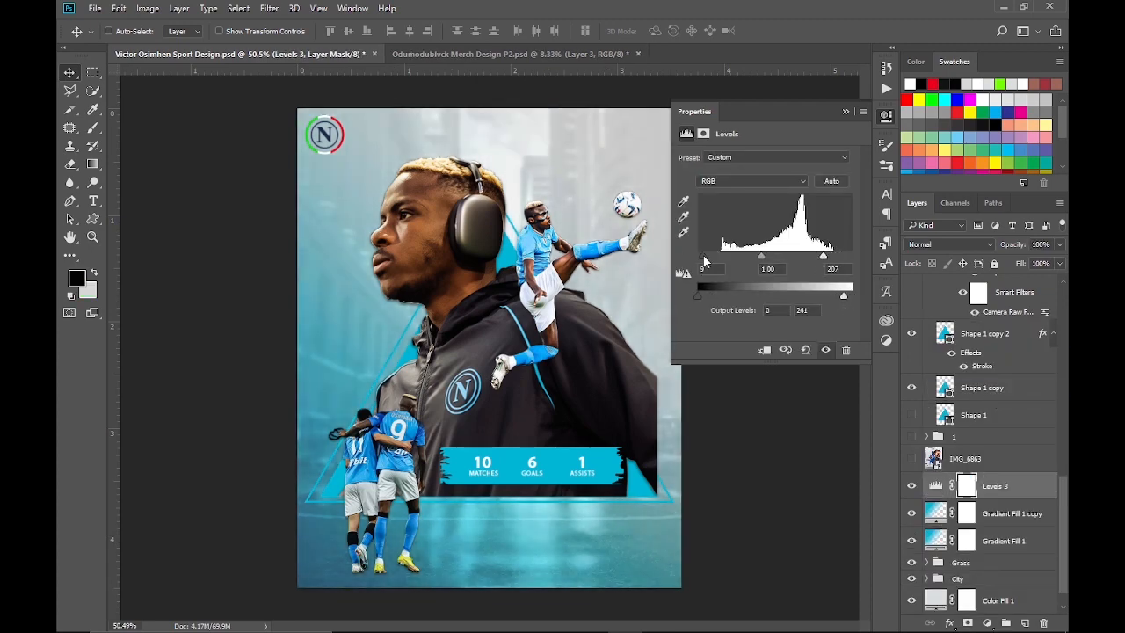
left_click_drag(697, 256, 722, 264)
left_click(884, 118)
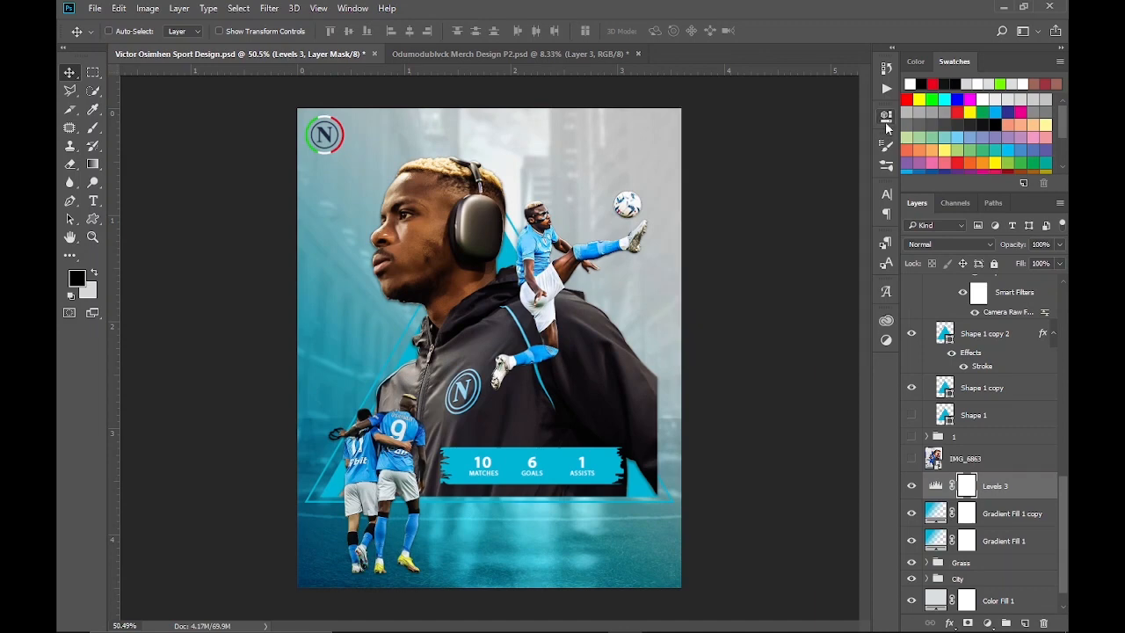
Open the stroke settings of the triangle outline, Shape 1 copy 2, leaving the poster in view
left_click(984, 334)
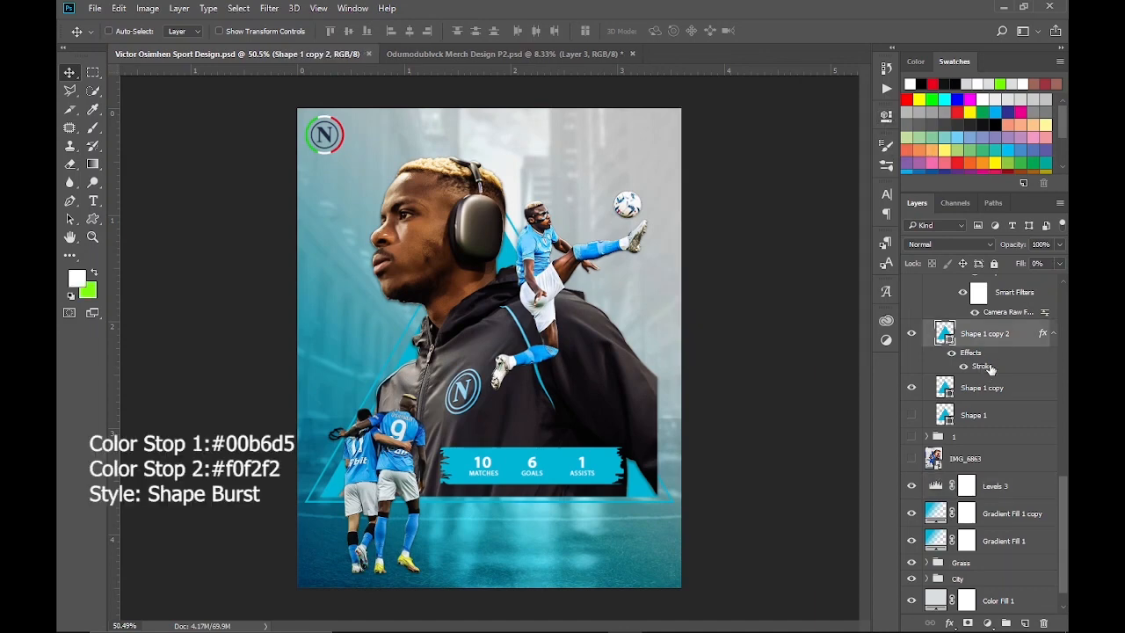
double_click(990, 369)
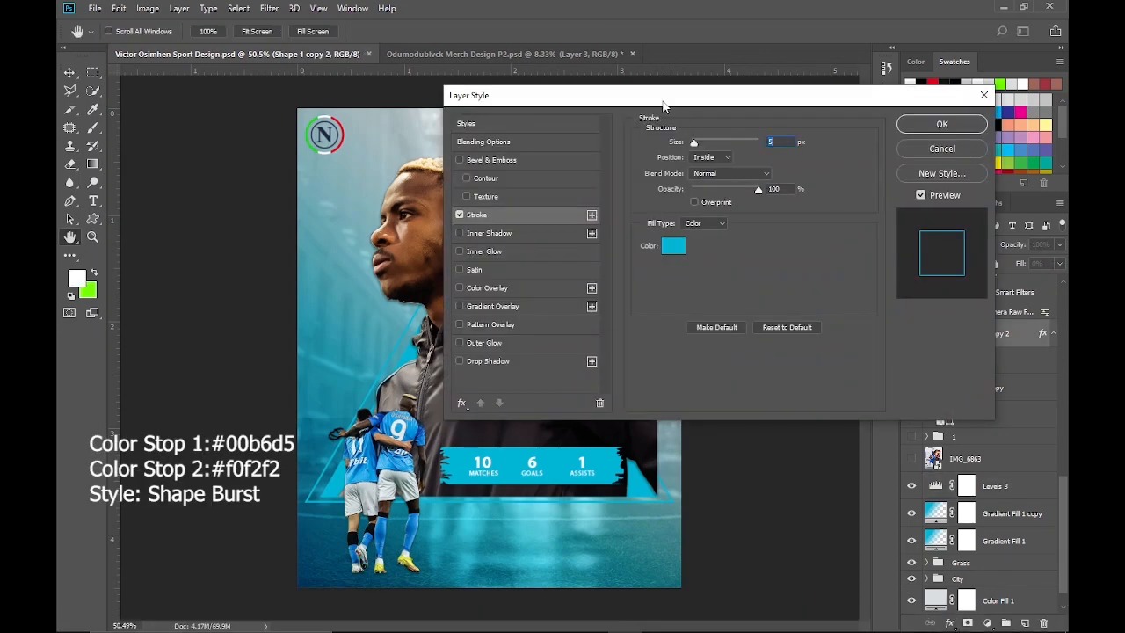
left_click_drag(562, 88, 779, 100)
Set the triangle outline's stroke color to near-white f5f6f6
left_click(927, 255)
left_click(876, 245)
mouse_move(701, 148)
left_mouse_down()
mouse_move(901, 133)
mouse_move(811, 142)
left_mouse_up()
mouse_move(683, 184)
left_mouse_down()
mouse_move(683, 194)
mouse_move(679, 181)
left_mouse_up()
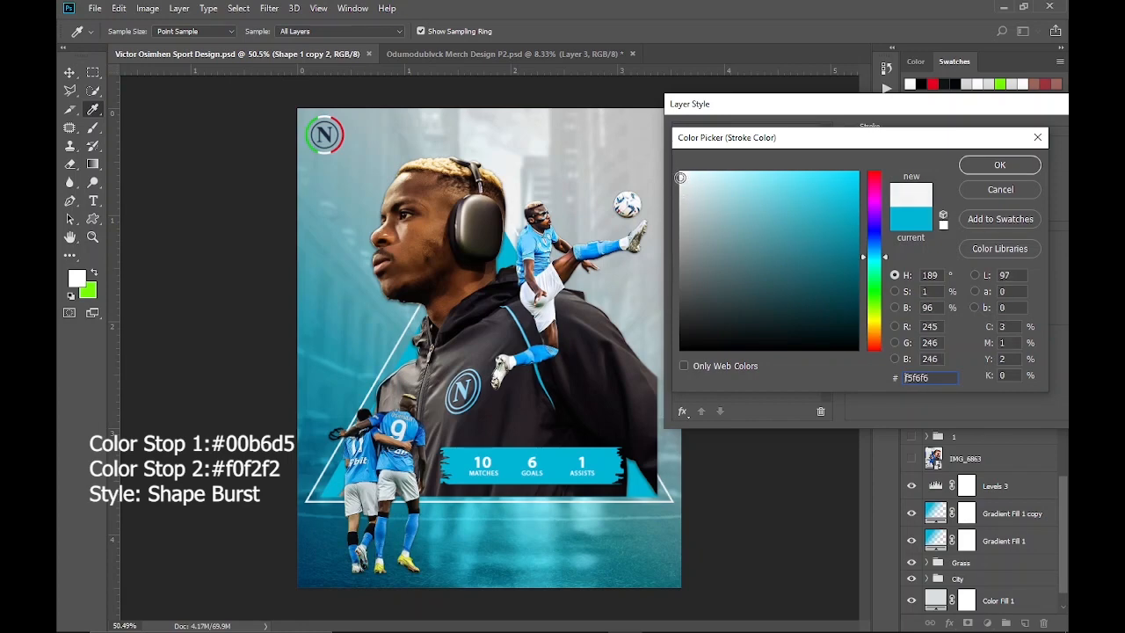
left_click(969, 169)
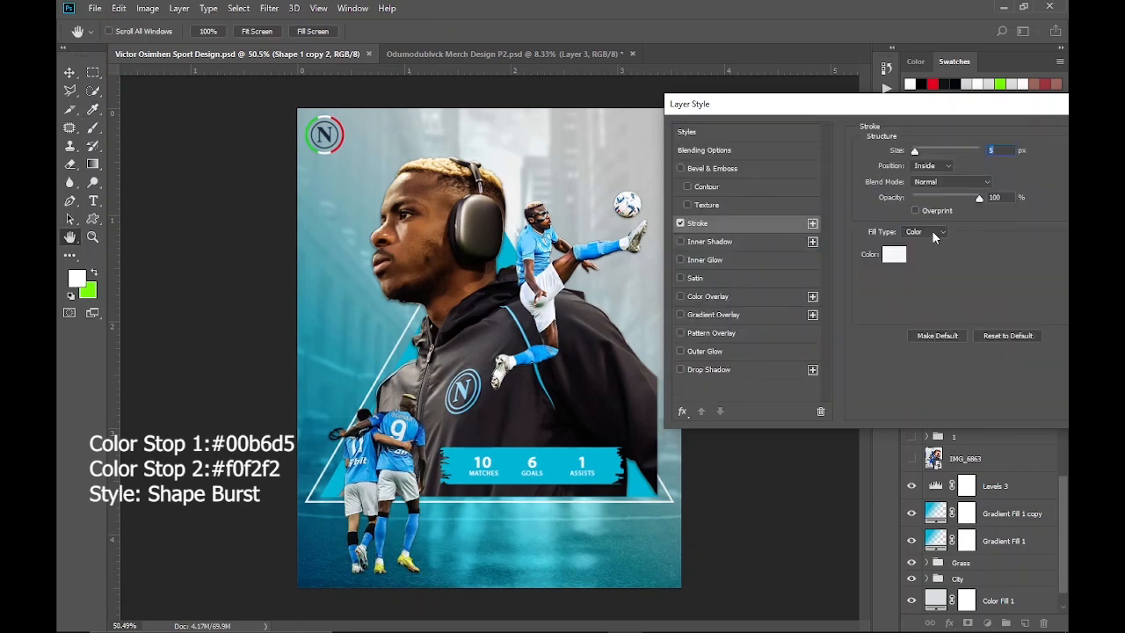
Switch the stroke's fill type to Gradient and set its first color stop to 00b6d5
left_click(932, 232)
left_click(931, 252)
left_click(943, 255)
left_click(682, 360)
left_click(745, 414)
type("00b6d5")
key("Return")
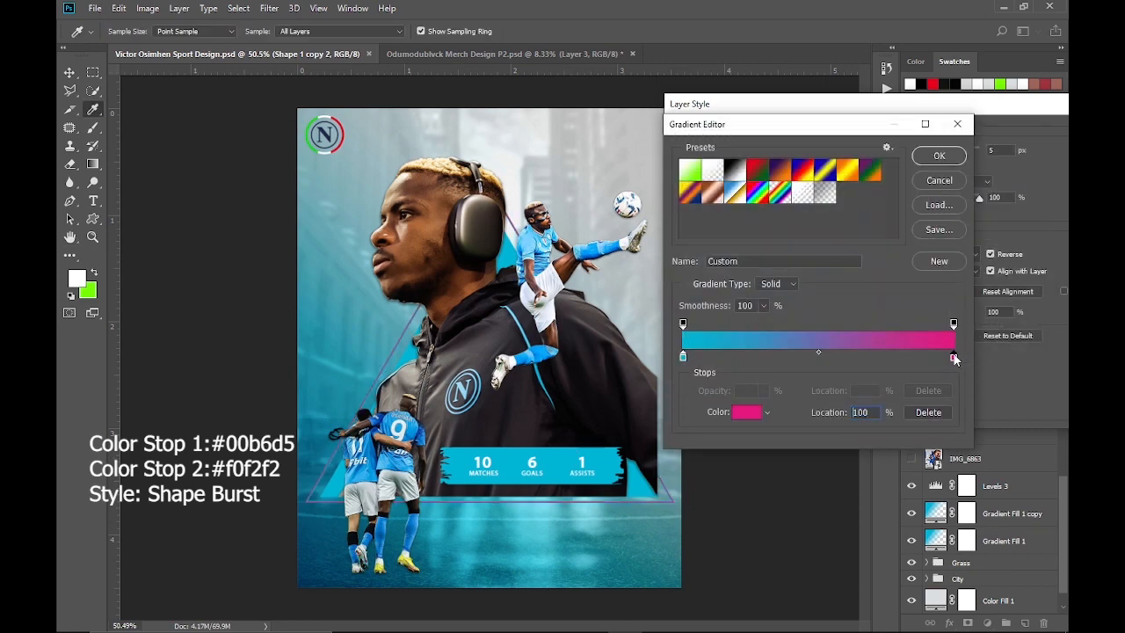
Set the stroke gradient's second color stop to f0f2f2 and accept the gradient
left_click(956, 358)
left_click(745, 414)
type("00b6d5")
left_click(680, 181)
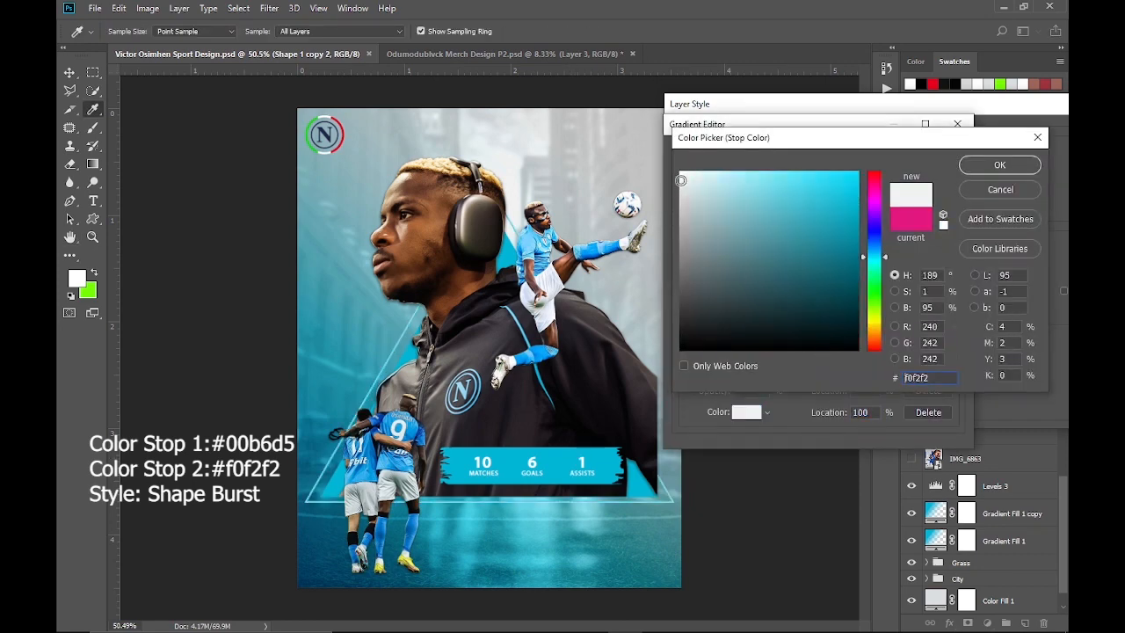
key("Return")
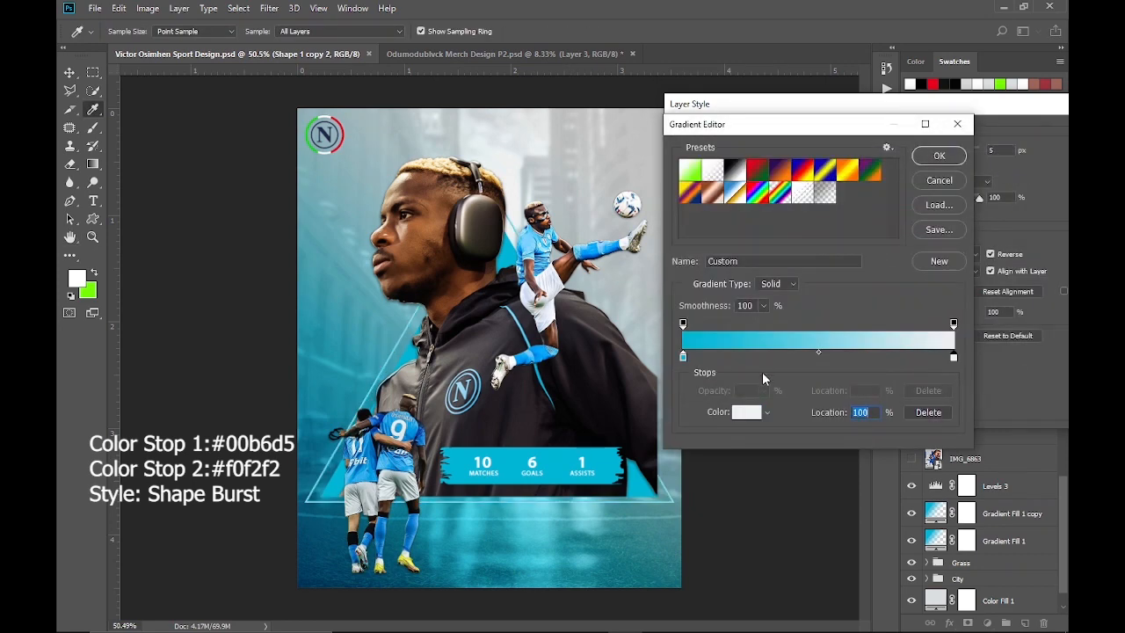
left_click(939, 158)
Reposition the stroke gradient's stops, moving the white color stop to about 58% and the cyan stop slightly inward
left_click(923, 256)
left_click_drag(953, 357, 922, 355)
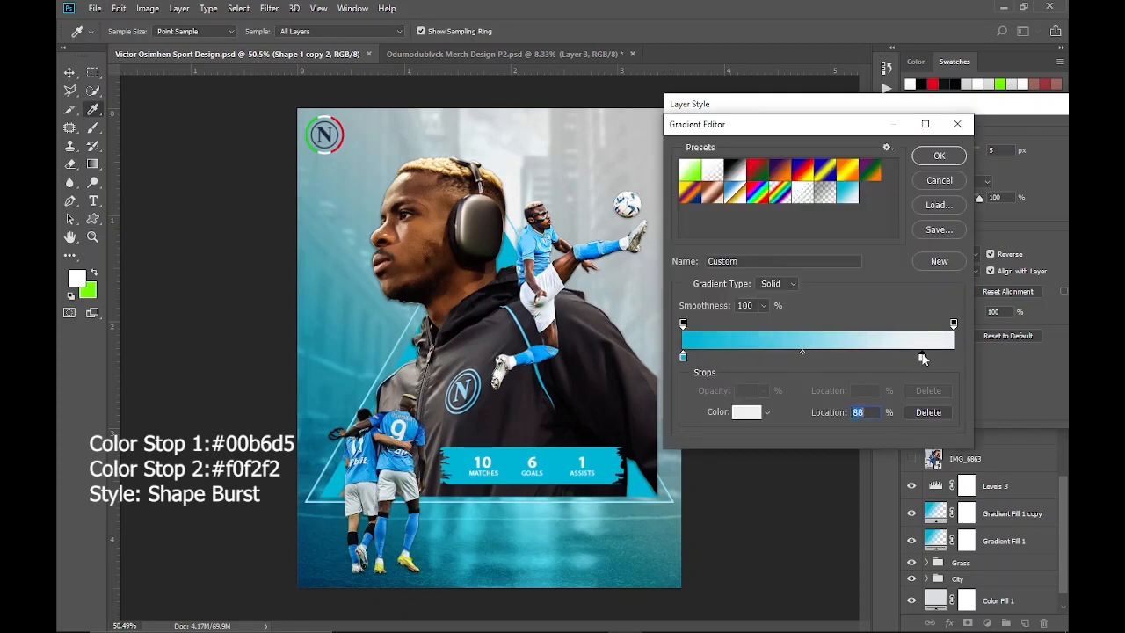
key("Return")
left_click_drag(921, 111, 835, 136)
left_click(846, 279)
left_click_drag(953, 323, 850, 322)
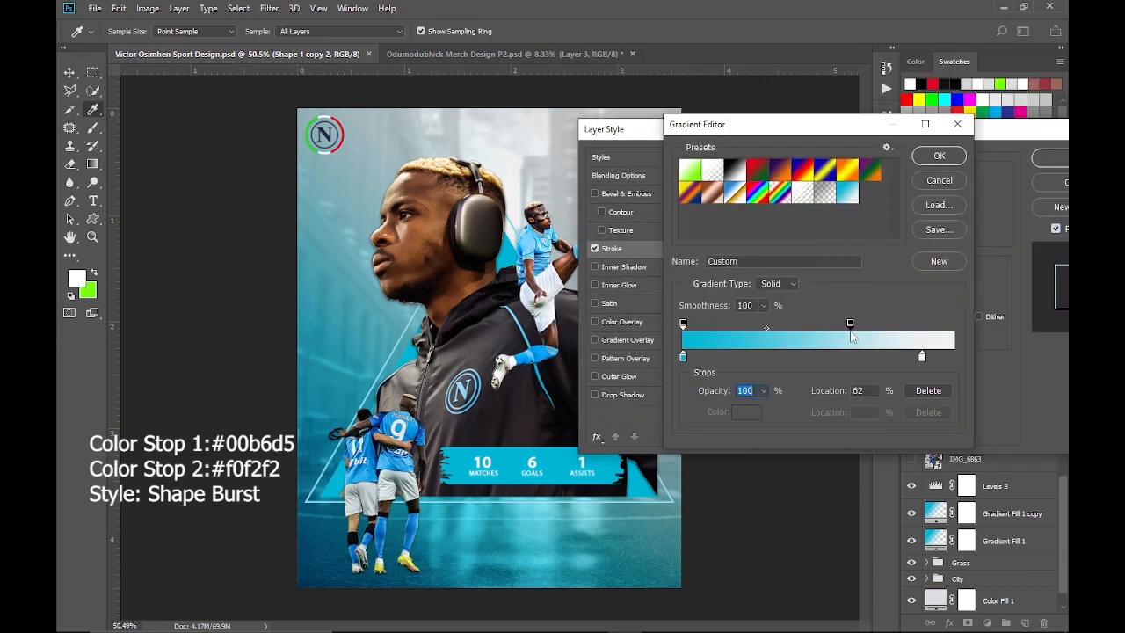
left_click_drag(921, 356, 841, 358)
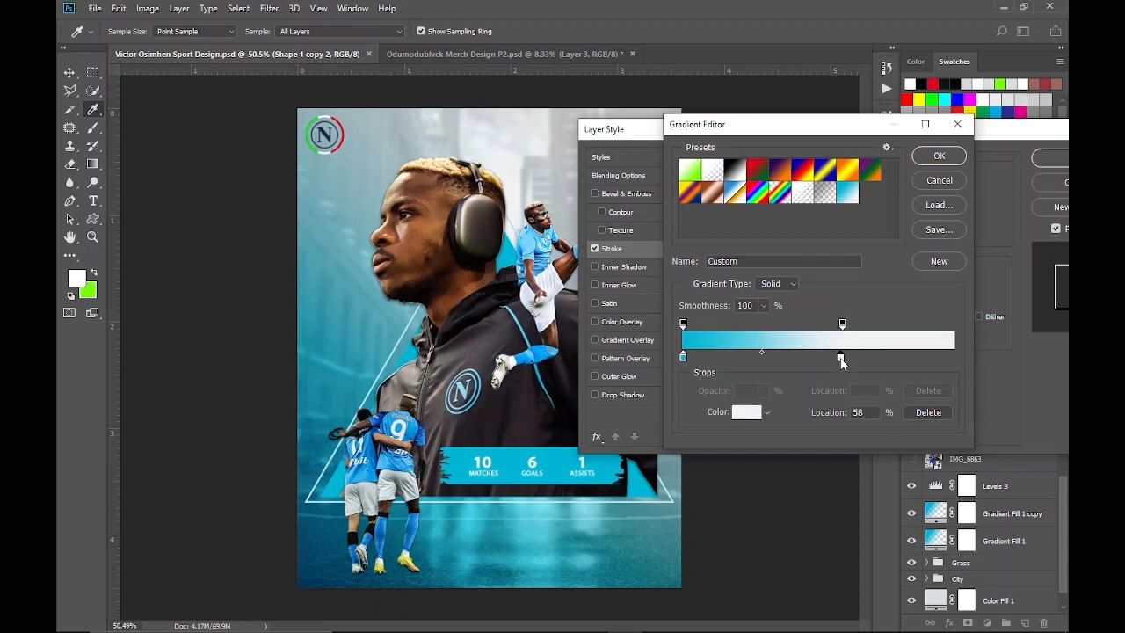
left_click_drag(683, 357, 716, 369)
key("Return")
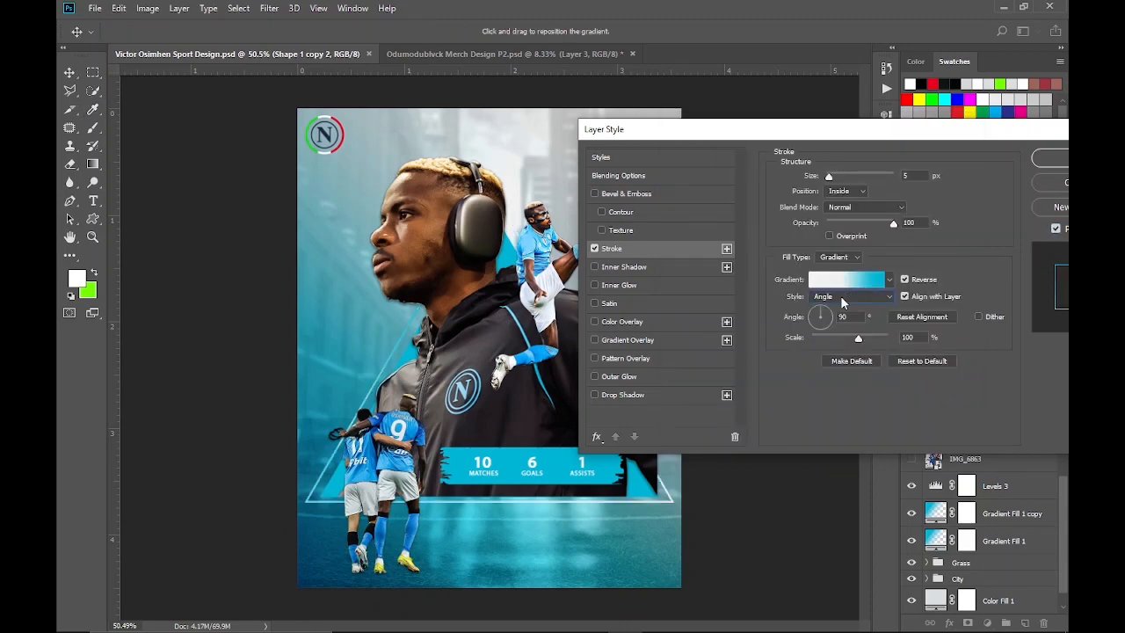
Compare the Linear and Shape Burst styles for the stroke gradient and choose Shape Burst
left_click(847, 297)
left_click(844, 353)
left_click(850, 297)
left_click(845, 307)
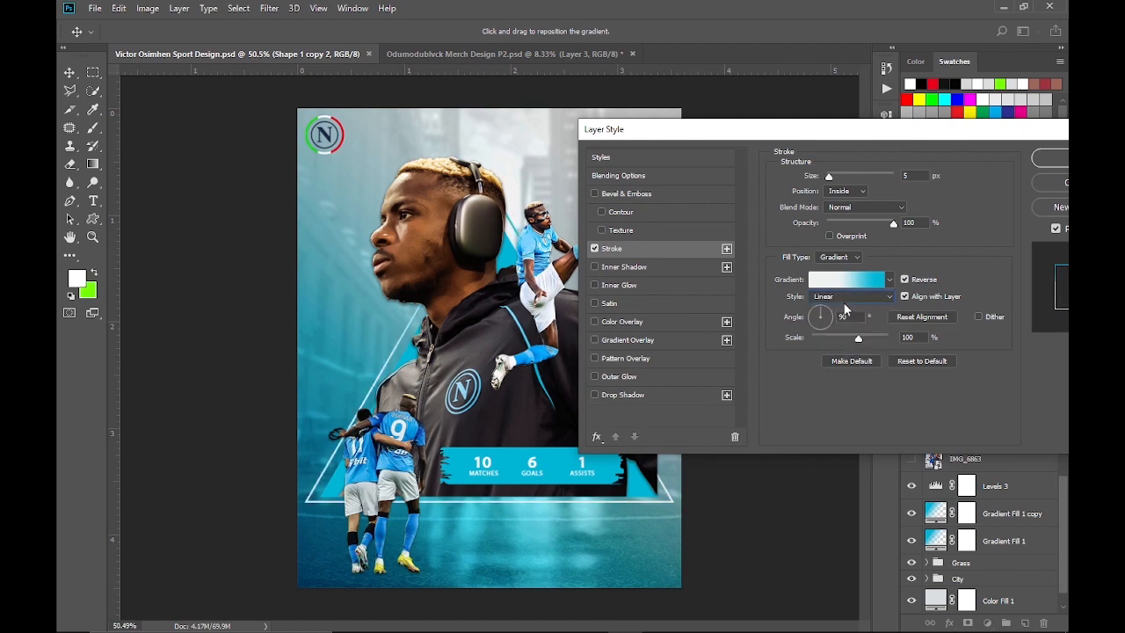
left_click(846, 298)
left_click(846, 352)
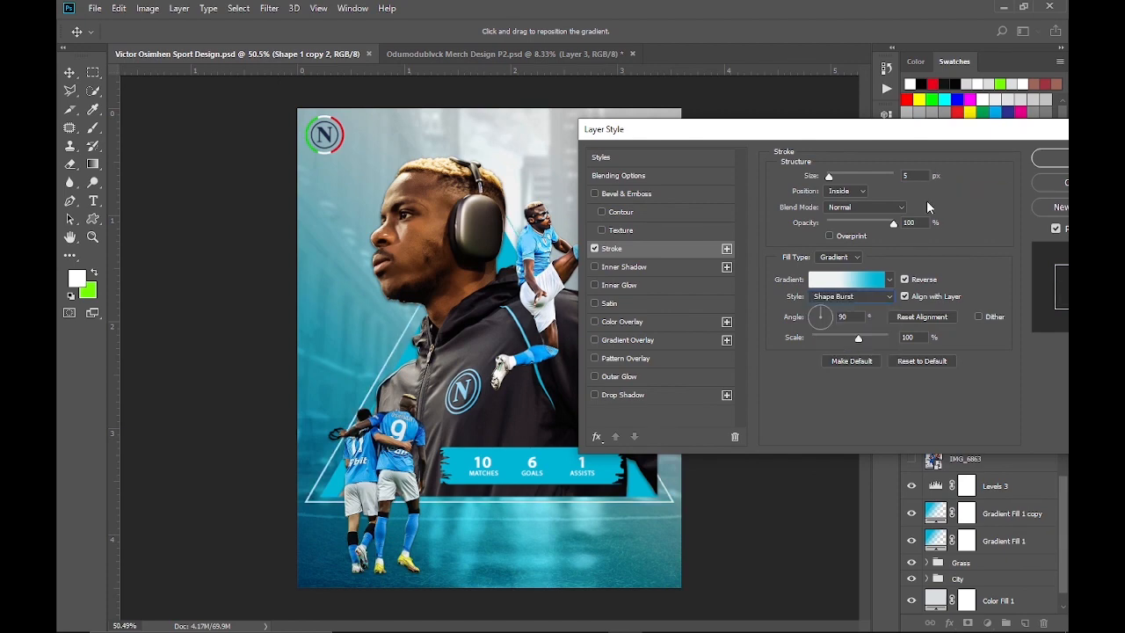
Fine-tune the stroke gradient's stops and apply the layer style to the triangle outline
left_click_drag(929, 135, 929, 108)
left_click(844, 253)
left_click_drag(682, 323, 802, 356)
left_click(939, 155)
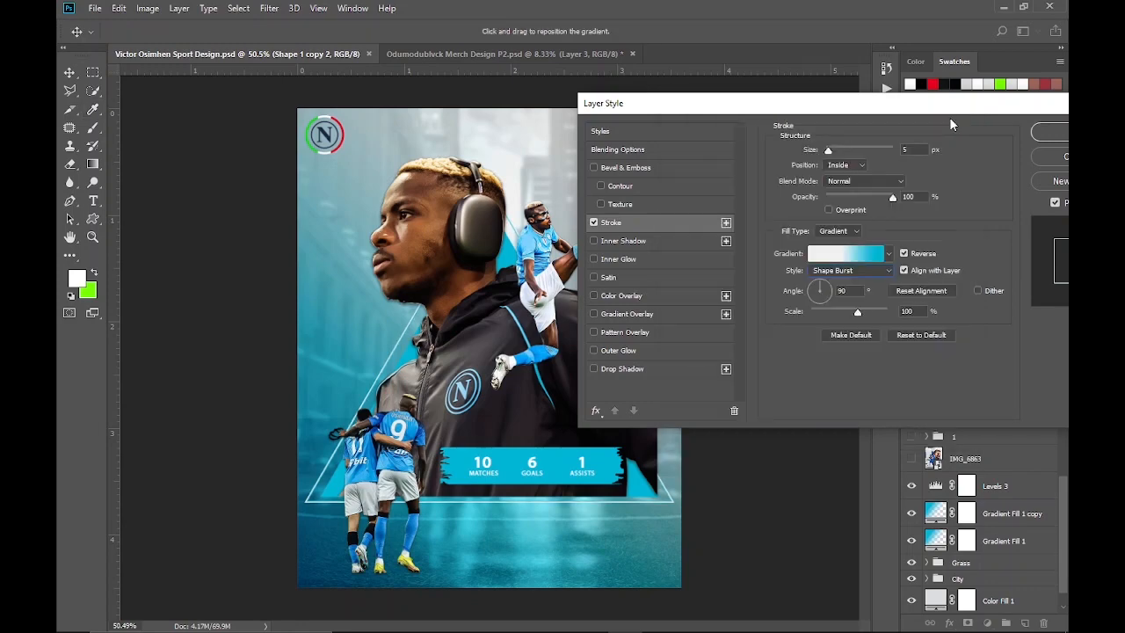
left_click_drag(949, 111, 788, 119)
left_click(912, 141)
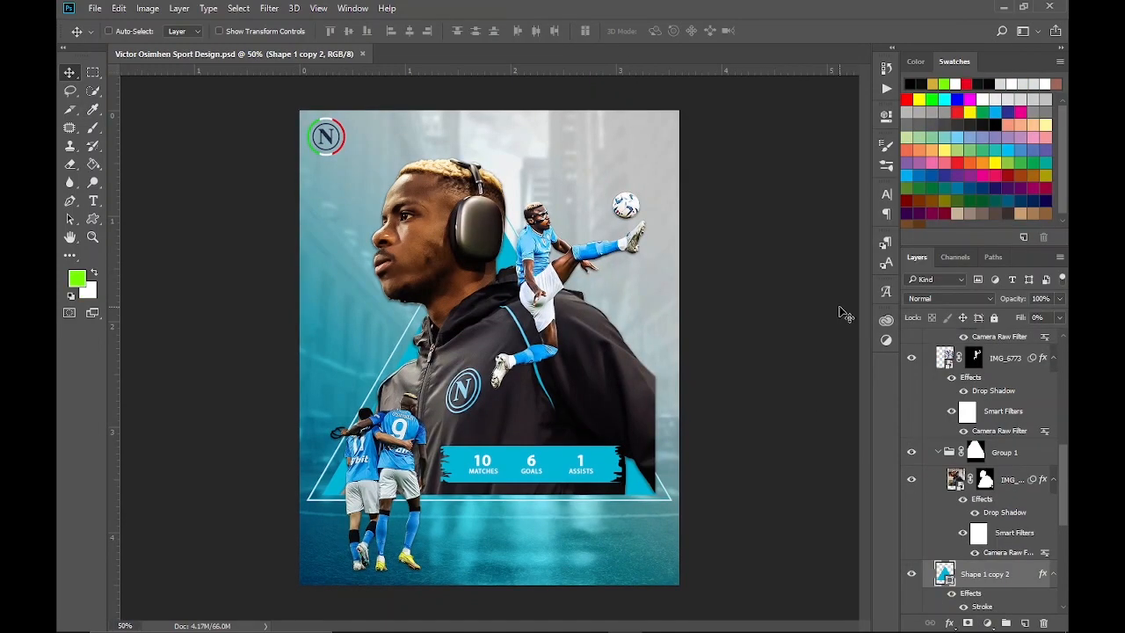
Select the Napoli logo layer as the insertion point and set the Type tool's text color to white
left_click_drag(988, 249, 988, 194)
scroll(984, 395, "up", 5)
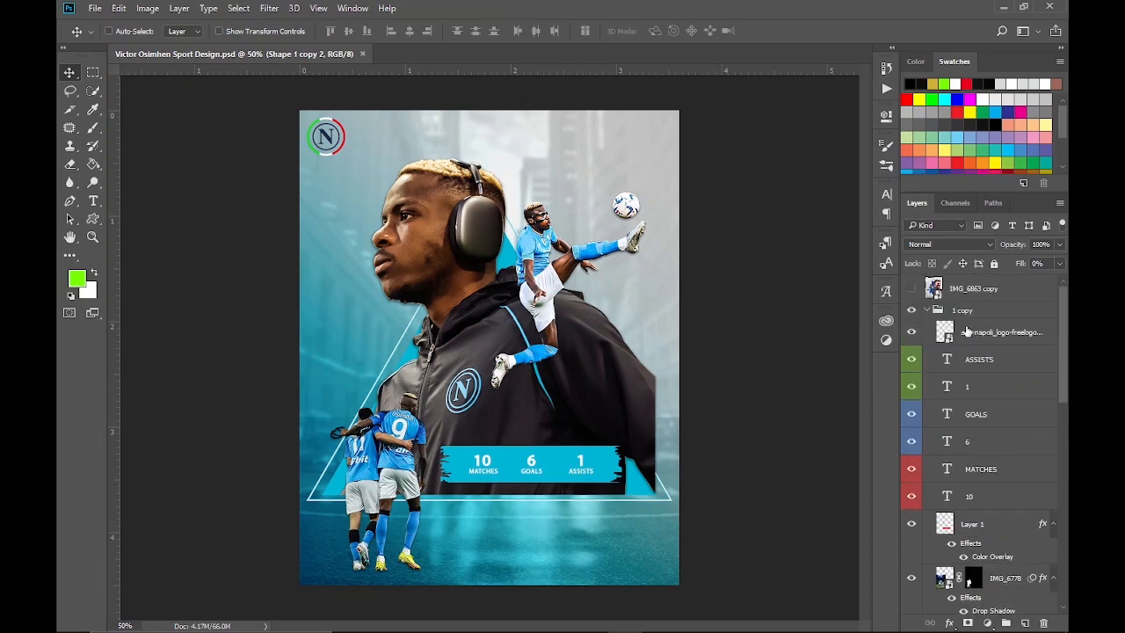
left_click(1001, 332)
key("t")
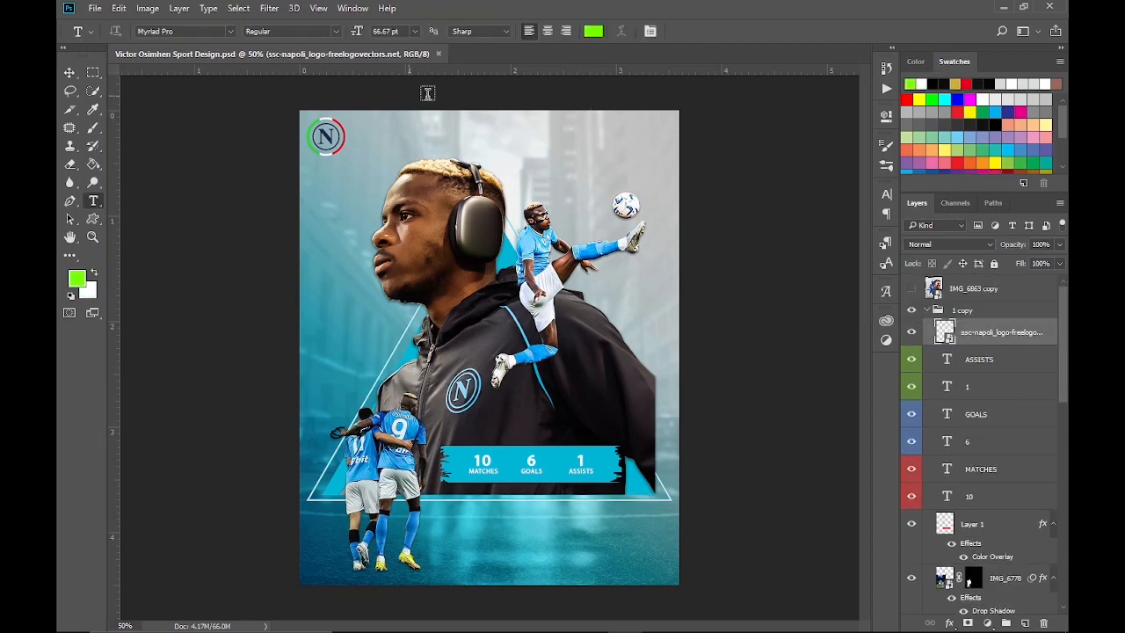
left_click(593, 31)
left_click(613, 243)
left_click(968, 200)
left_click(94, 272)
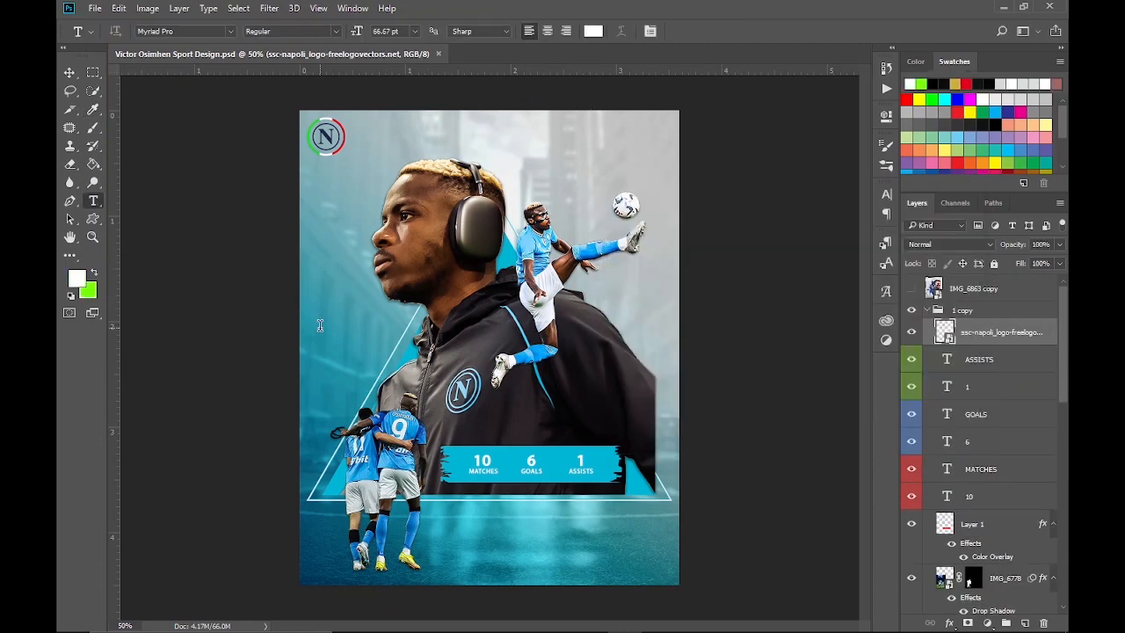
Add the text "victor osimhen" at 11 pt beside the large portrait and duplicate its layer twice
left_click(320, 326)
left_click(413, 32)
left_click(412, 130)
type("victor osimhen")
left_click(984, 334)
key("ctrl+j")
key("ctrl+j")
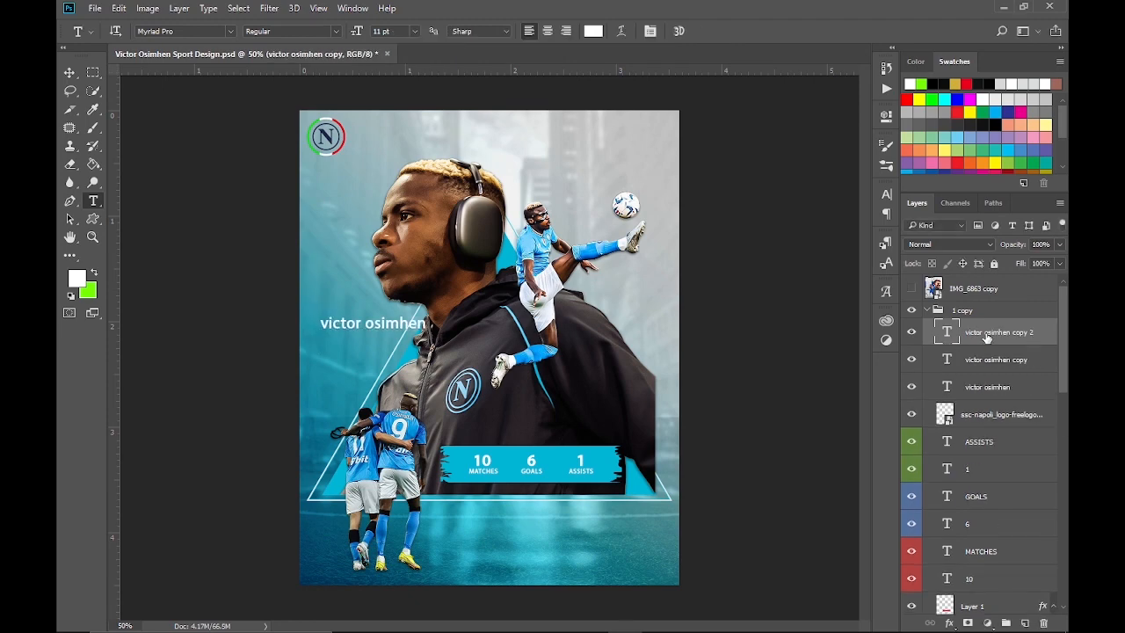
Hide the original and topmost name layers, and reduce the middle copy to "victor" in all caps
left_click(911, 387)
left_click(911, 332)
left_click(989, 359)
left_click(886, 194)
left_click(767, 302)
left_click(444, 323)
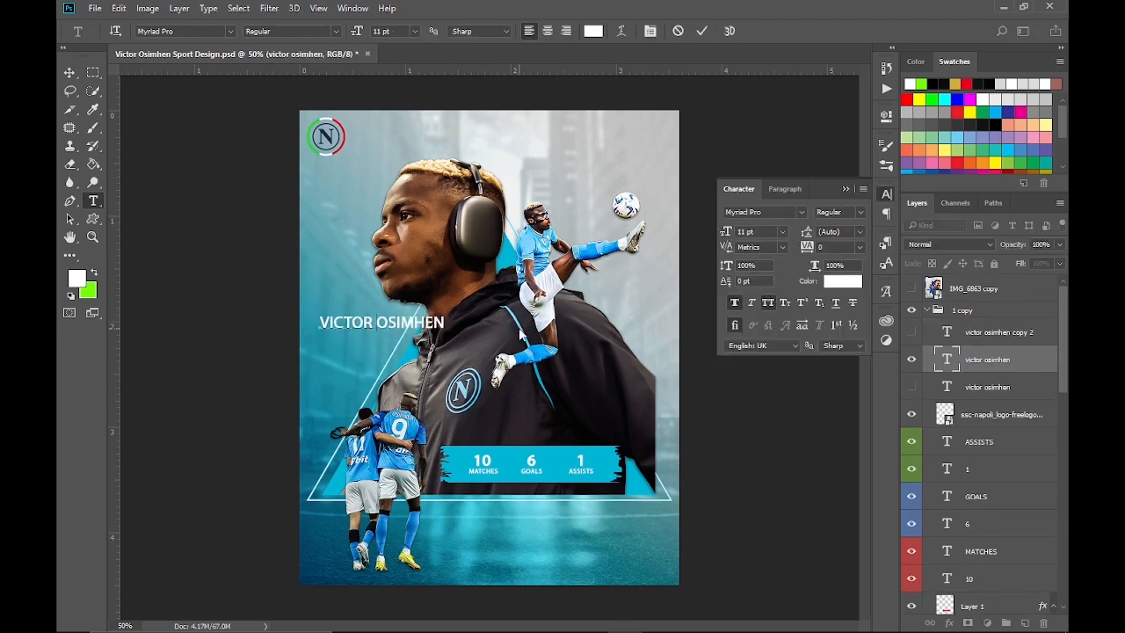
key("BackSpace")
key("BackSpace")
key("BackSpace")
key("BackSpace")
key("BackSpace")
key("BackSpace")
key("BackSpace")
key("BackSpace")
left_click(984, 360)
Show only the topmost name copy and reduce it to "osimhen" in all caps
left_click(912, 332)
left_click(989, 332)
left_click(911, 359)
left_click(768, 302)
left_click_drag(377, 323, 398, 351)
key("BackSpace")
left_click(986, 333)
Show the VICTOR text again, and scale OSIMHEN up to about 13.89 pt below it
left_click(911, 359)
left_click(70, 73)
key("ctrl+t")
left_click(679, 33)
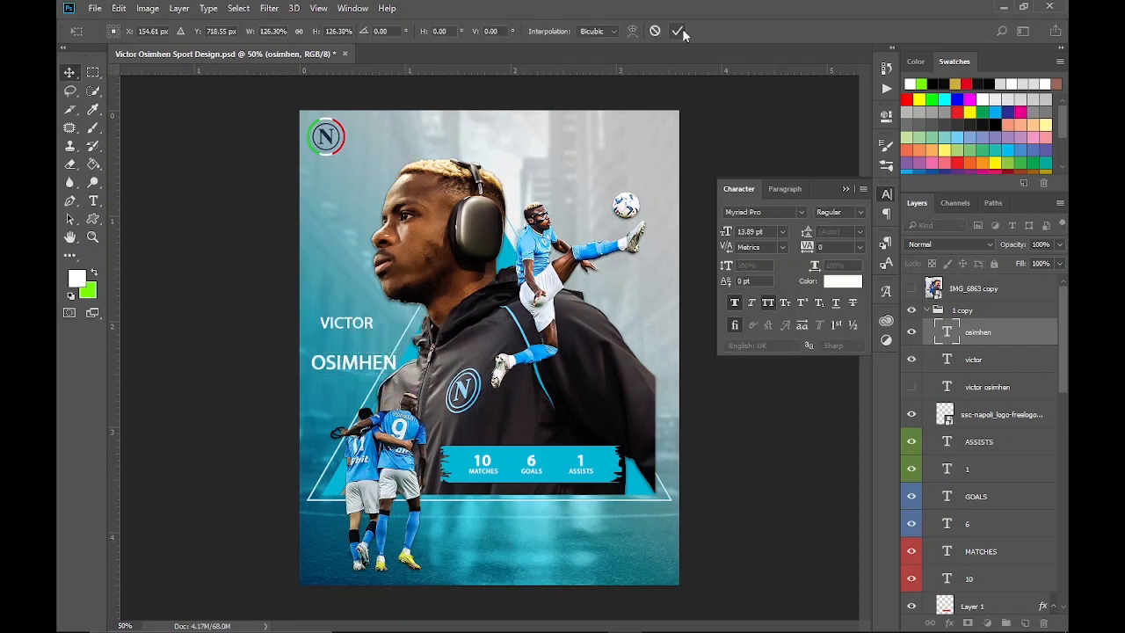
Stack VICTOR directly above OSIMHEN with left edges aligned, and scale VICTOR down to about 9.75 pt
left_click(1000, 355)
left_click_drag(345, 324, 363, 340)
left_click(1001, 335, "ctrl")
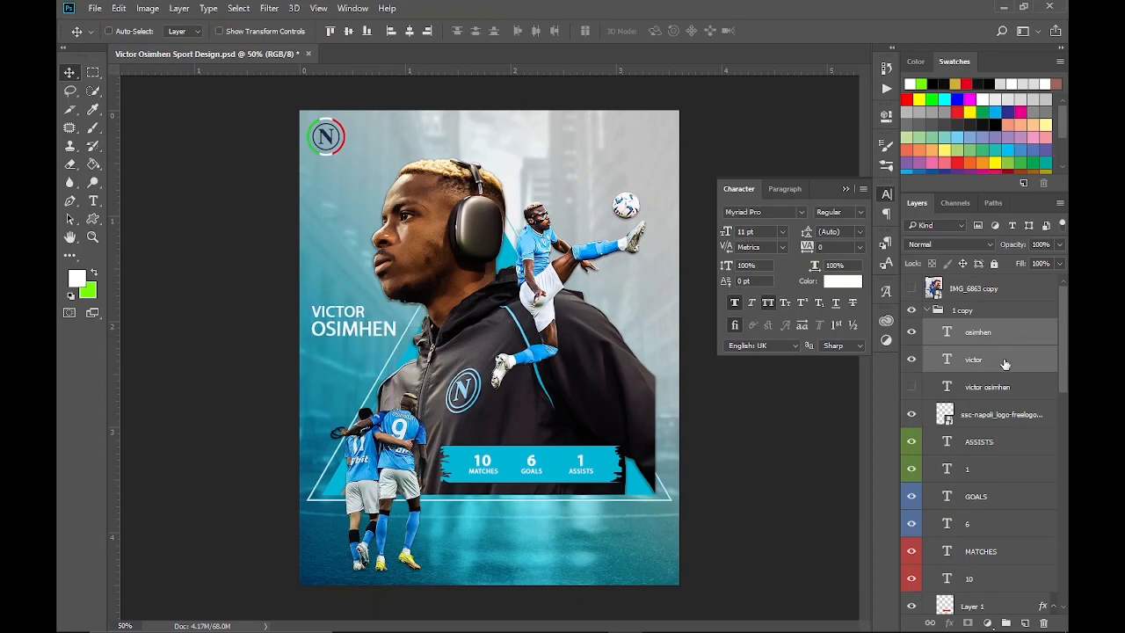
left_click(1004, 364)
key("ctrl+t")
left_click_drag(366, 301, 363, 304)
key("Return")
Set the font of both the VICTOR and OSIMHEN text layers to BlacklightD
left_click(1021, 330, "ctrl")
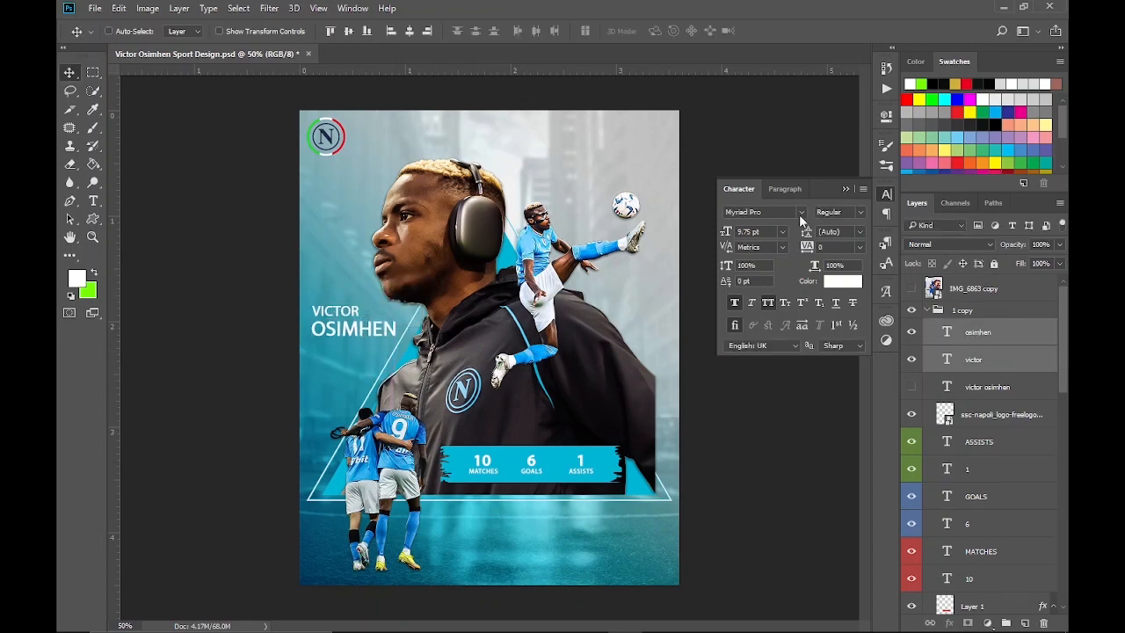
left_click(801, 214)
left_click_drag(988, 252, 989, 381)
left_click(1014, 334)
left_click(998, 359, "ctrl")
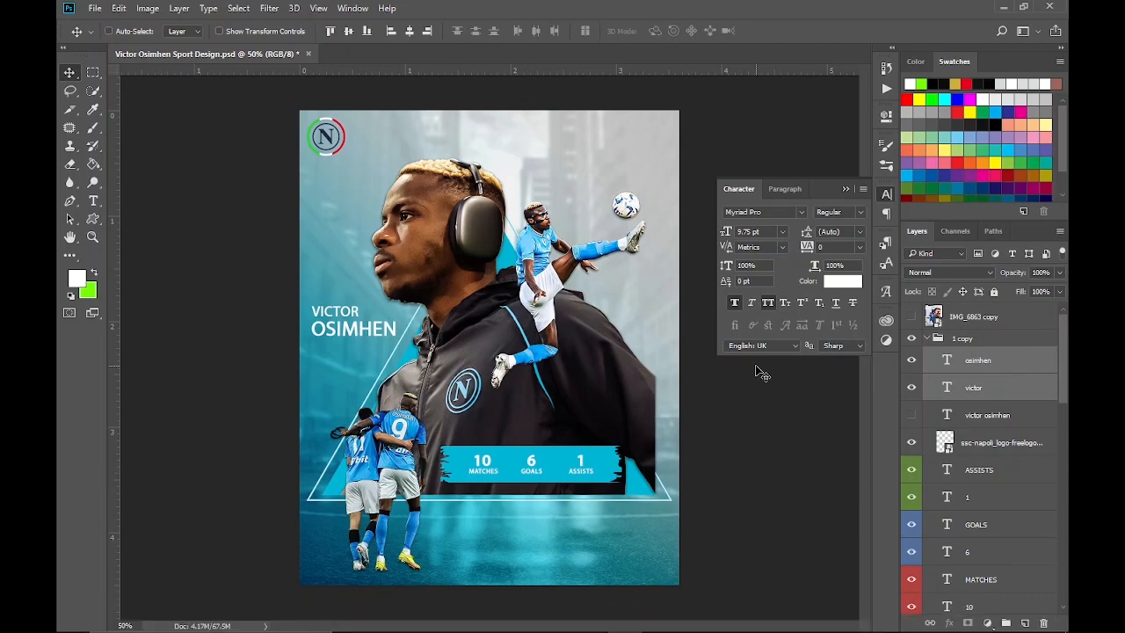
left_click(802, 212)
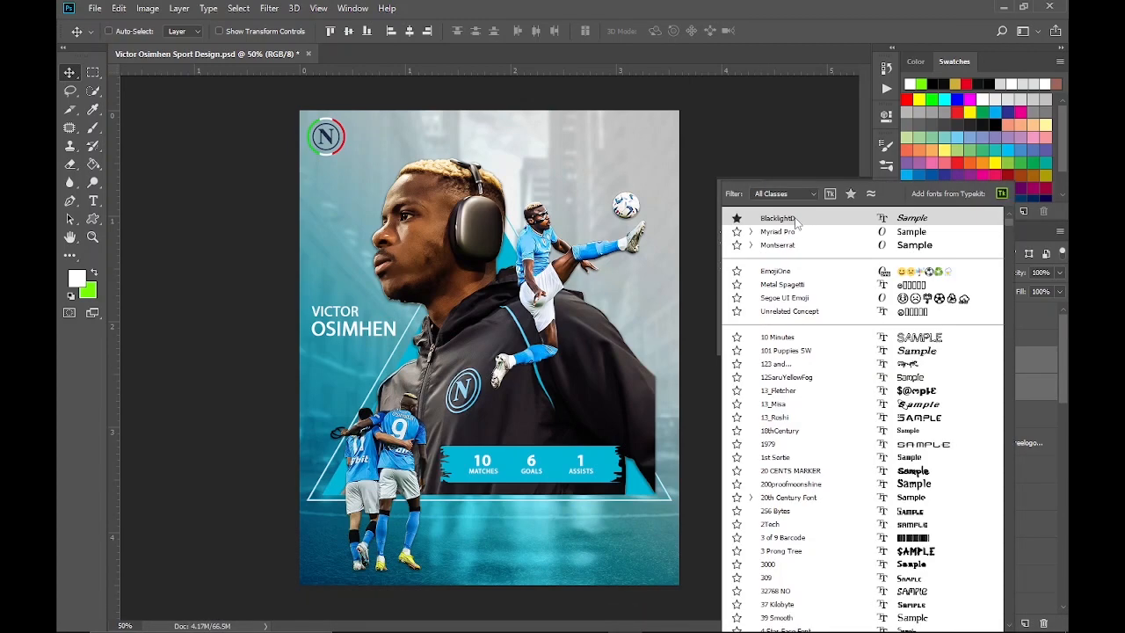
left_click(788, 218)
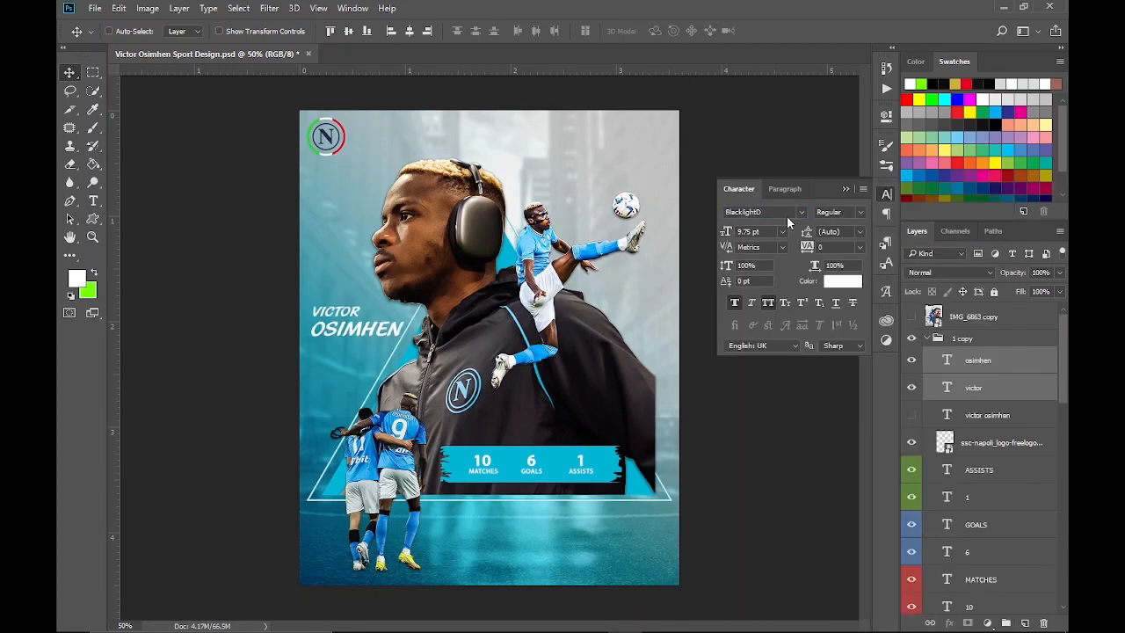